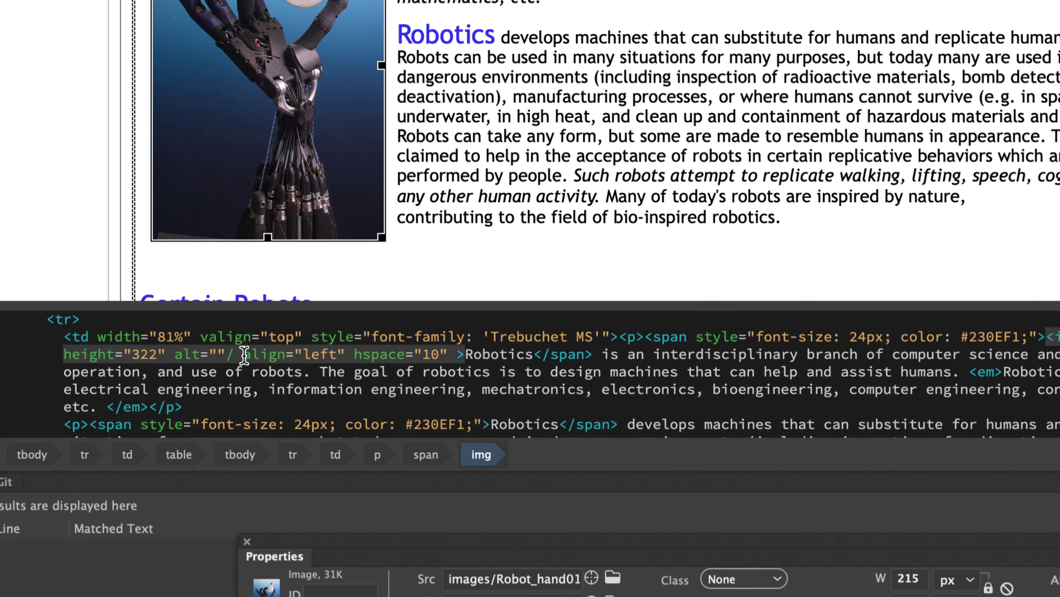
# - Examine the align="left" and hspace="10" attributes in the robot hand image's code and how the text wraps around it
pyautogui.moveTo(227, 377); pyautogui.dragTo(269, 376)
pyautogui.moveTo(325, 354); pyautogui.dragTo(344, 355)
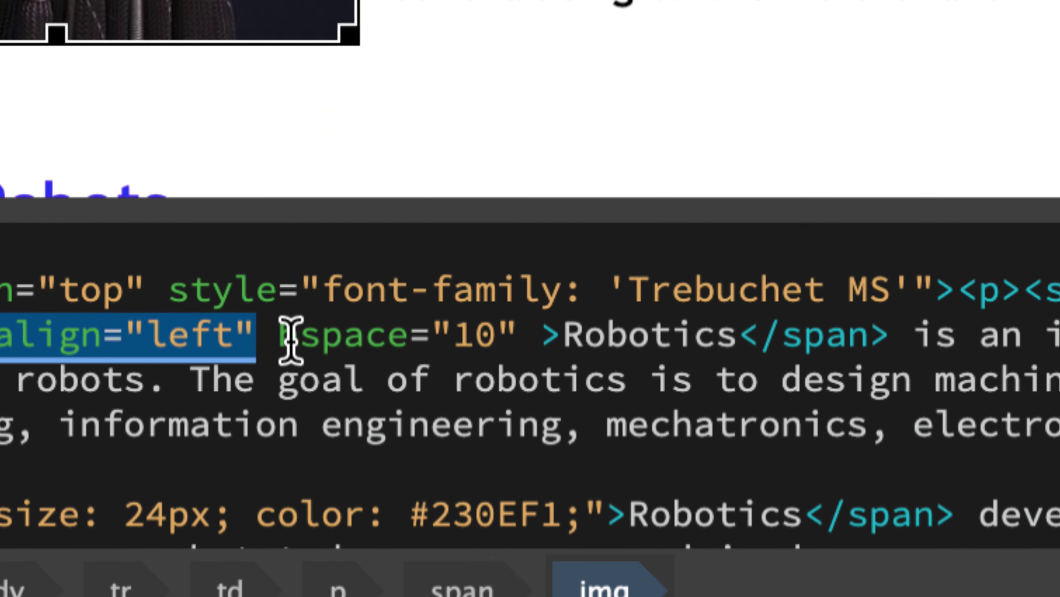
pyautogui.click(278, 339)
pyautogui.moveTo(265, 337); pyautogui.dragTo(516, 334)
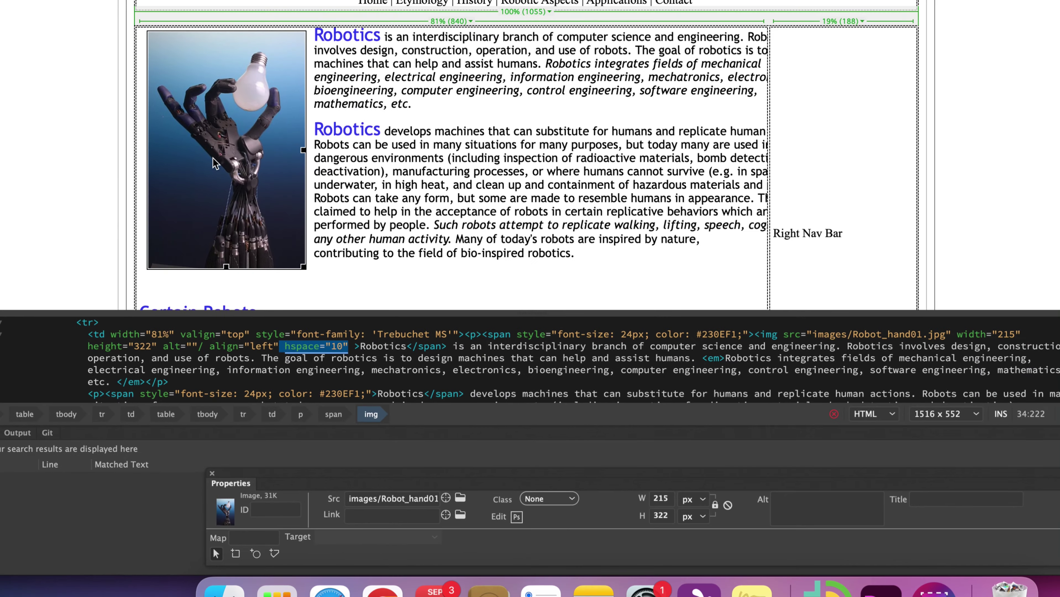
pyautogui.click(211, 154)
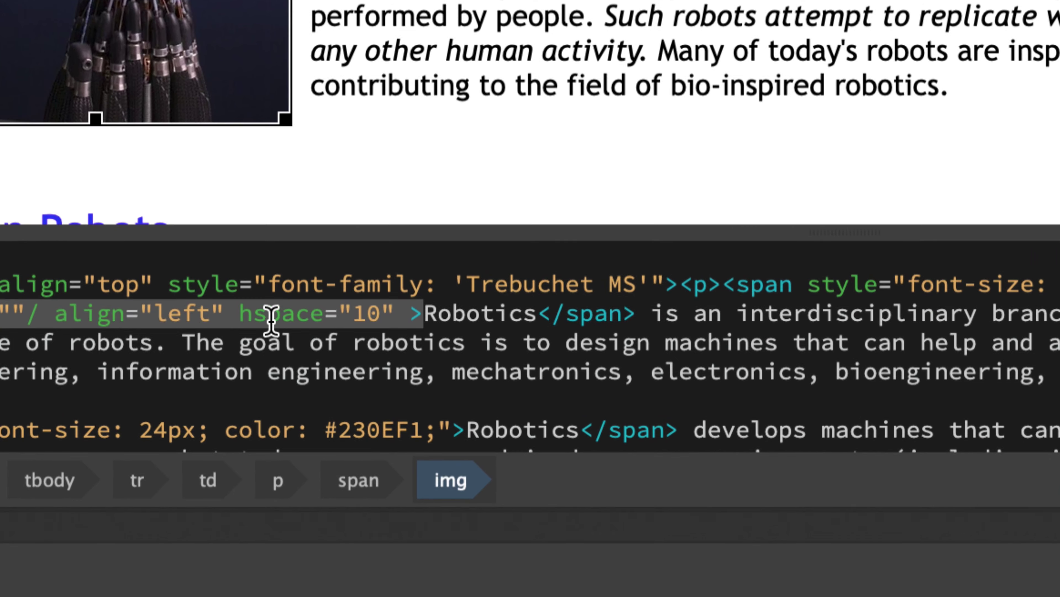
pyautogui.click(243, 314)
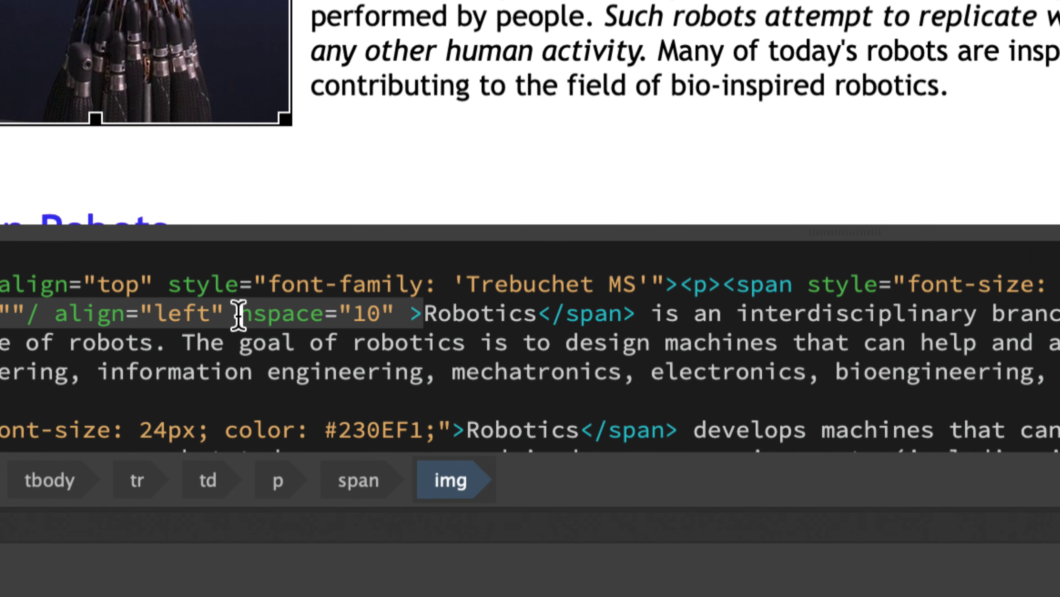
pyautogui.moveTo(239, 313); pyautogui.dragTo(395, 313)
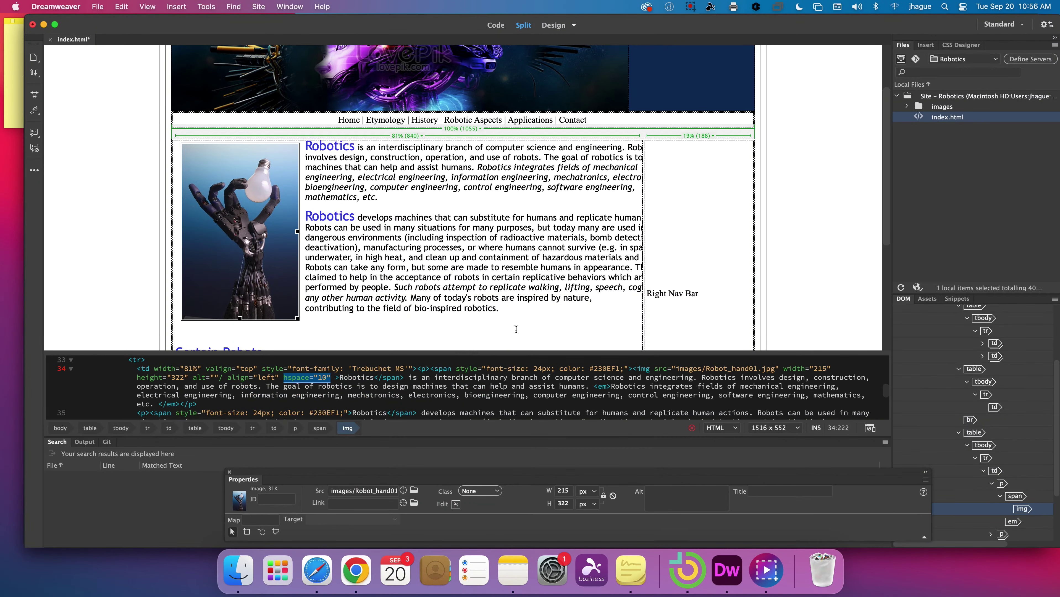
pyautogui.click(516, 329)
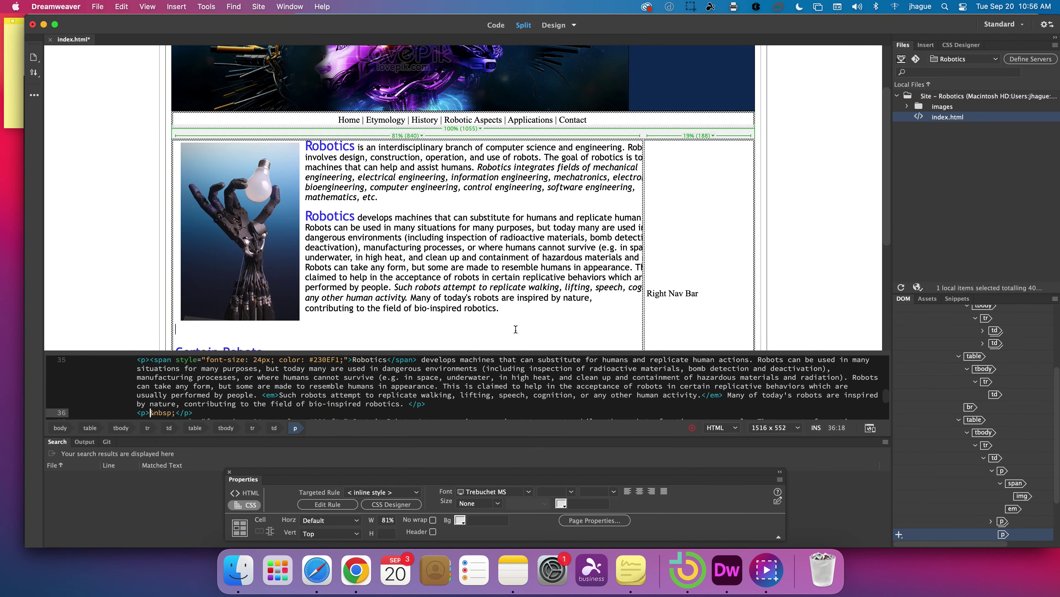
pyautogui.scroll(-3, 441, 276)
pyautogui.scroll(6, 441, 276)
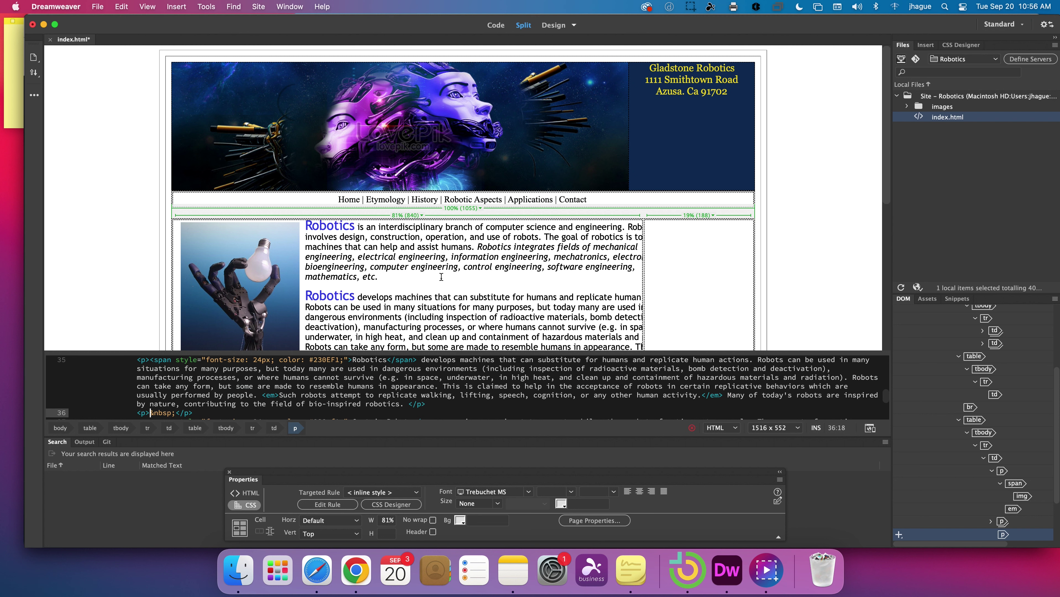
# - Switch to Chrome, open google.com in a new tab and run an image search for "technology background images"
pyautogui.click(370, 574)
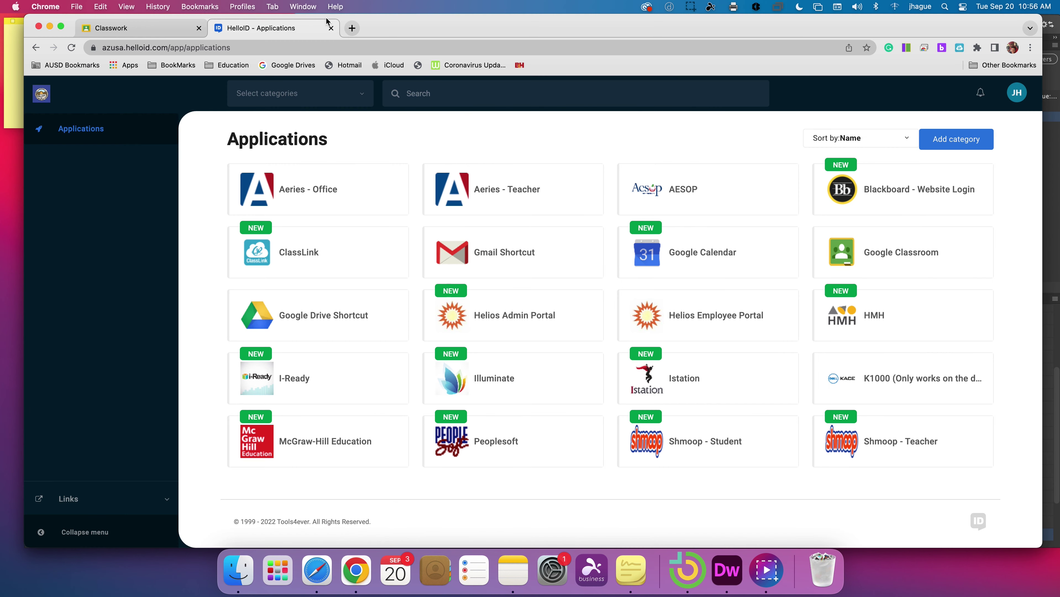
pyautogui.click(352, 28)
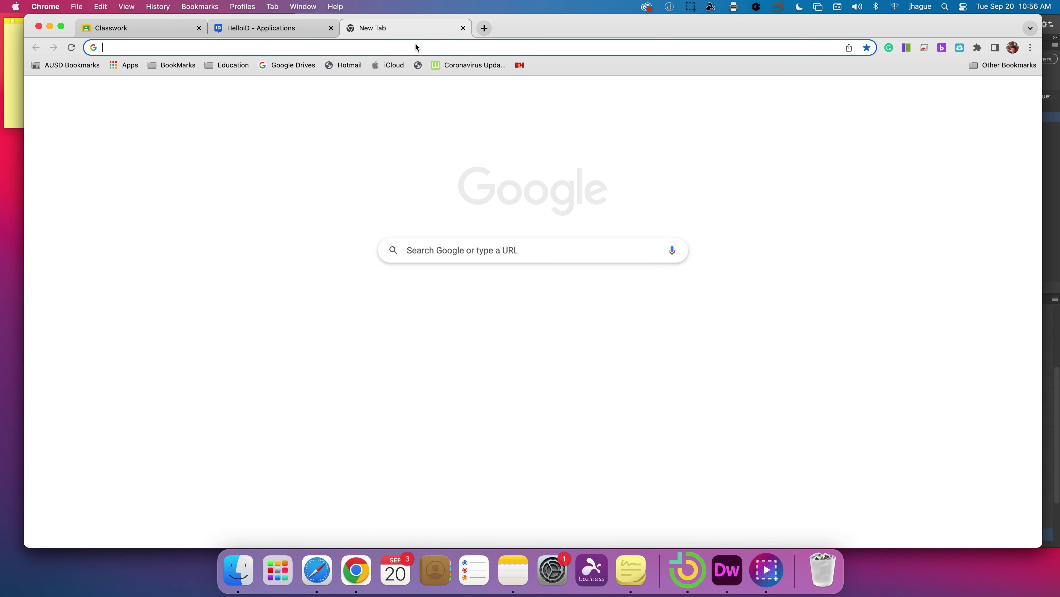
pyautogui.write('google.com')
pyautogui.press('Return')
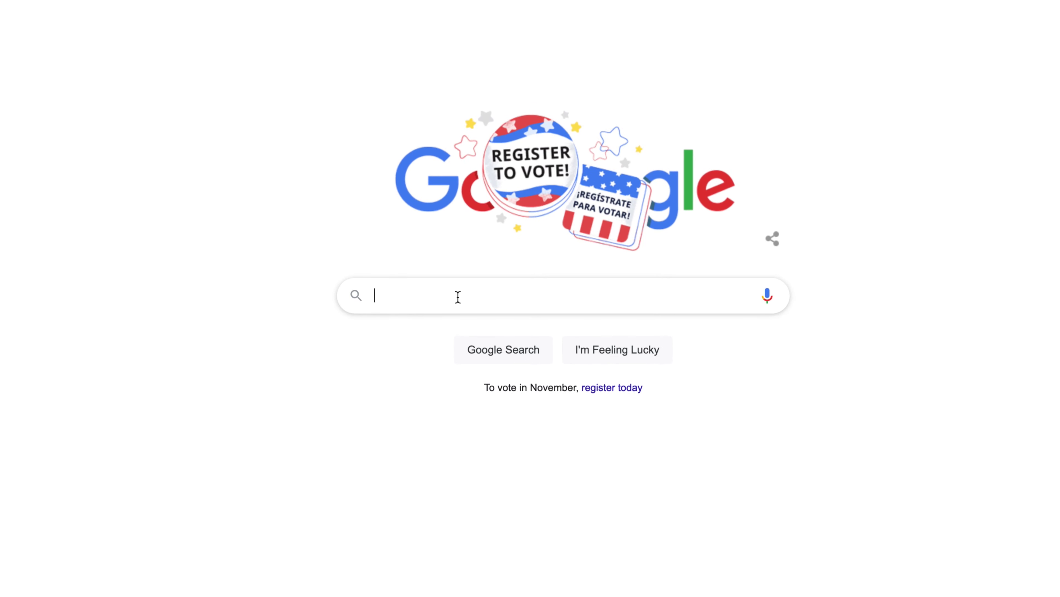
pyautogui.write('technol')
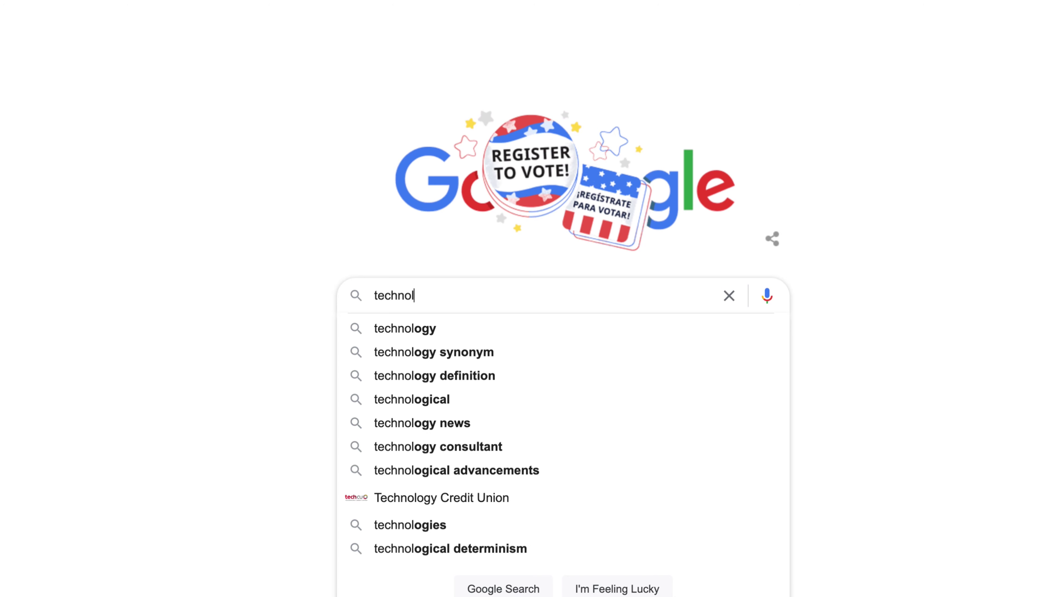
pyautogui.write('ogy backgrou')
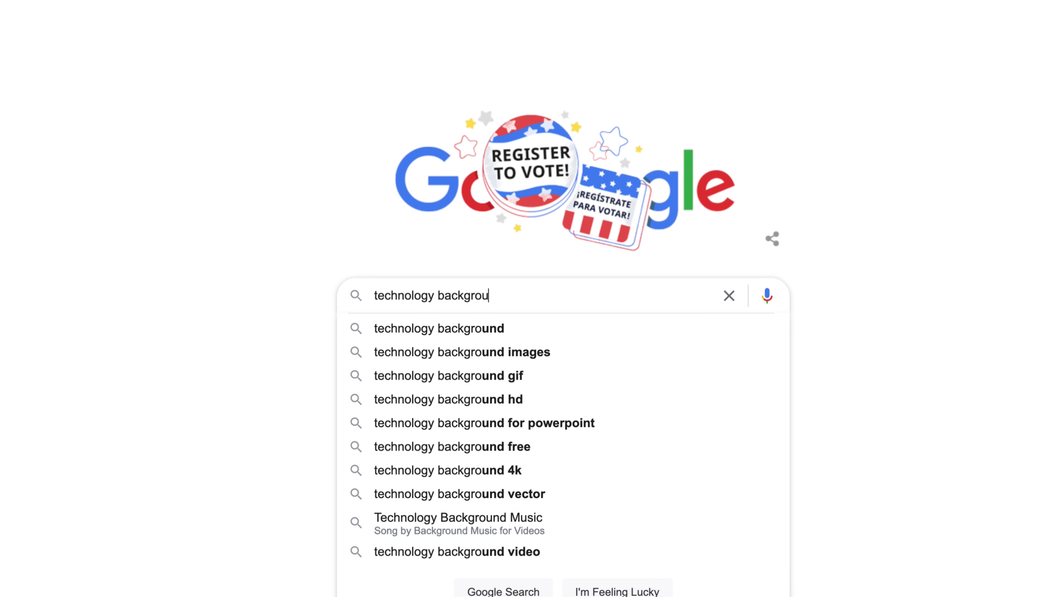
pyautogui.write('nd images')
pyautogui.press('Return')
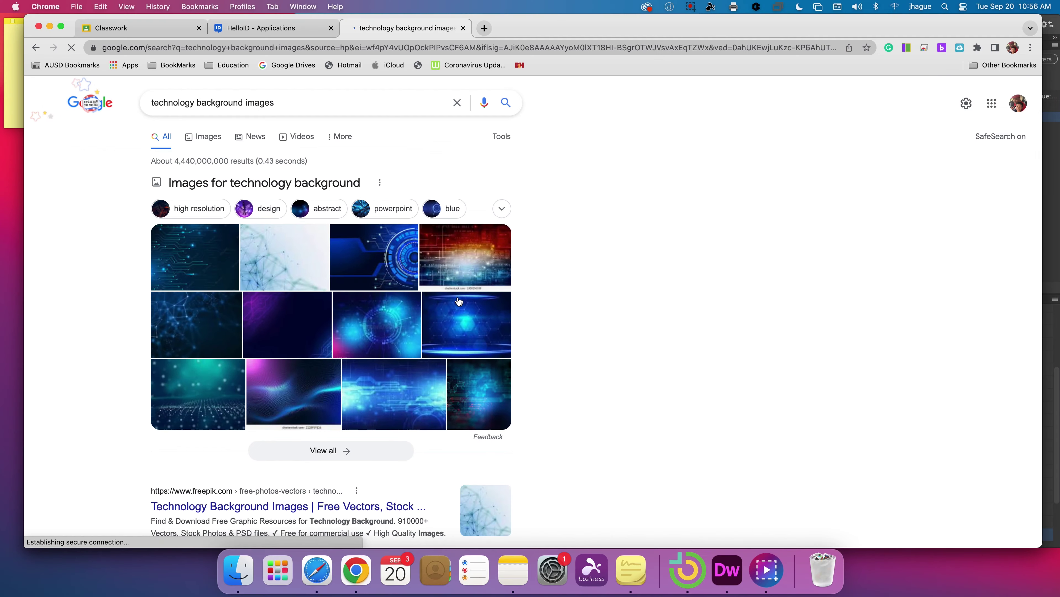
pyautogui.click(215, 141)
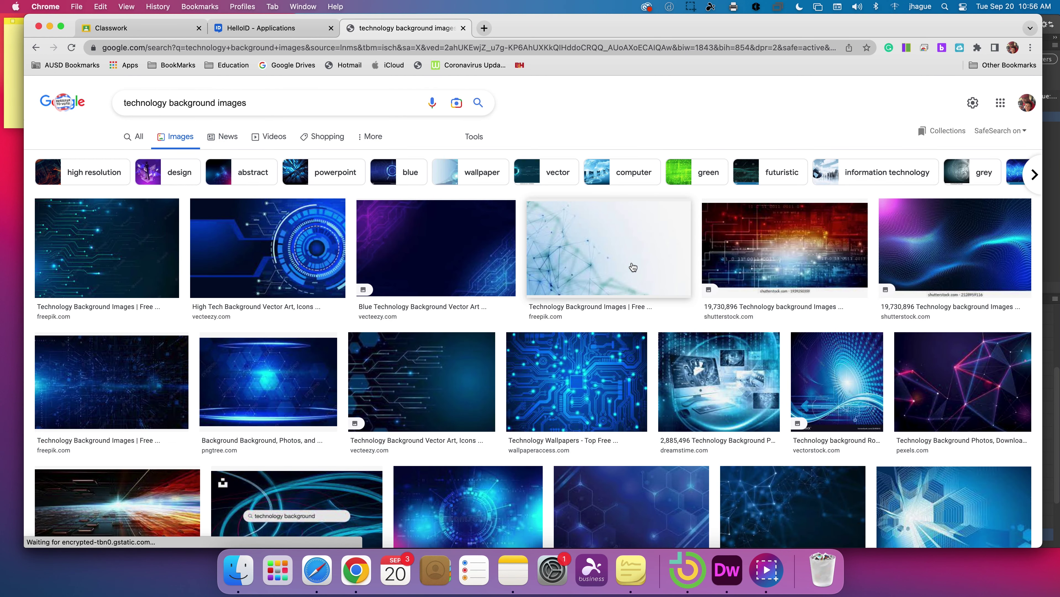
# - Browse the light hexagon backgrounds and preview Vecteezy's "Abstract blue hexagons nodes technology connection white background" image
pyautogui.scroll(-5, 648, 261)
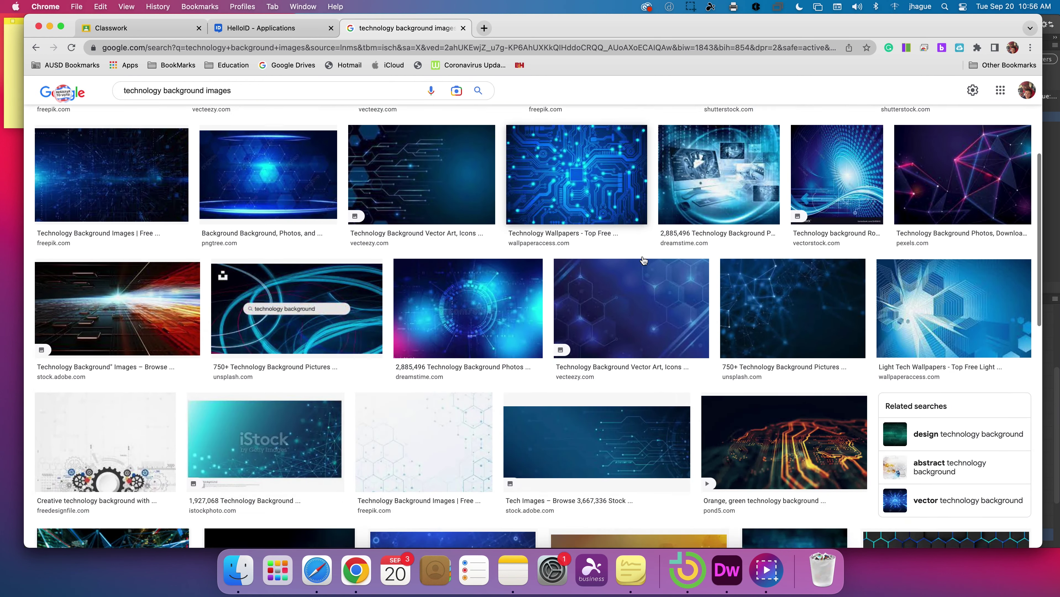
pyautogui.click(442, 422)
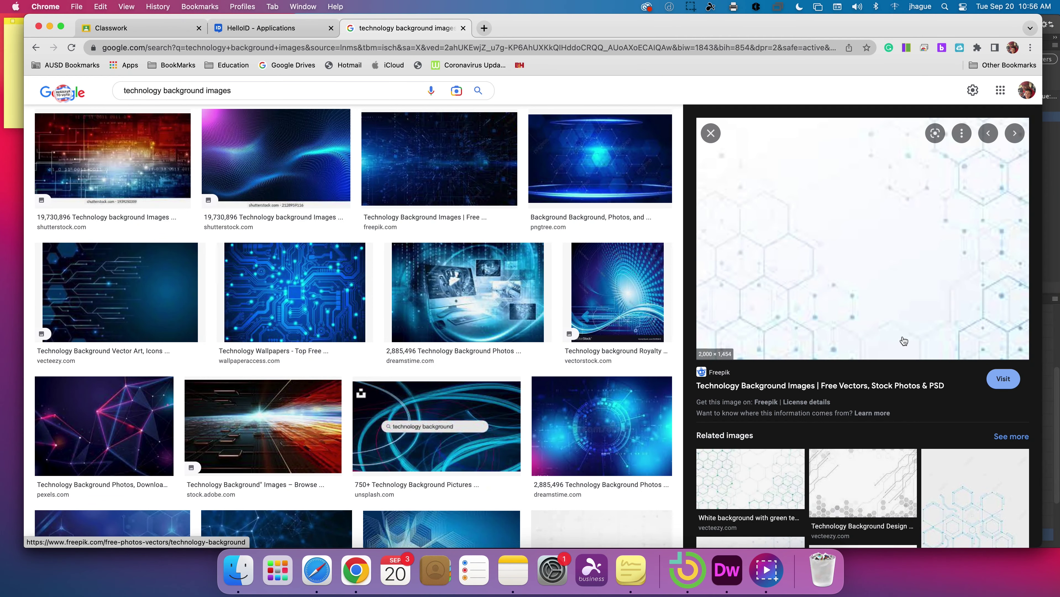
pyautogui.click(760, 460)
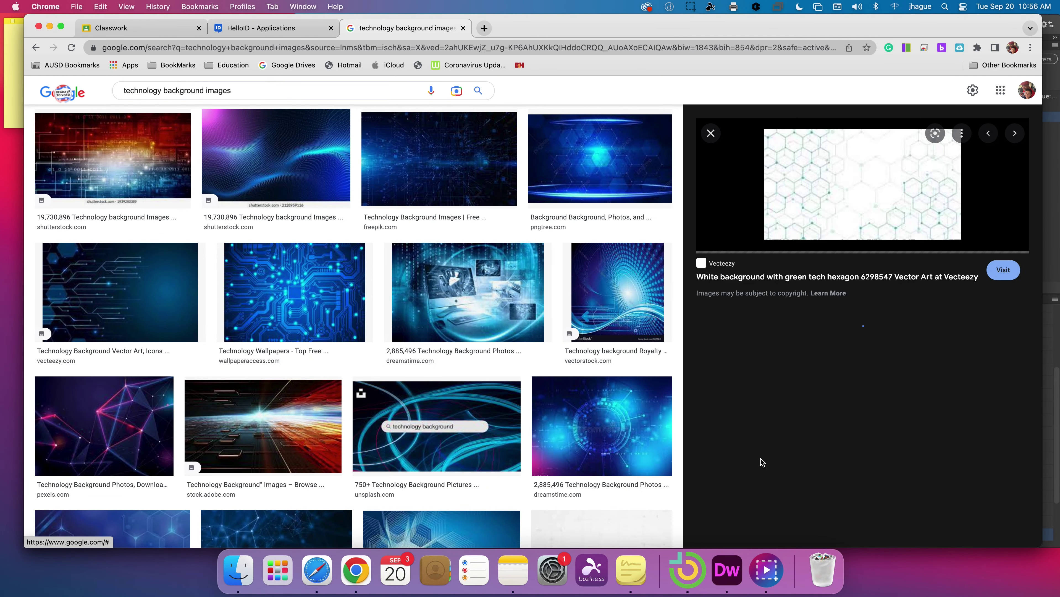
pyautogui.click(787, 397)
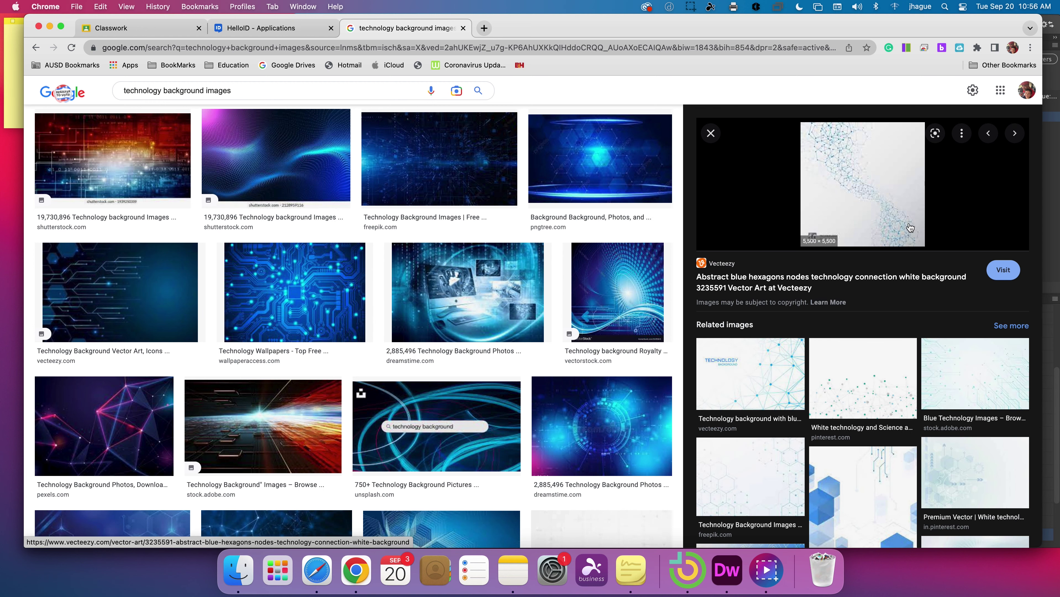
pyautogui.scroll(-5, 901, 198)
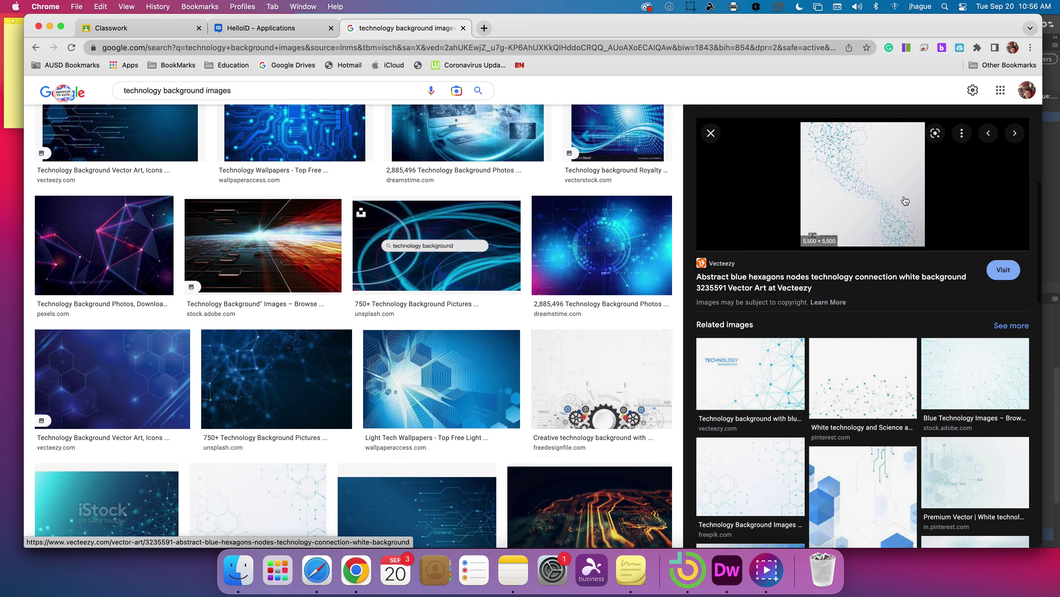
pyautogui.scroll(5, 904, 201)
pyautogui.scroll(1, 905, 201)
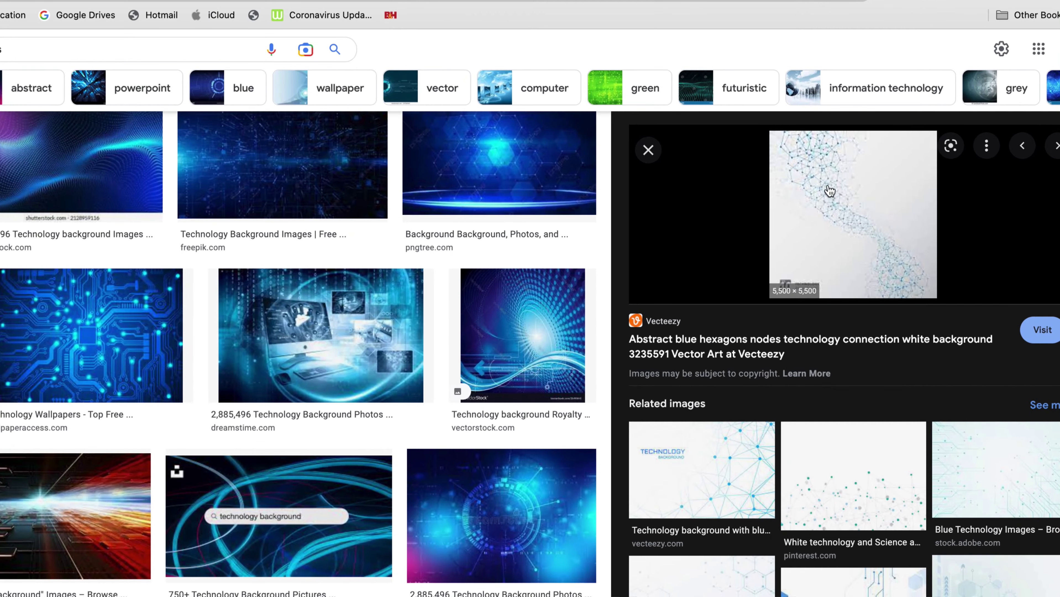
# - Save the previewed background image as bg01 in the images folder of Practice02
pyautogui.rightClick(844, 192)
pyautogui.click(877, 333)
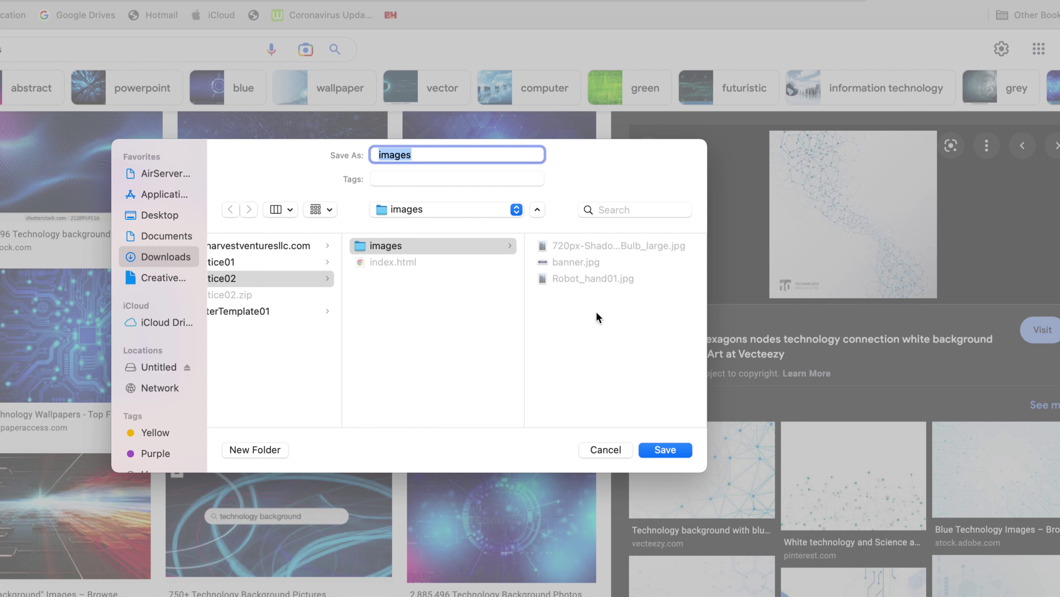
pyautogui.moveTo(446, 154); pyautogui.dragTo(304, 149)
pyautogui.write('bg01')
pyautogui.hscroll(-3, 598, 325)
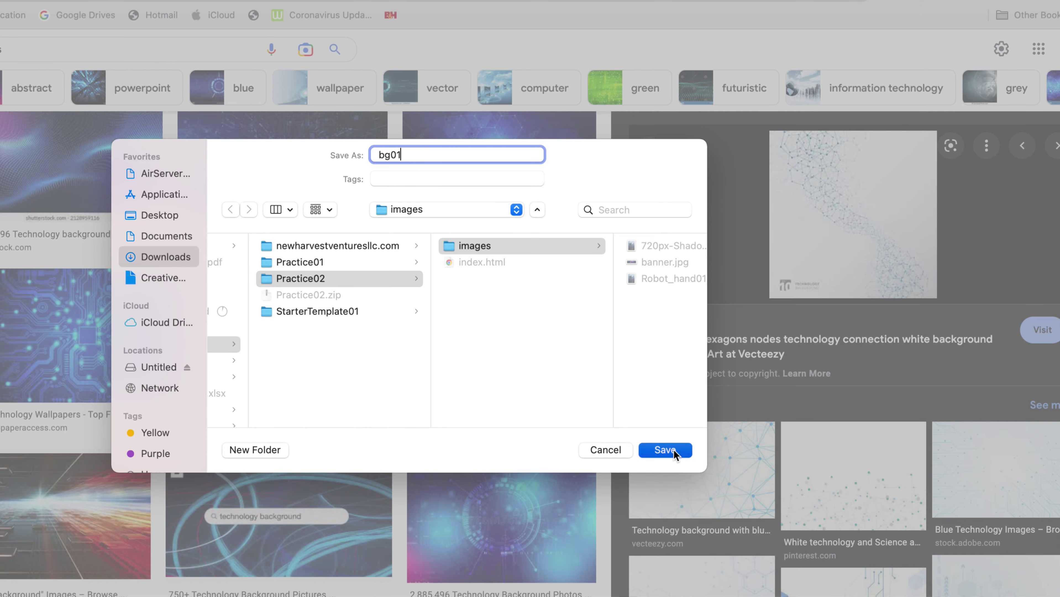
pyautogui.click(665, 449)
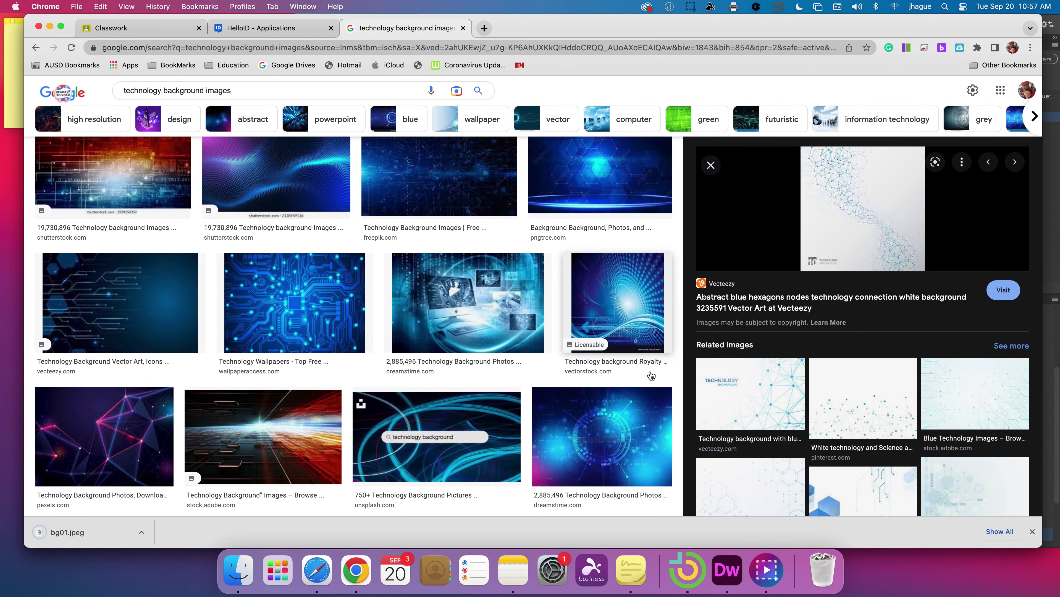
pyautogui.click(728, 571)
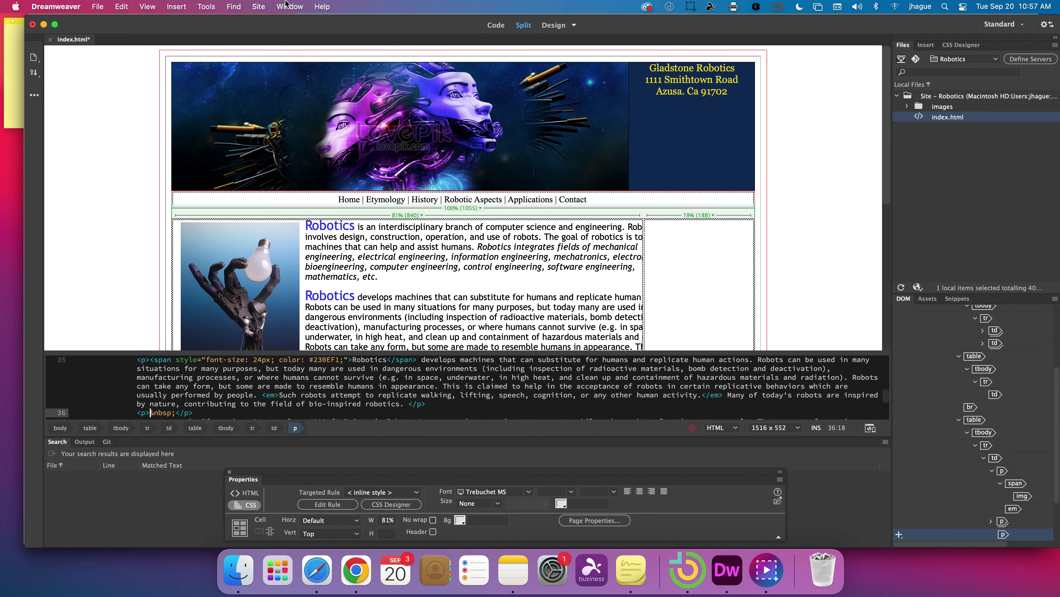
pyautogui.click(175, 6)
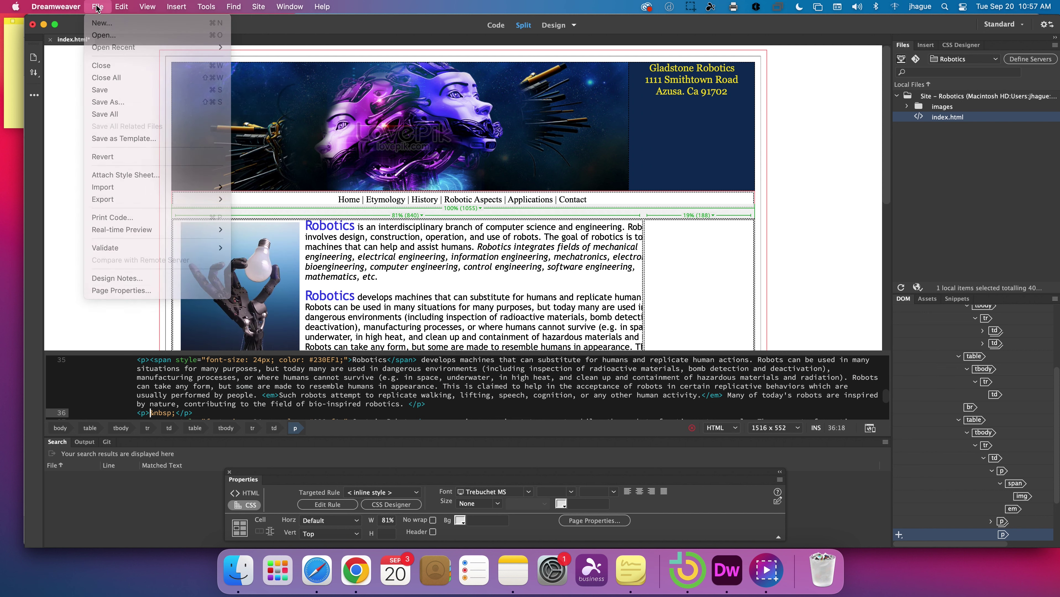
pyautogui.click(98, 7)
pyautogui.click(99, 7)
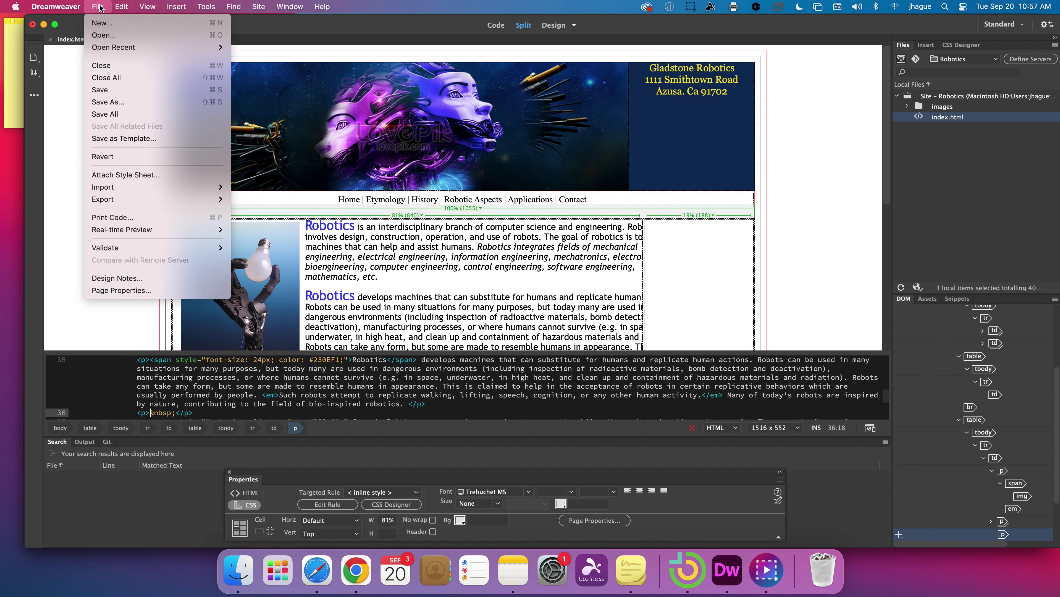
pyautogui.click(121, 287)
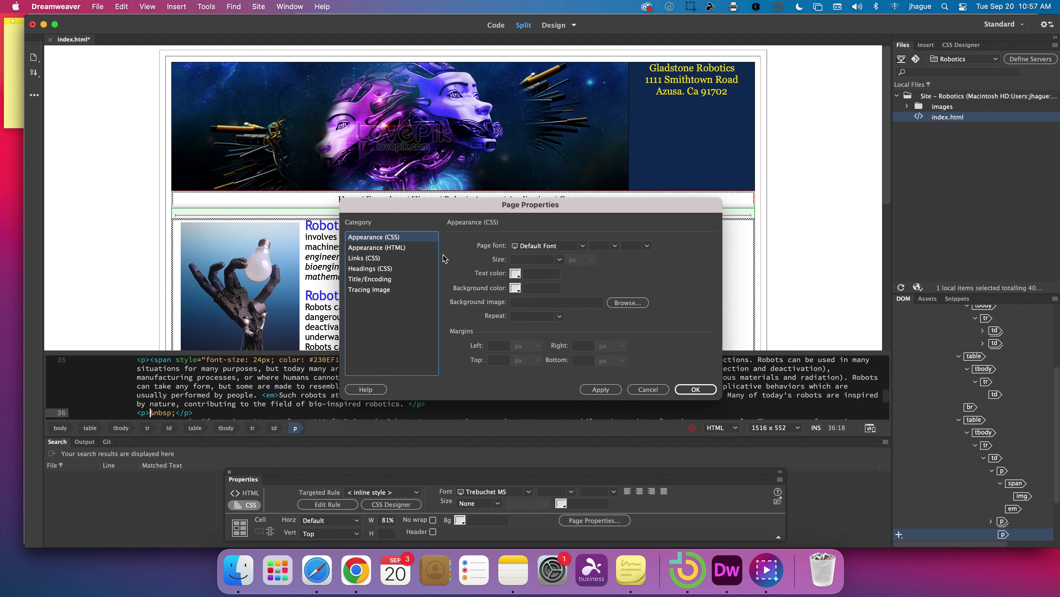
pyautogui.click(378, 247)
pyautogui.click(376, 237)
pyautogui.click(647, 389)
# - Switch to Chrome and open the background image's Vecteezy page to examine its preview and download options
pyautogui.press('super+Tab')
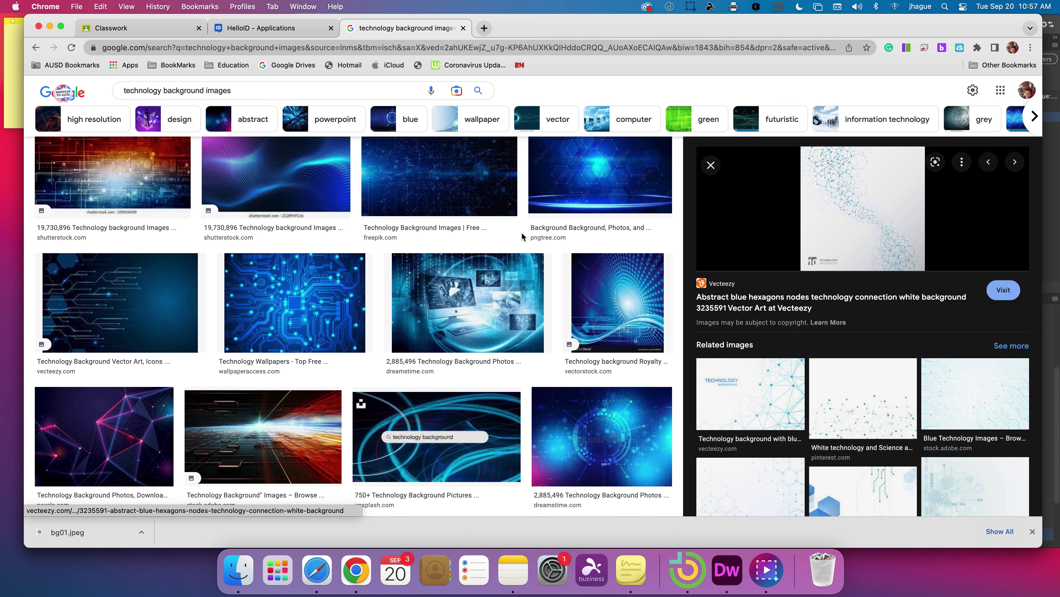
pyautogui.click(910, 207)
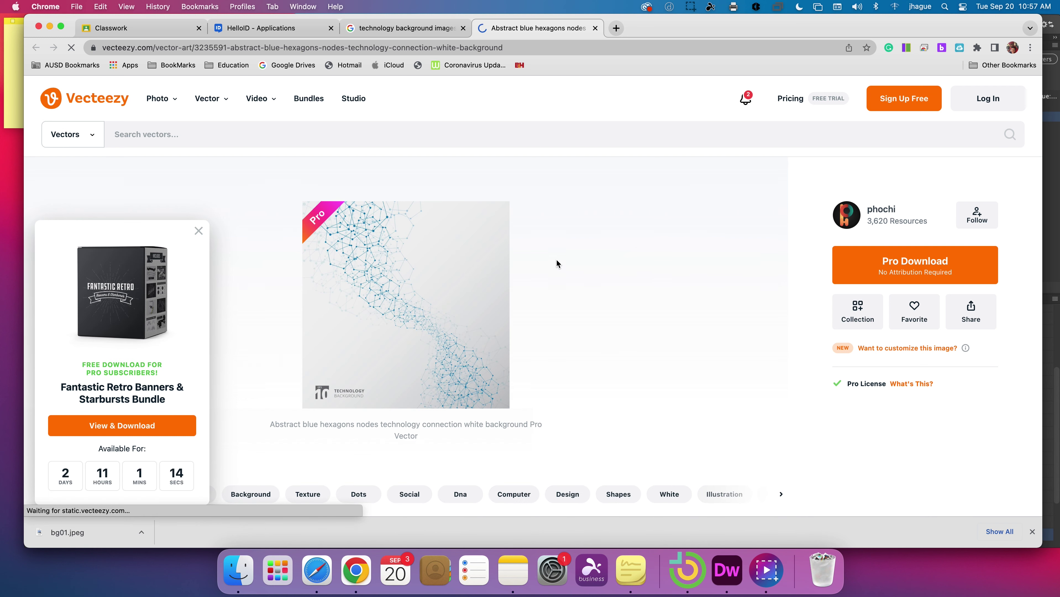
pyautogui.click(403, 265)
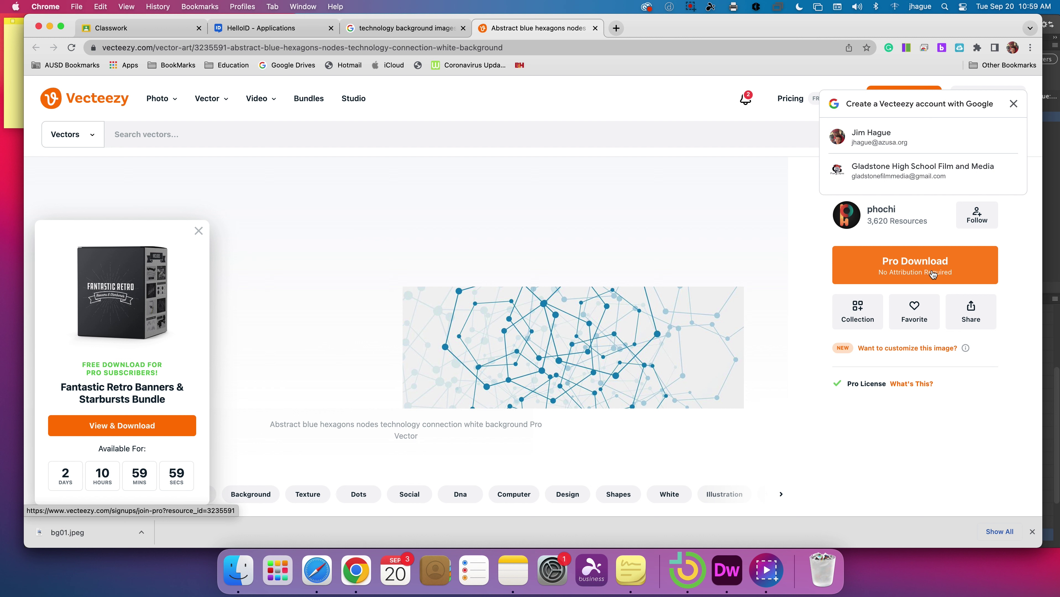
# - Switch to Dreamweaver and examine the CSS and HTML appearance options in the page properties
pyautogui.press('super+Tab')
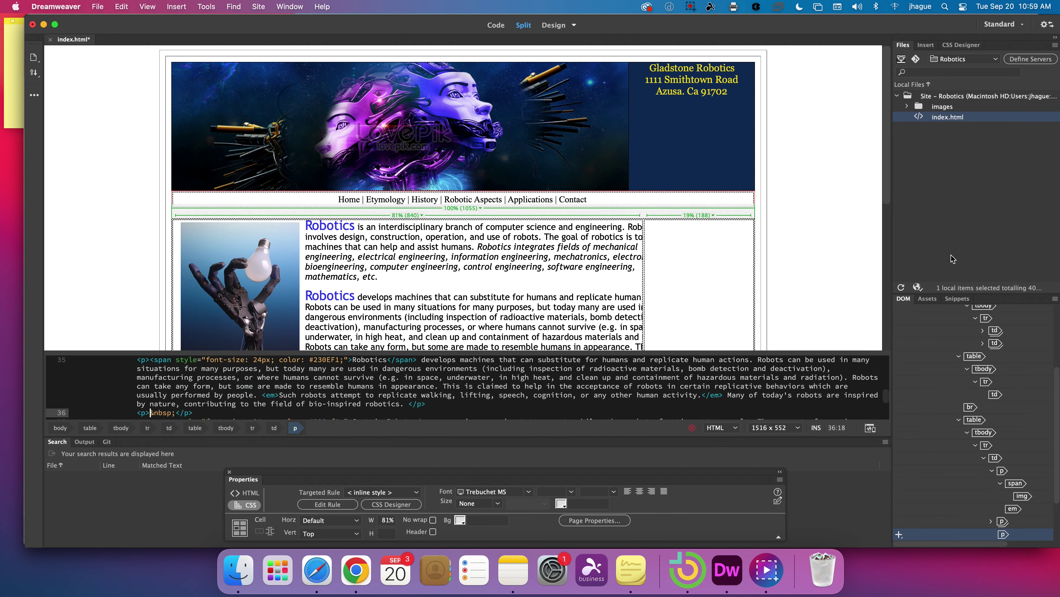
pyautogui.click(98, 7)
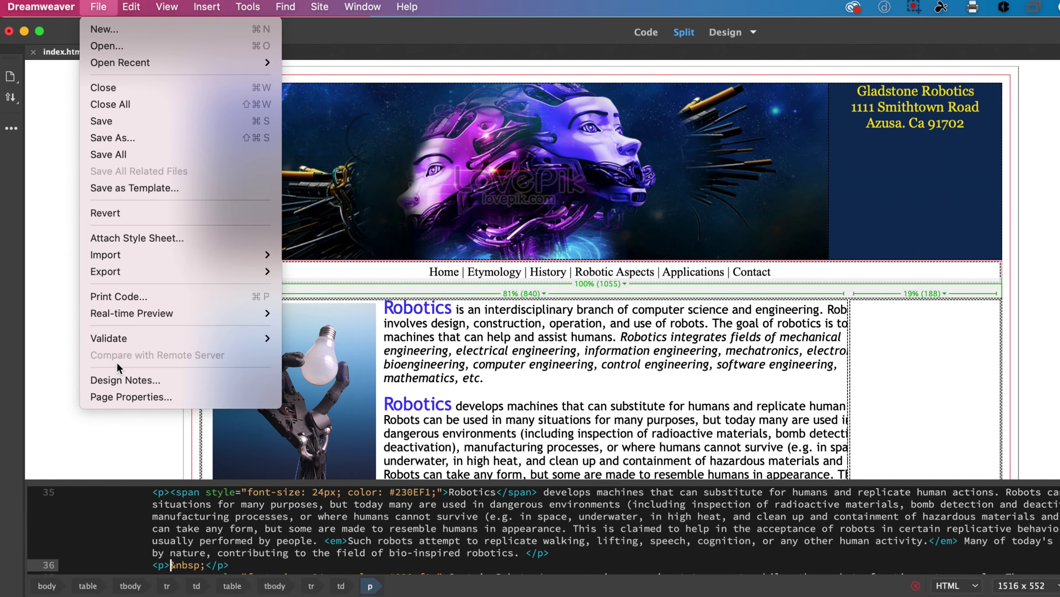
pyautogui.click(125, 397)
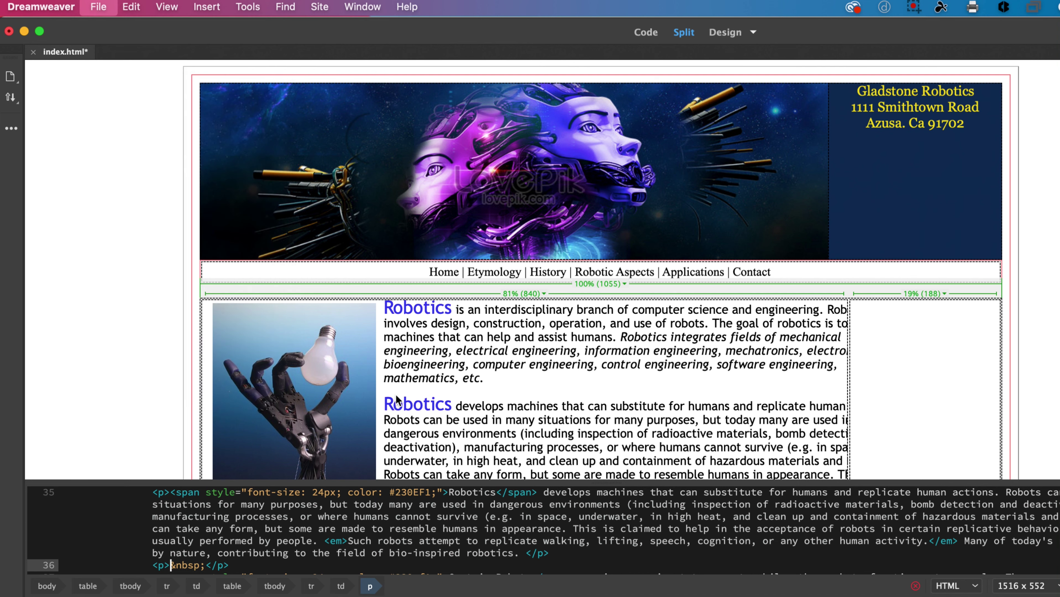
pyautogui.moveTo(693, 279); pyautogui.dragTo(531, 39)
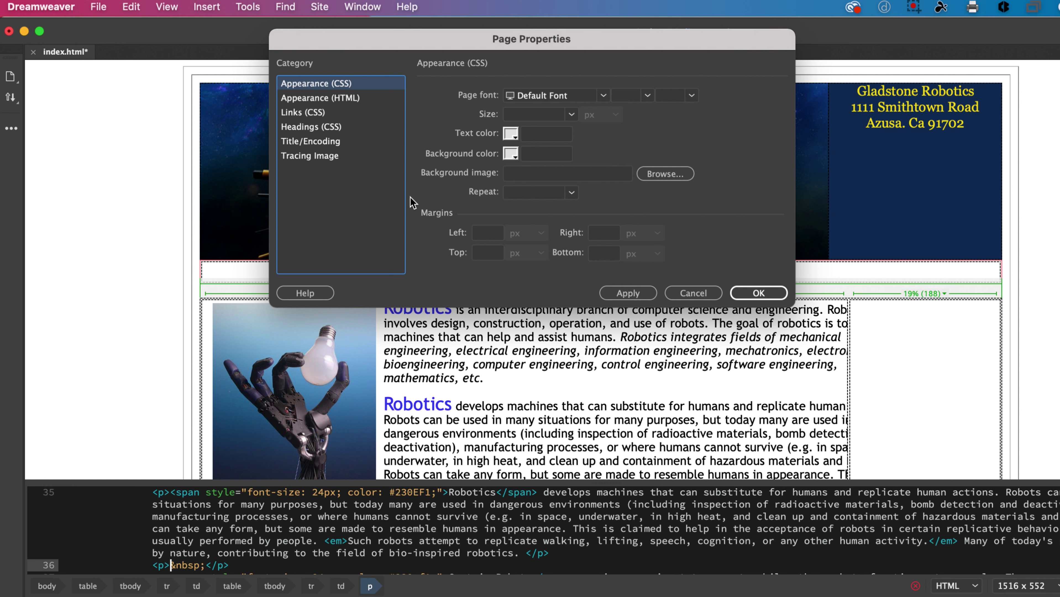
pyautogui.click(332, 100)
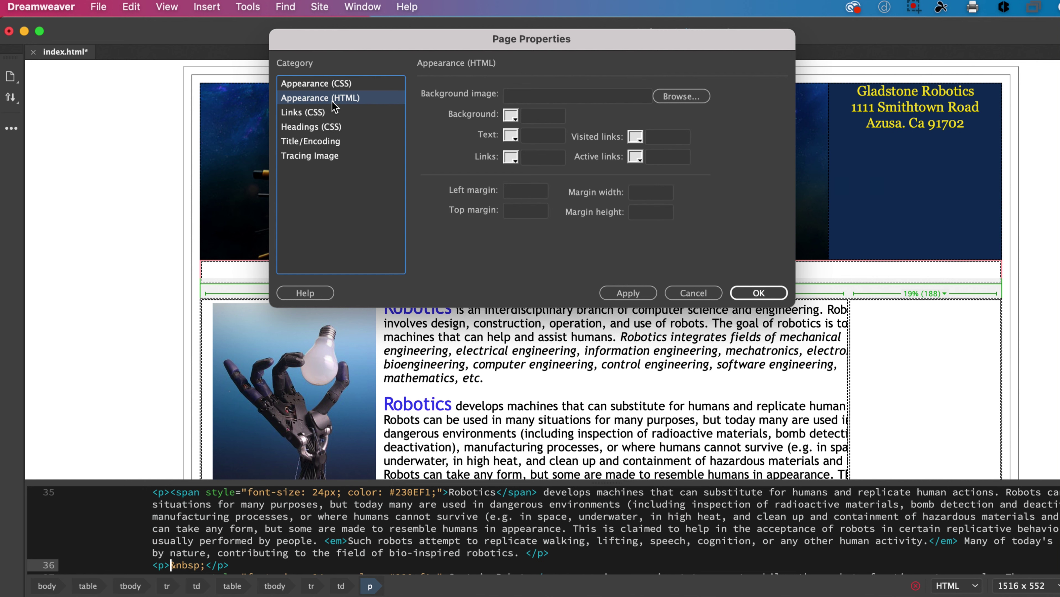
pyautogui.click(688, 292)
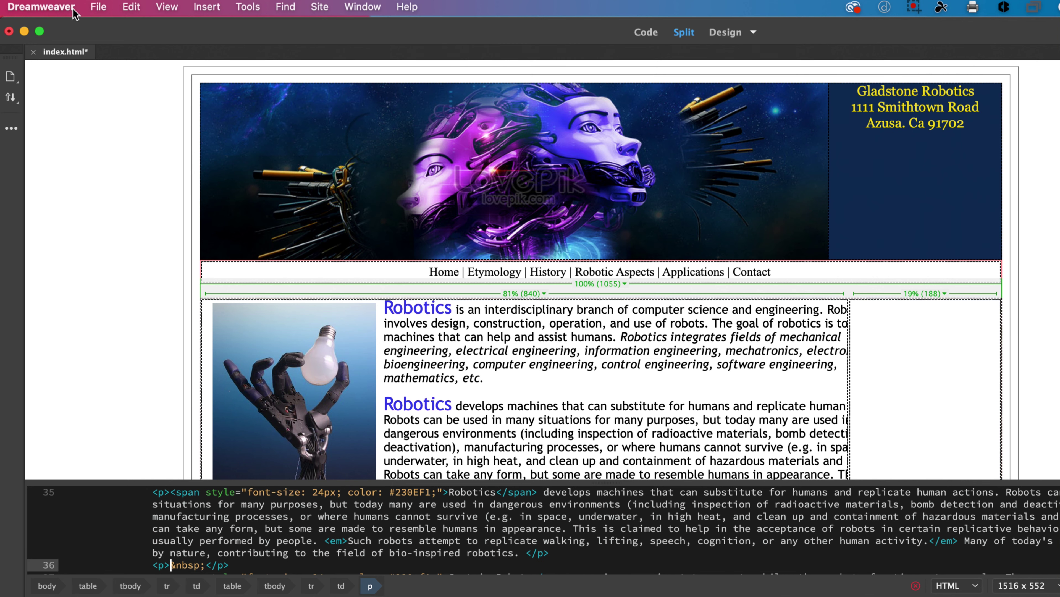
# - Set bg01.jpeg from the images folder of Practice02 as the page's background image in the HTML appearance properties
pyautogui.click(107, 11)
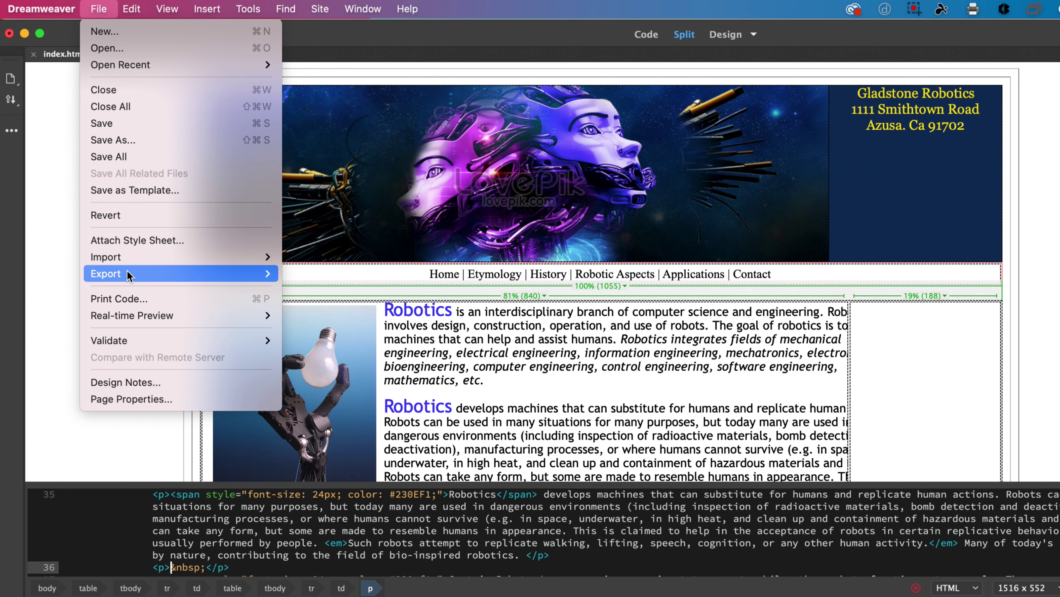
pyautogui.click(129, 399)
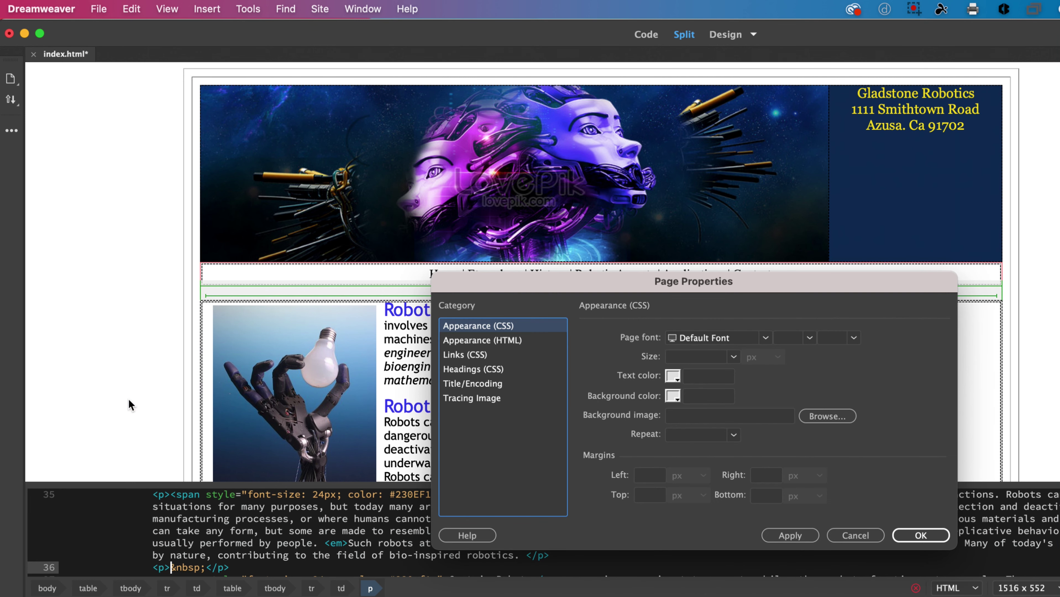
pyautogui.moveTo(597, 283); pyautogui.dragTo(323, 48)
pyautogui.click(208, 109)
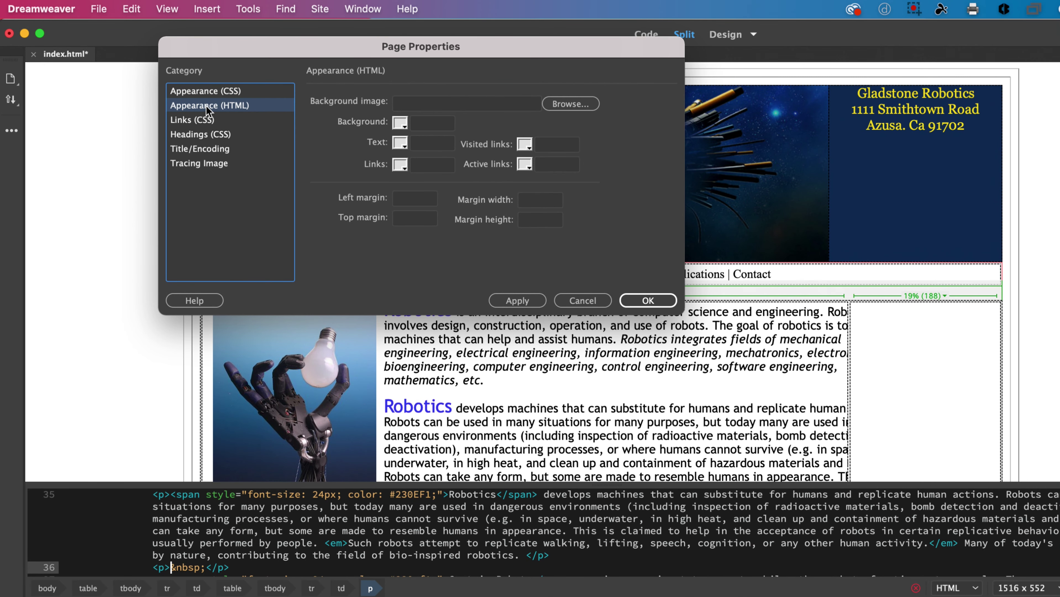
pyautogui.click(586, 106)
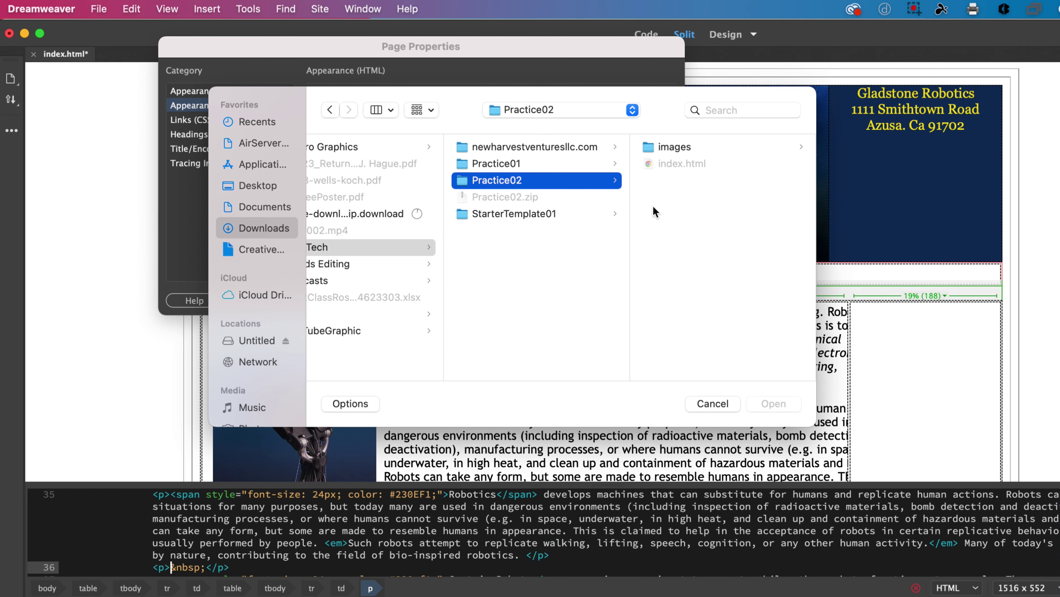
pyautogui.click(505, 165)
pyautogui.click(503, 175)
pyautogui.click(680, 153)
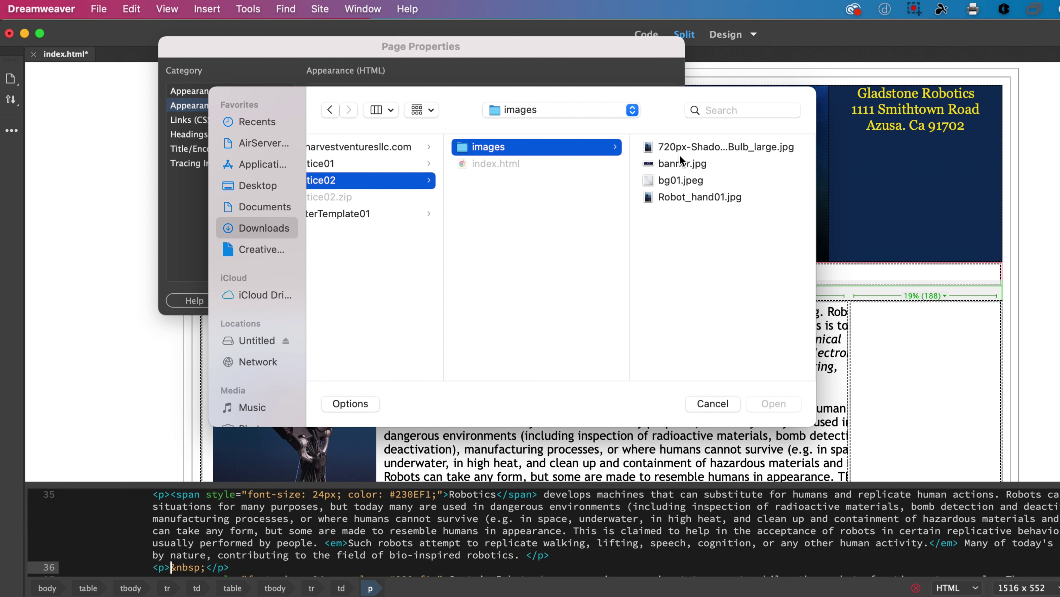
pyautogui.click(685, 181)
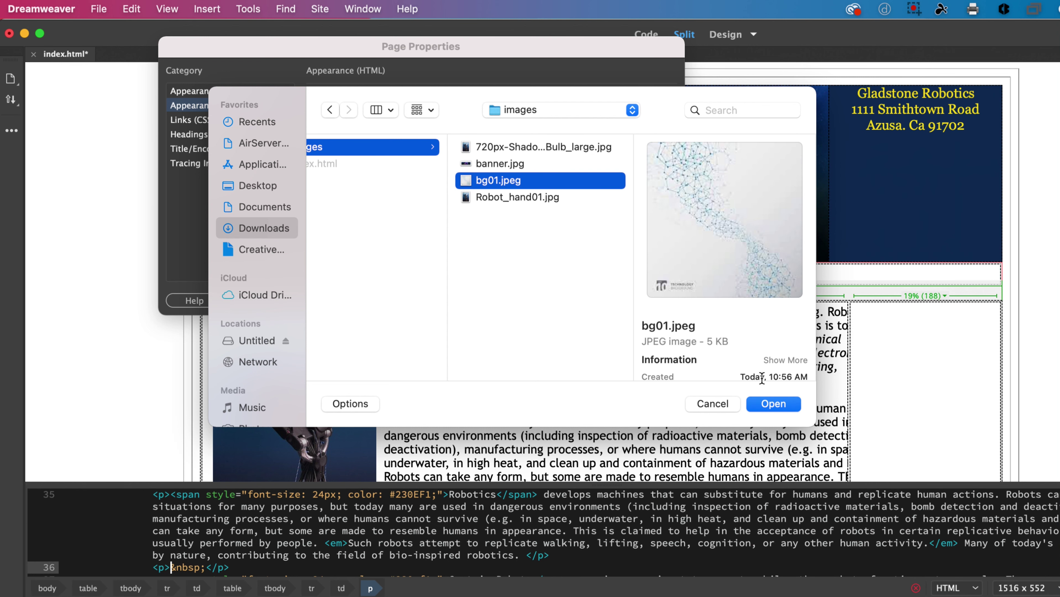
pyautogui.click(771, 402)
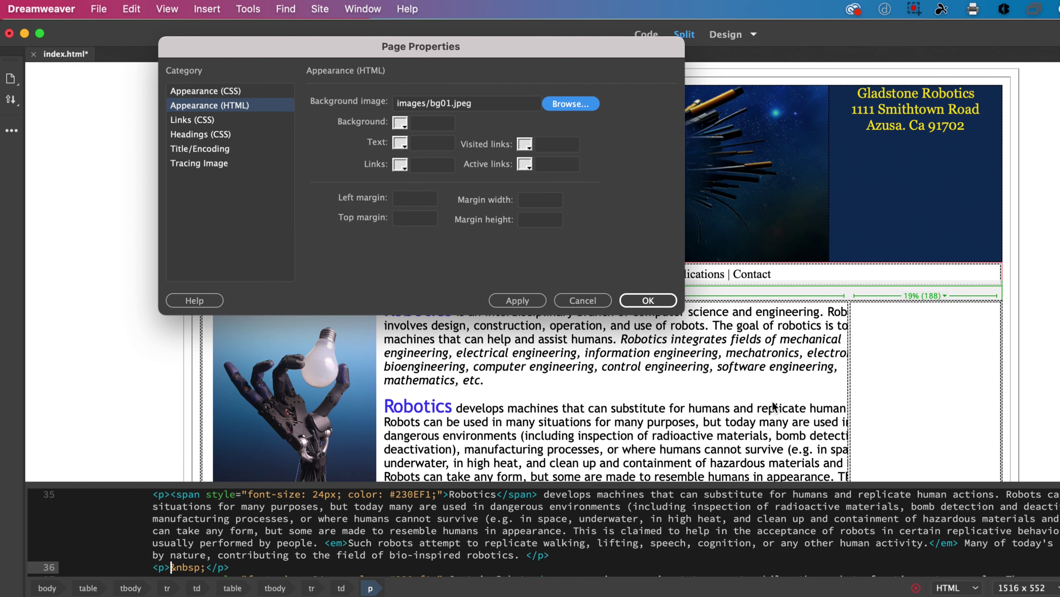
pyautogui.click(647, 300)
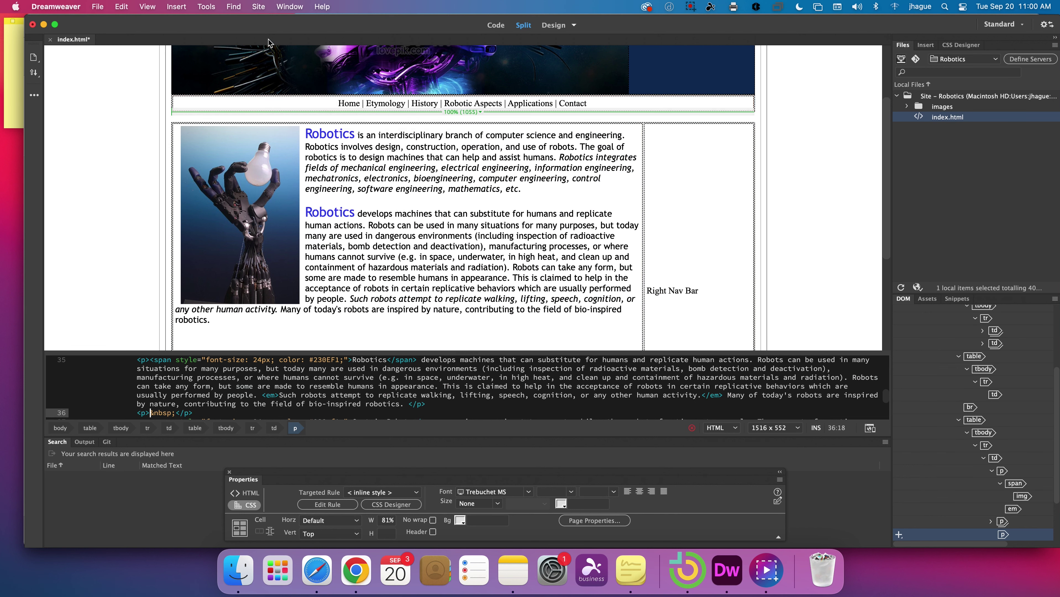
# - Review the Links (CSS) and Appearance (CSS) settings in the page properties without changing them
pyautogui.click(99, 7)
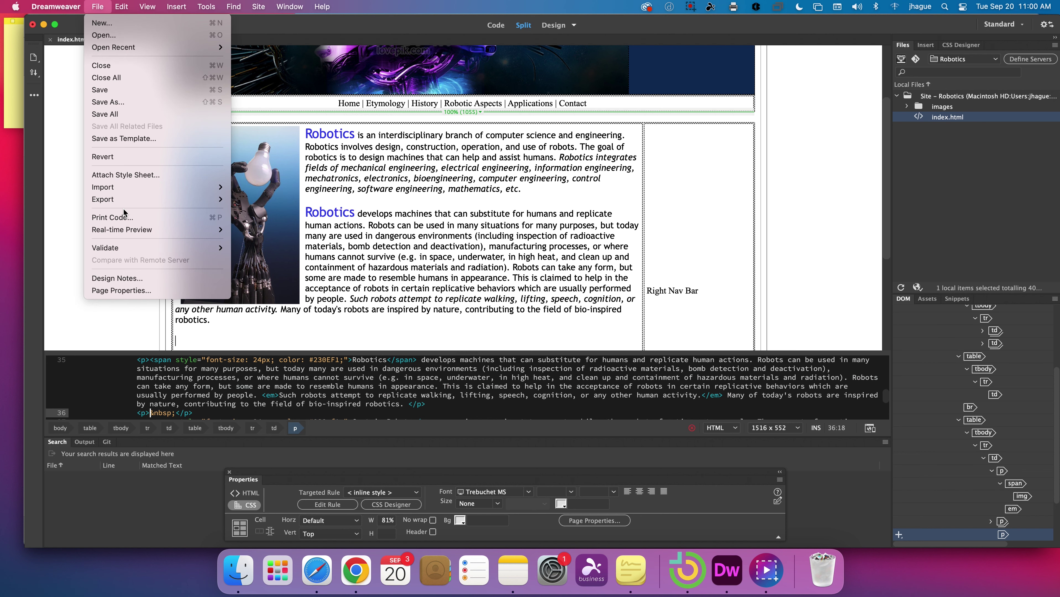
pyautogui.click(140, 291)
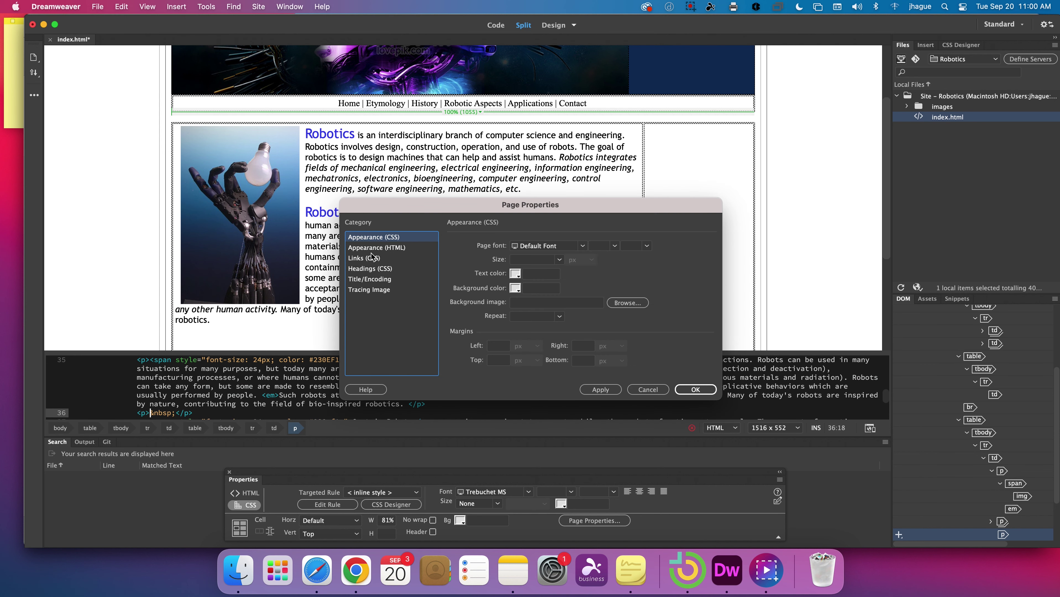
pyautogui.click(369, 261)
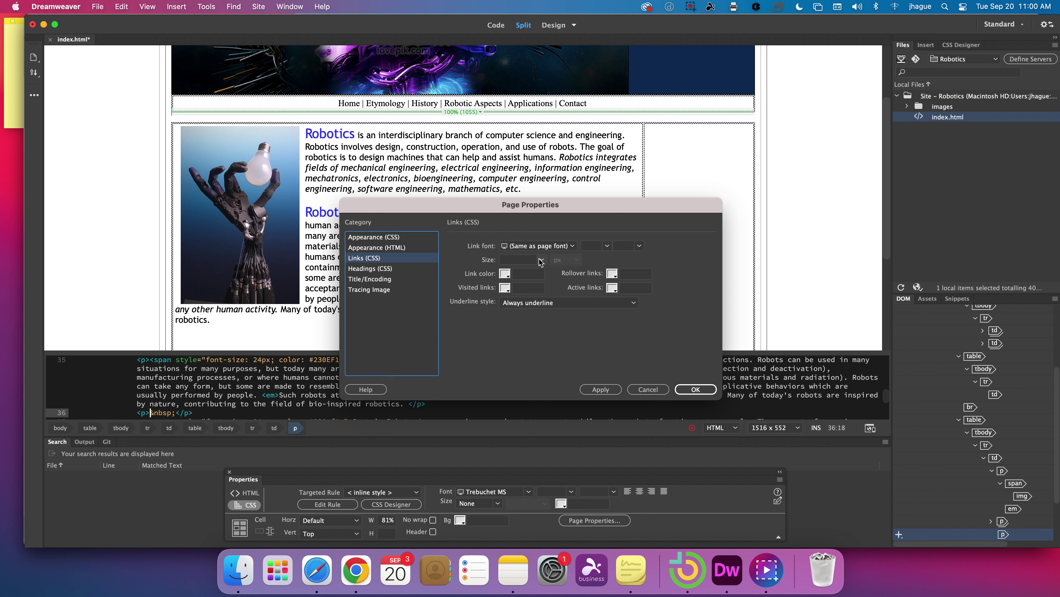
pyautogui.click(387, 238)
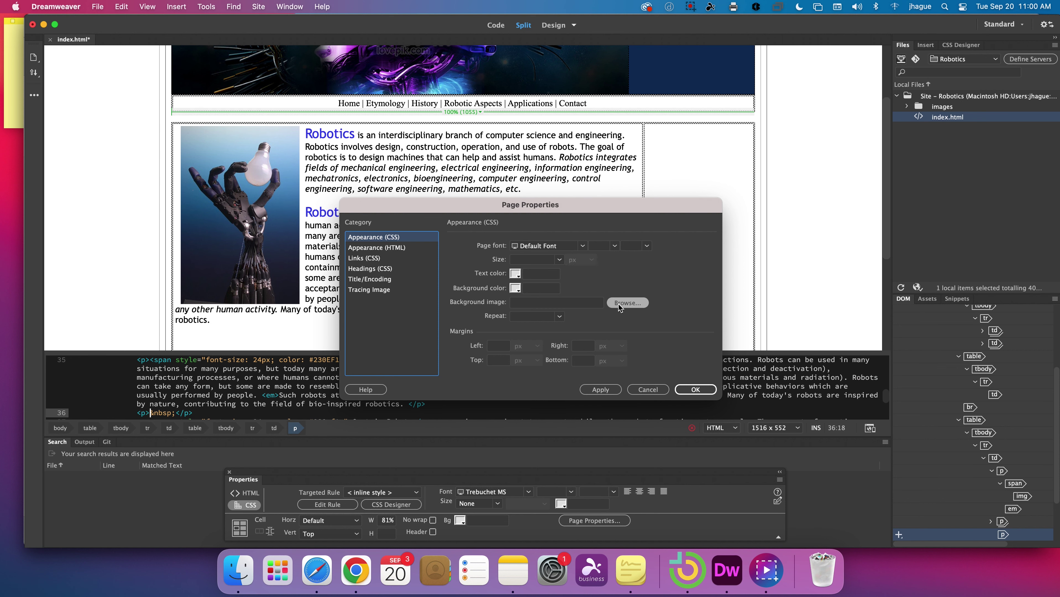
pyautogui.click(649, 389)
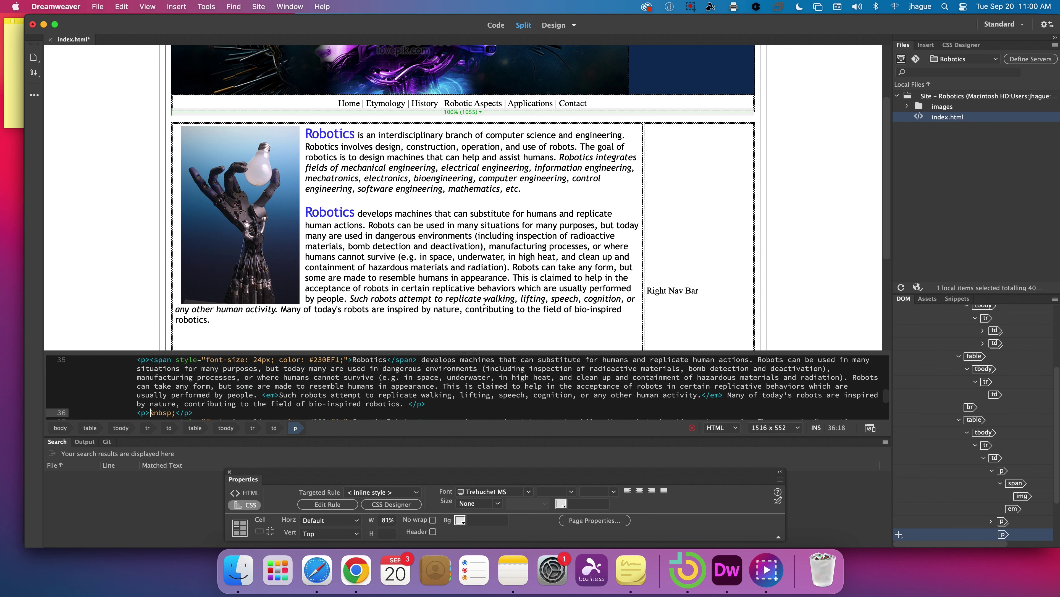
# - Inspect the preview and file information of bg01.jpeg while browsing for a CSS background image, leaving the page properties unchanged
pyautogui.click(100, 6)
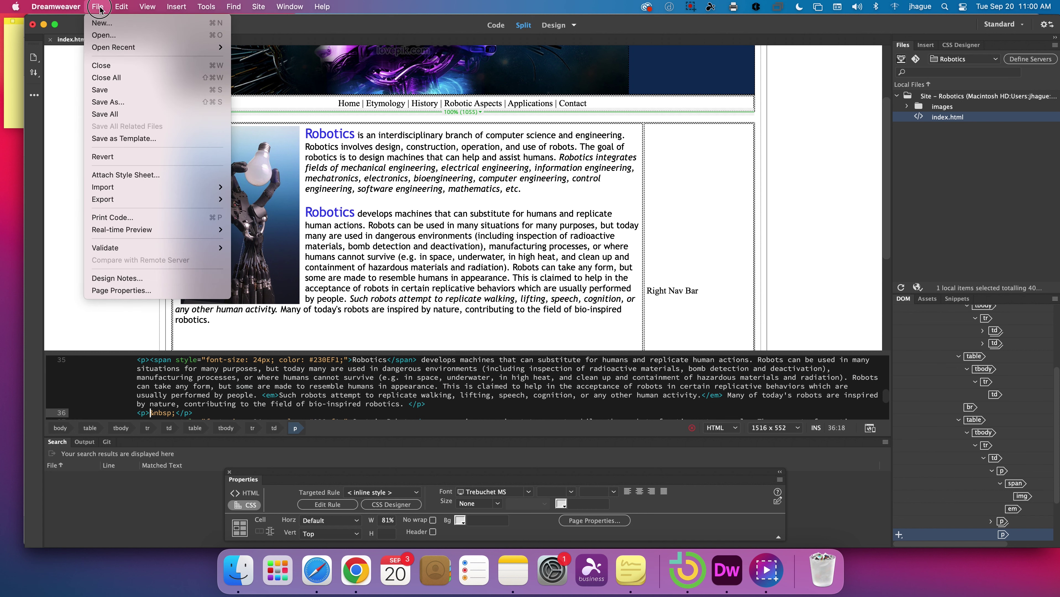
pyautogui.click(130, 290)
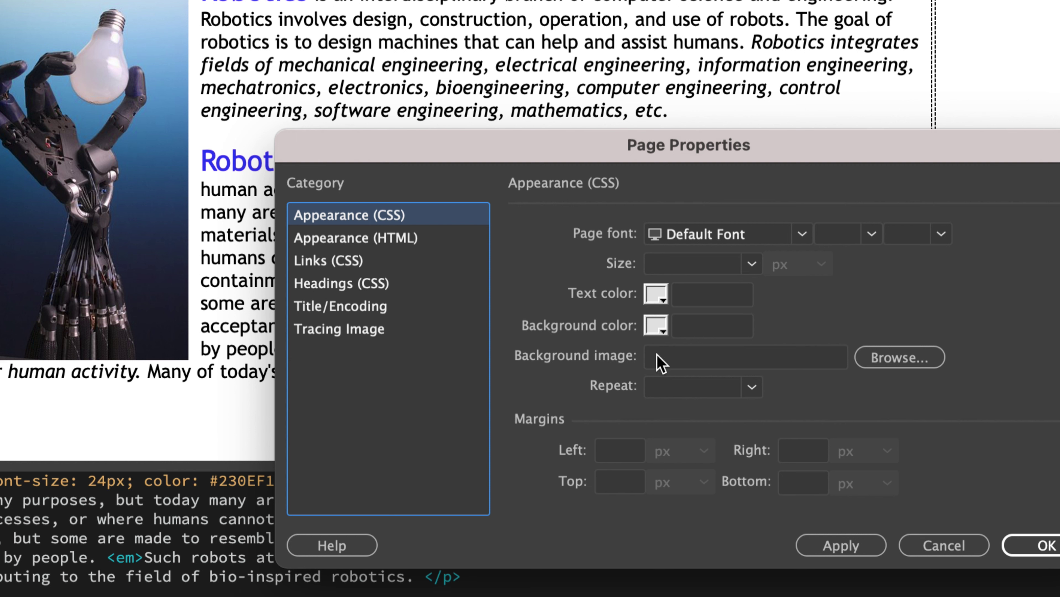
pyautogui.click(906, 359)
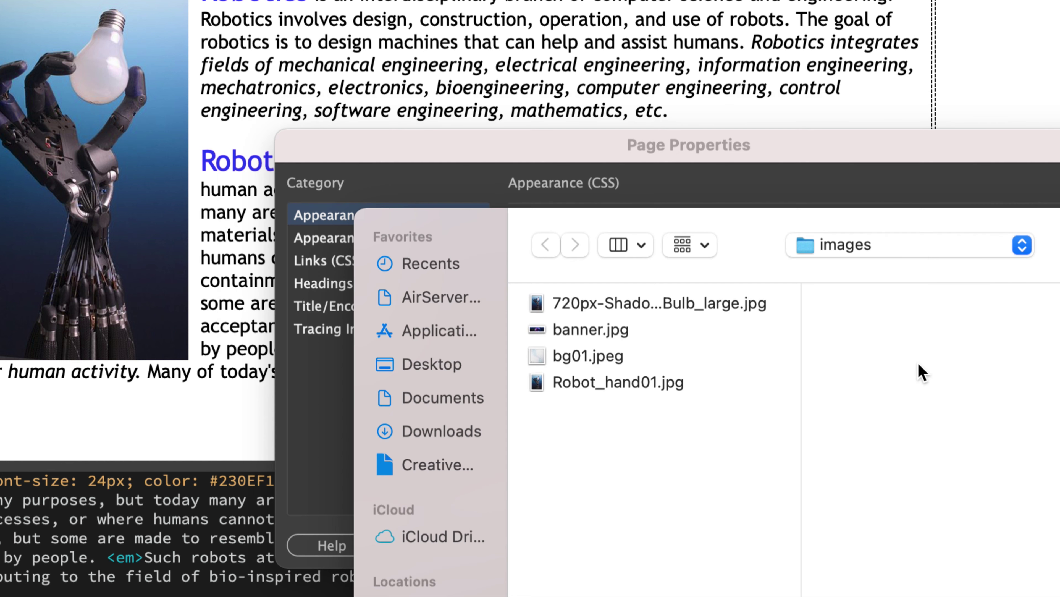
pyautogui.click(607, 337)
pyautogui.click(602, 356)
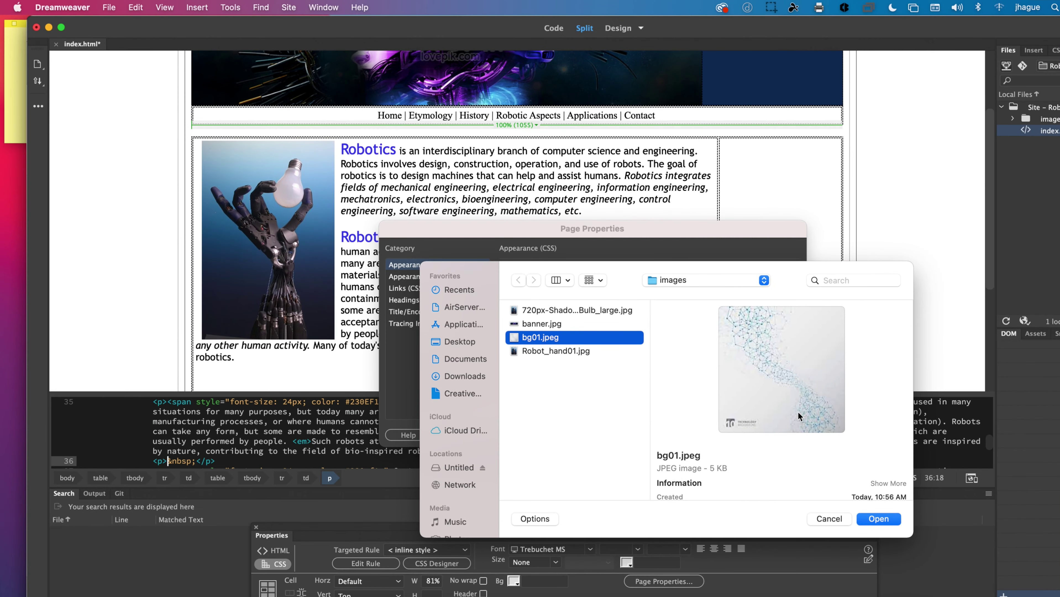
pyautogui.scroll(-2, 771, 484)
pyautogui.click(828, 518)
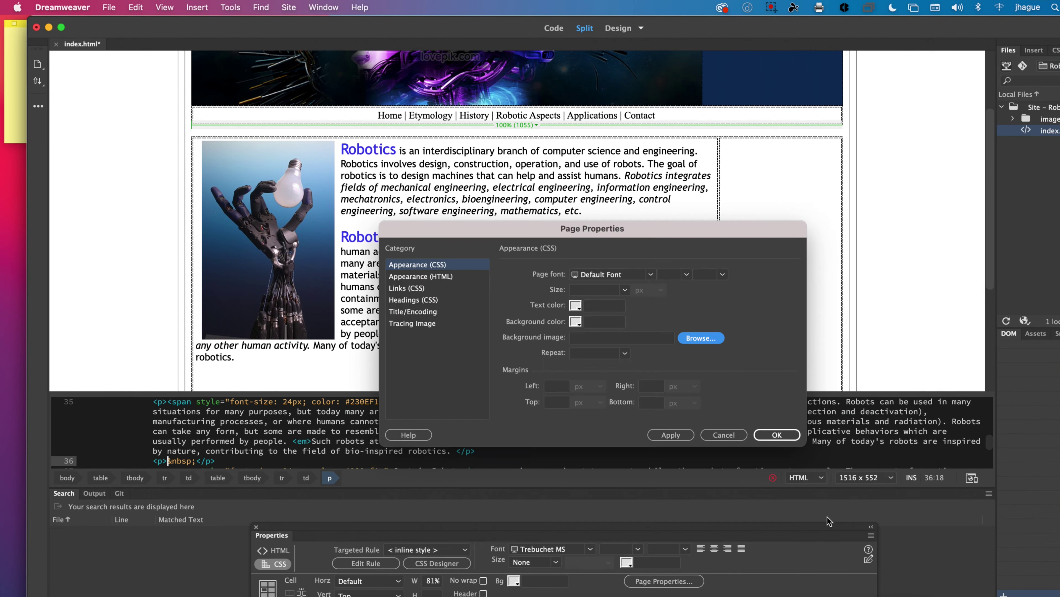
pyautogui.click(723, 435)
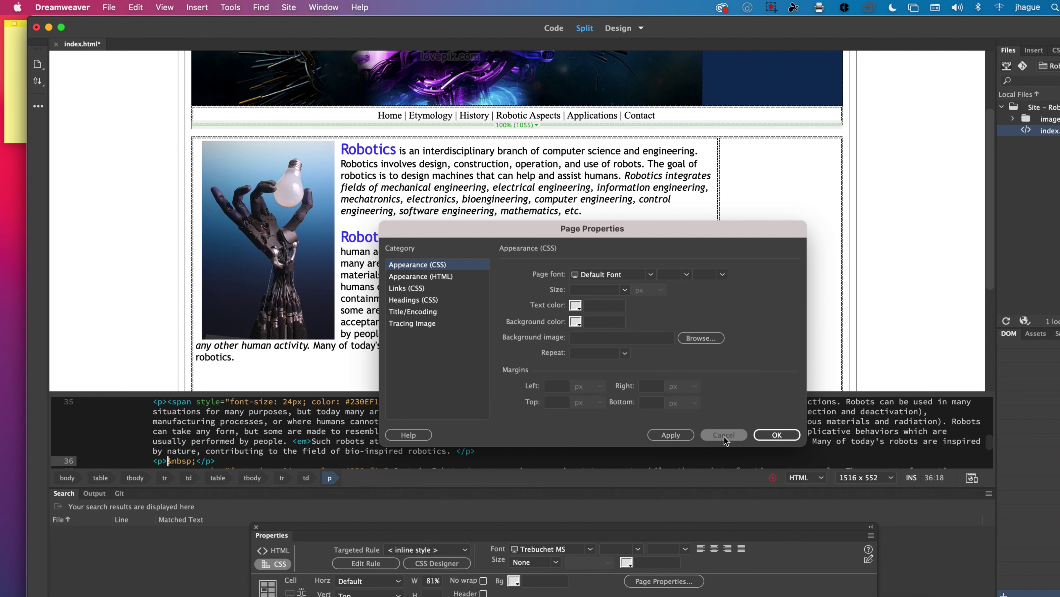
# - Switch to Chrome, check the Vecteezy image's Pro Download option and search Google for "background image"
pyautogui.press('super+Tab')
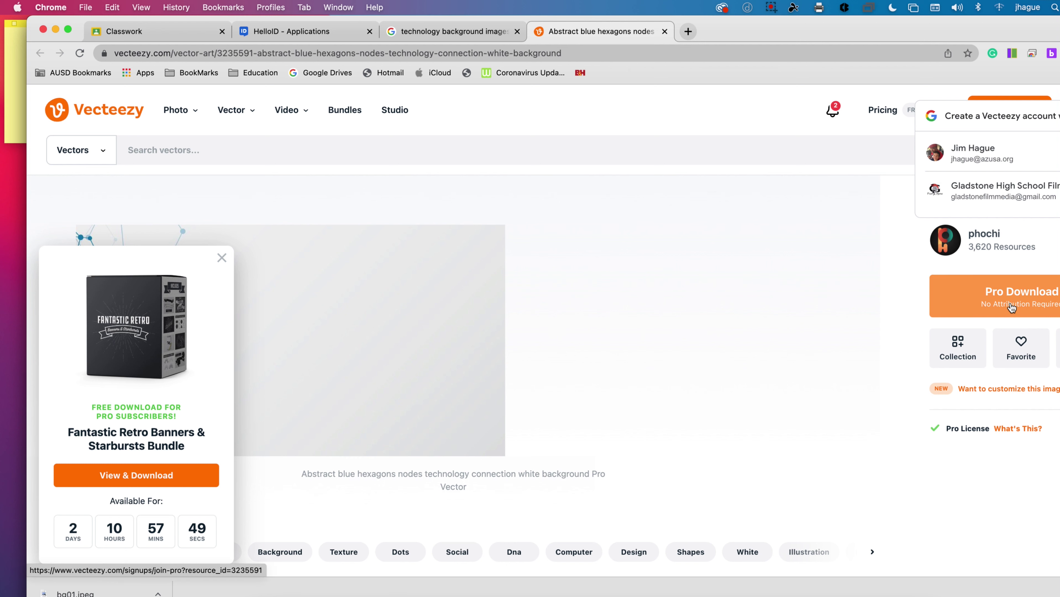
pyautogui.click(1000, 307)
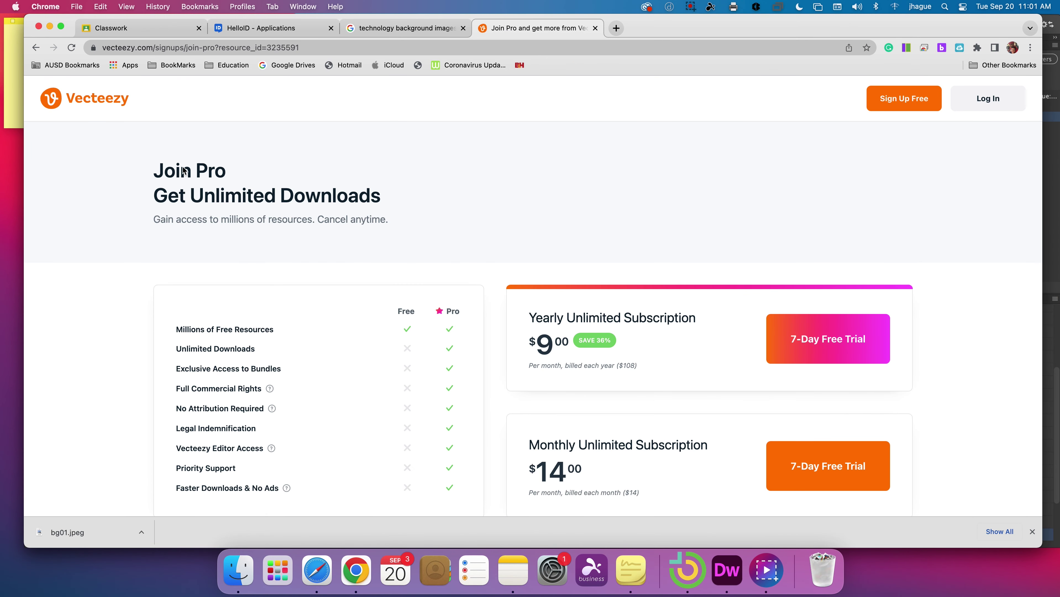
pyautogui.click(331, 49)
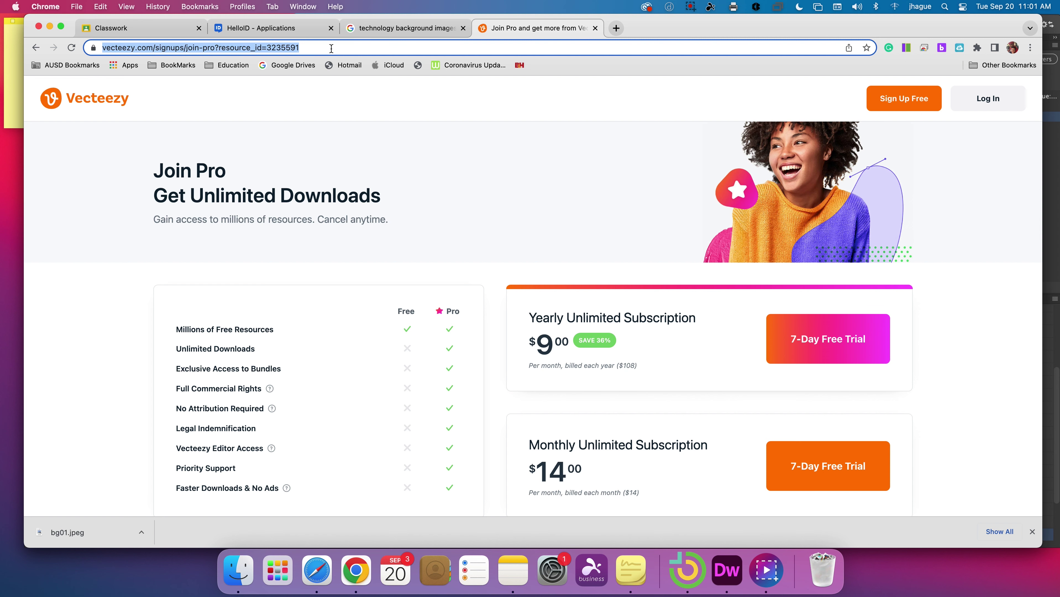
pyautogui.write('backgou')
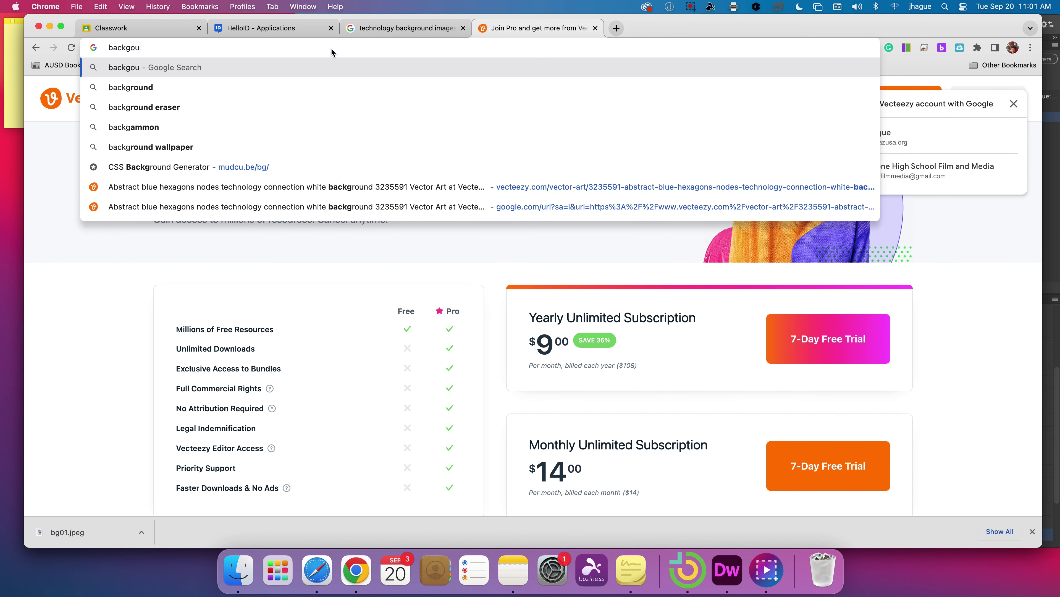
pyautogui.press('BackSpace')
pyautogui.press('BackSpace')
pyautogui.write('round image')
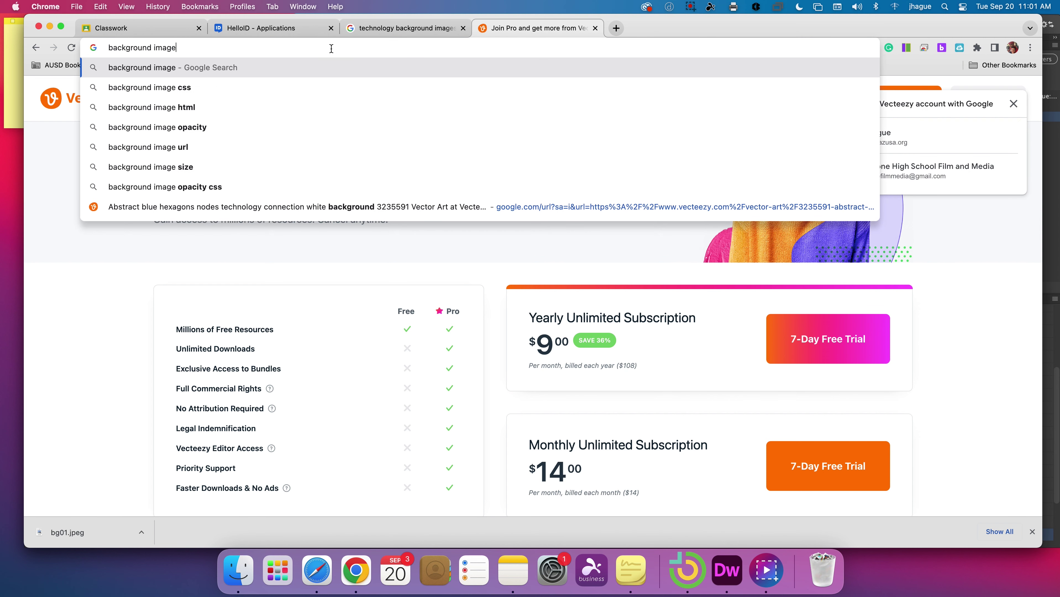
pyautogui.press('Return')
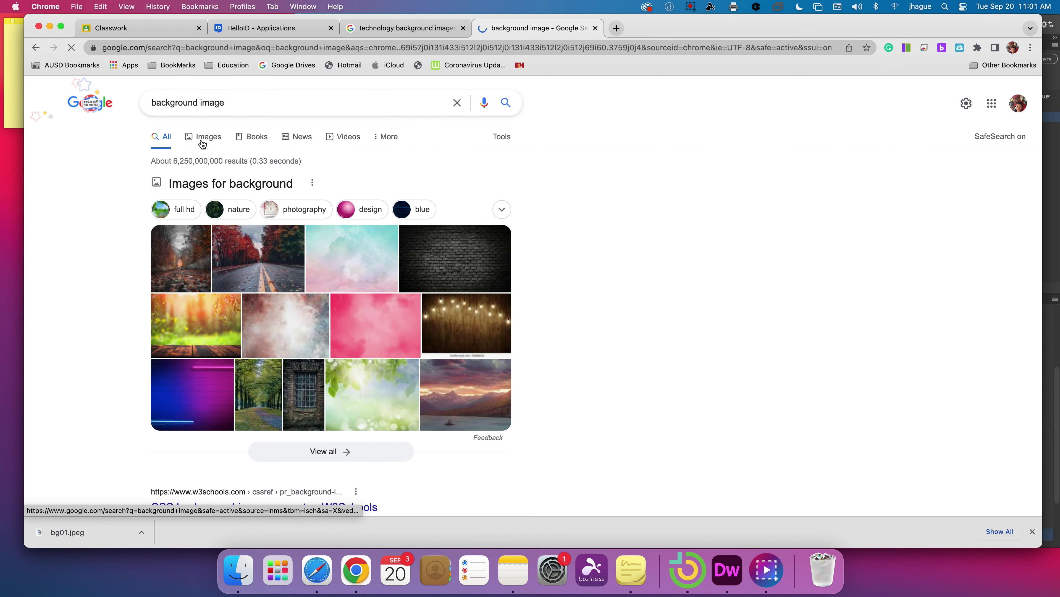
# - Save the pastel cloud image from the Google results as bg01 in the images folder, replacing the existing file
pyautogui.click(343, 244)
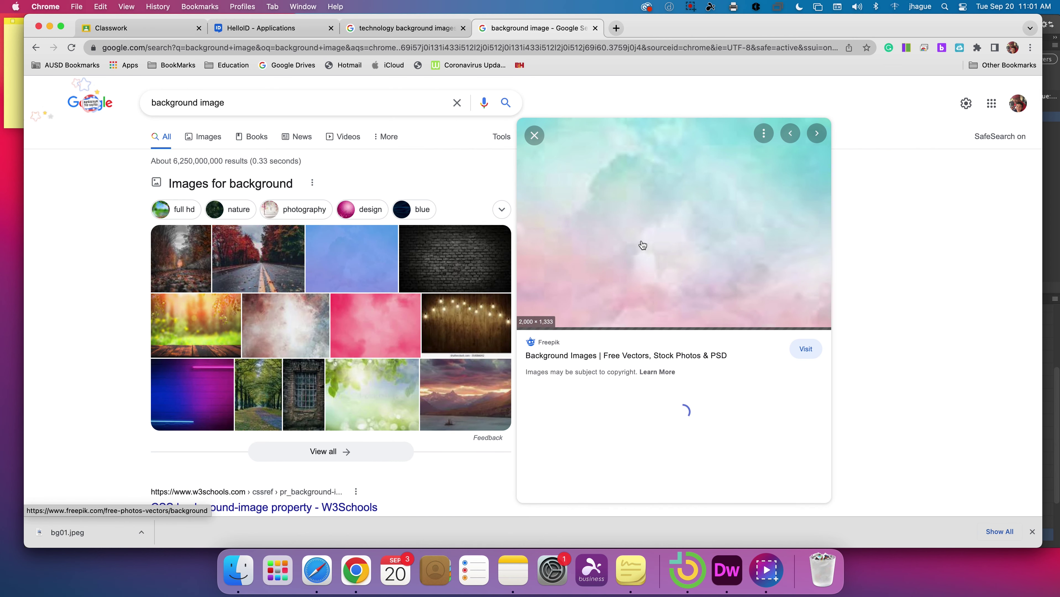
pyautogui.click(635, 193)
pyautogui.rightClick(636, 193)
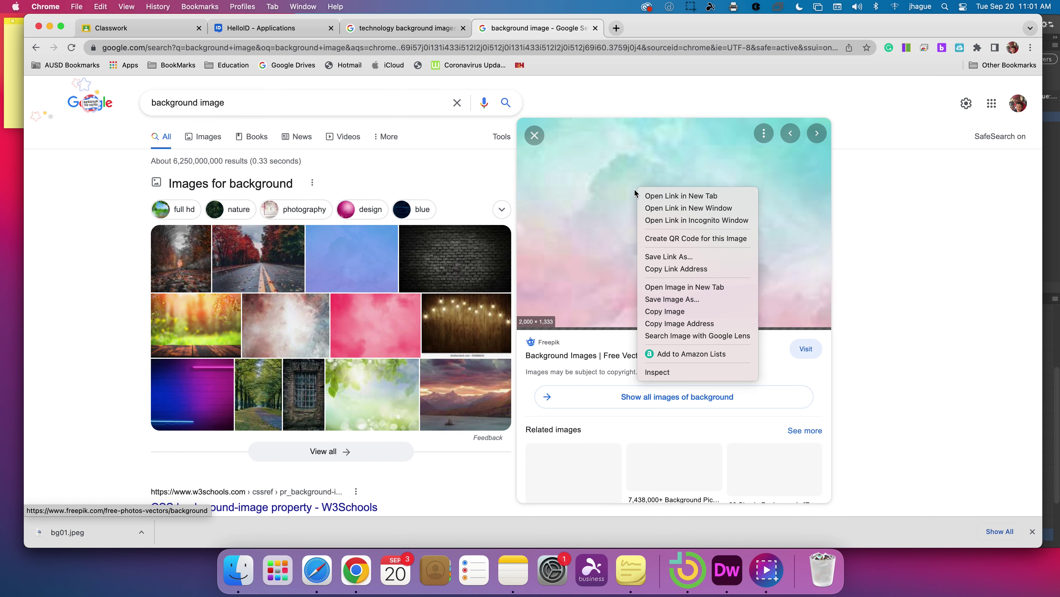
pyautogui.click(682, 306)
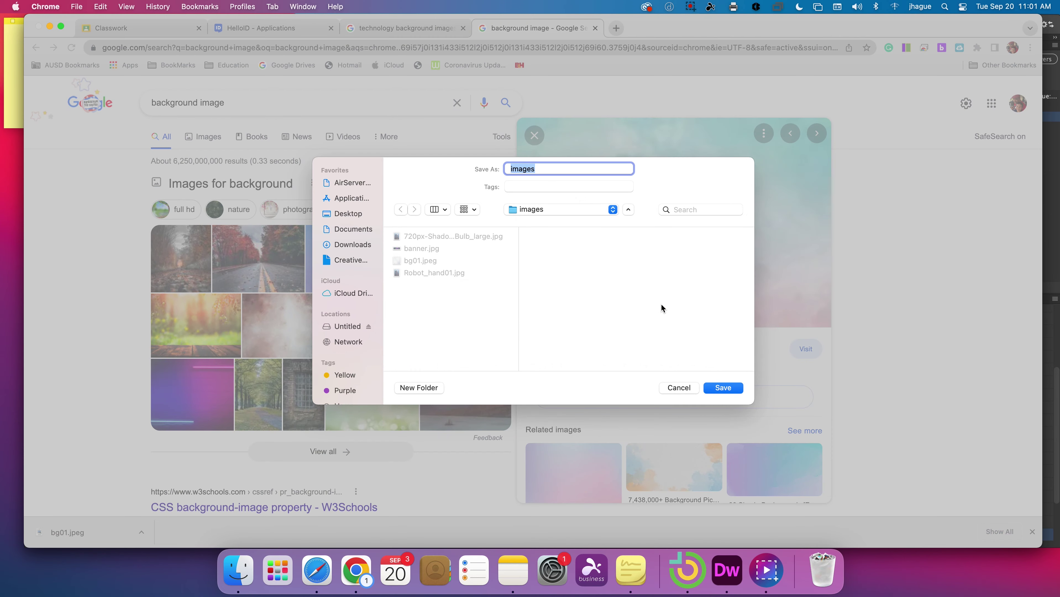
pyautogui.click(430, 261)
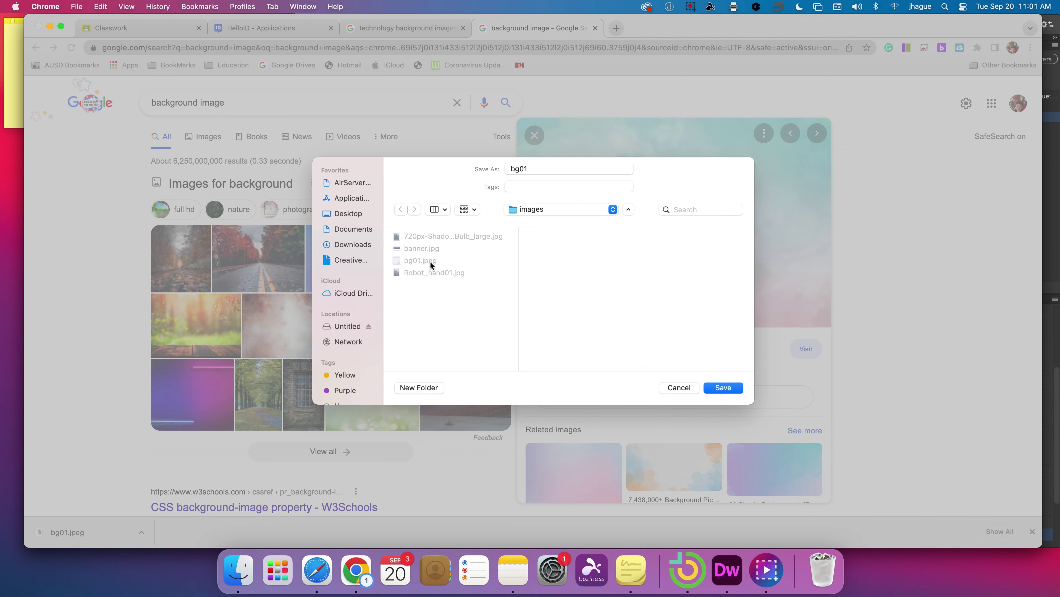
pyautogui.click(712, 388)
pyautogui.click(577, 336)
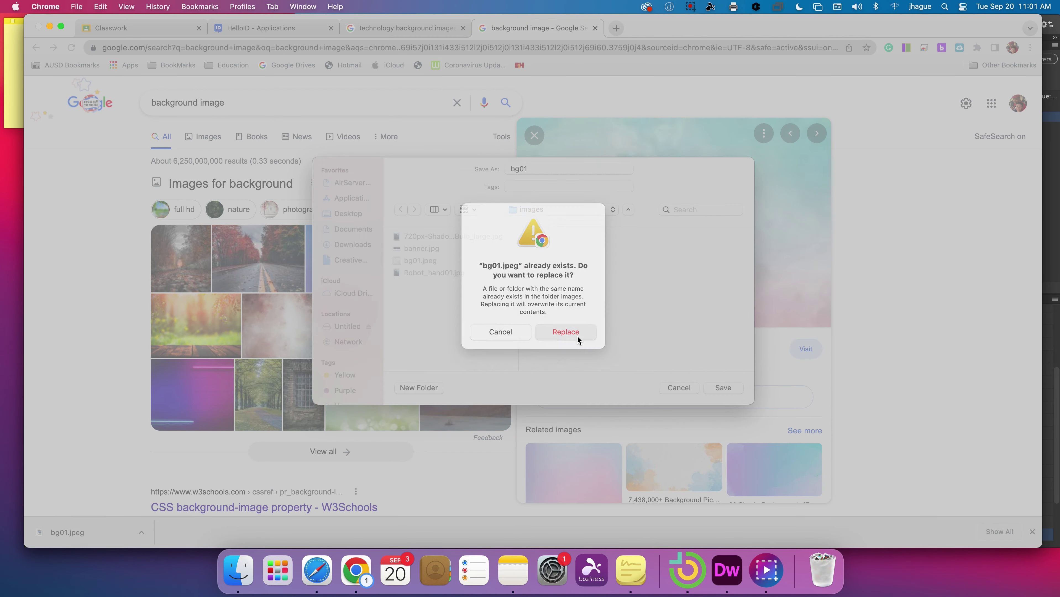
# - Switch to Dreamweaver and choose bg01.jpeg from the images folder as the background image in the CSS appearance properties
pyautogui.press('super+Tab')
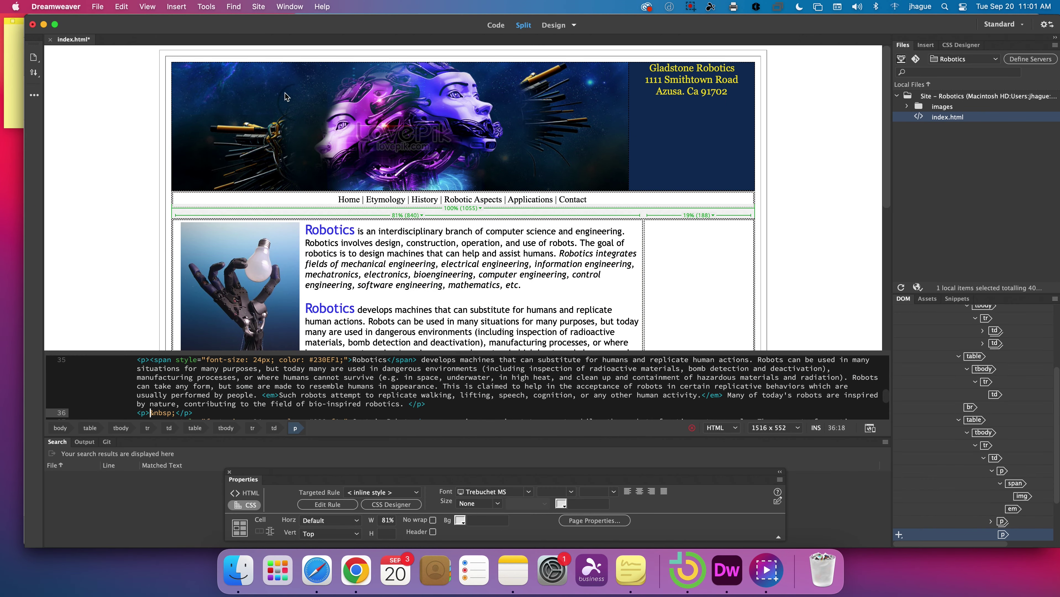
pyautogui.click(98, 6)
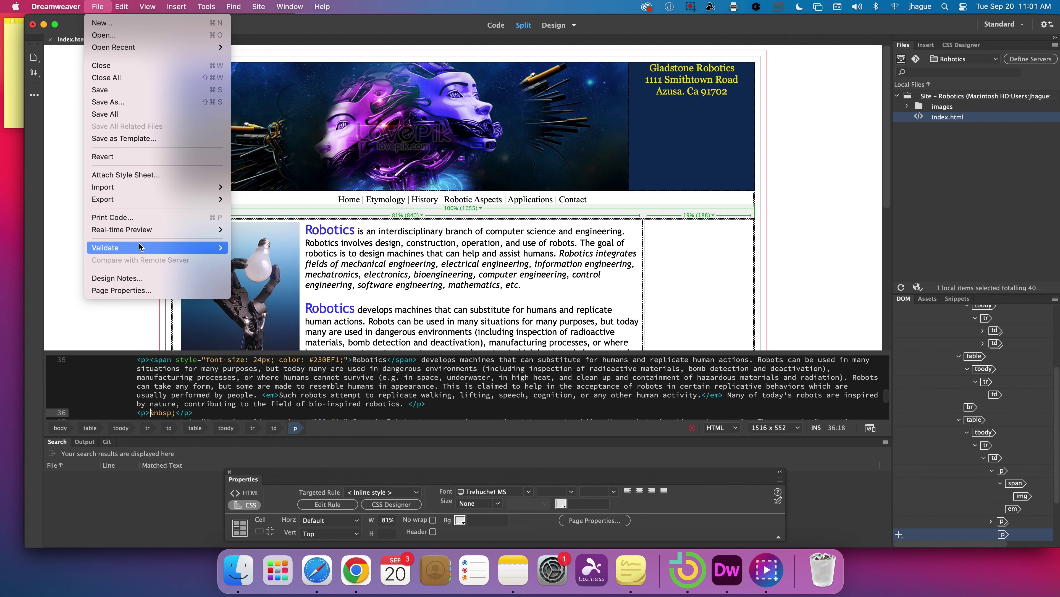
pyautogui.click(132, 292)
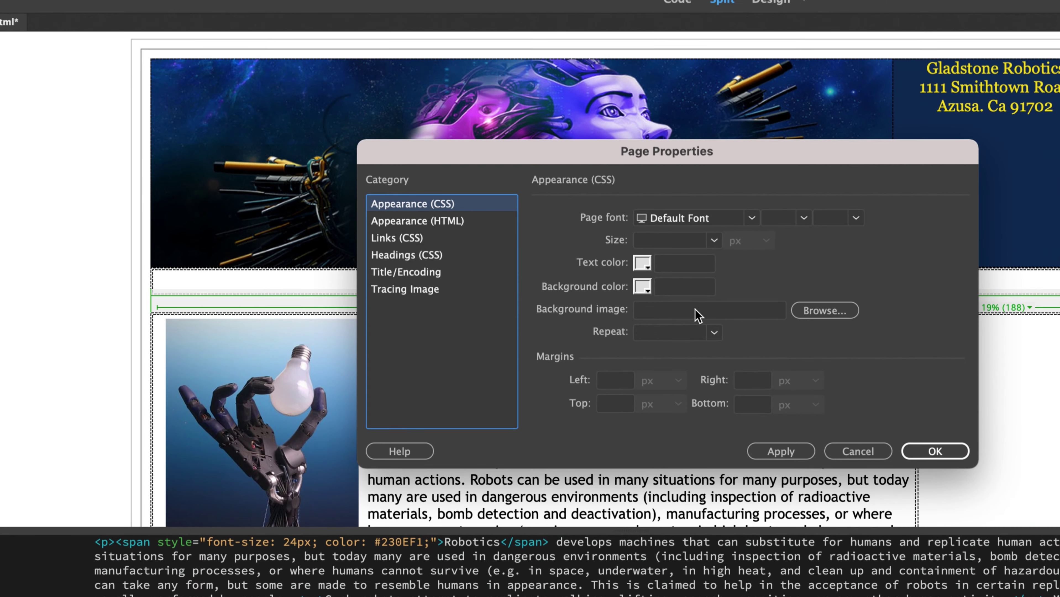
pyautogui.click(840, 313)
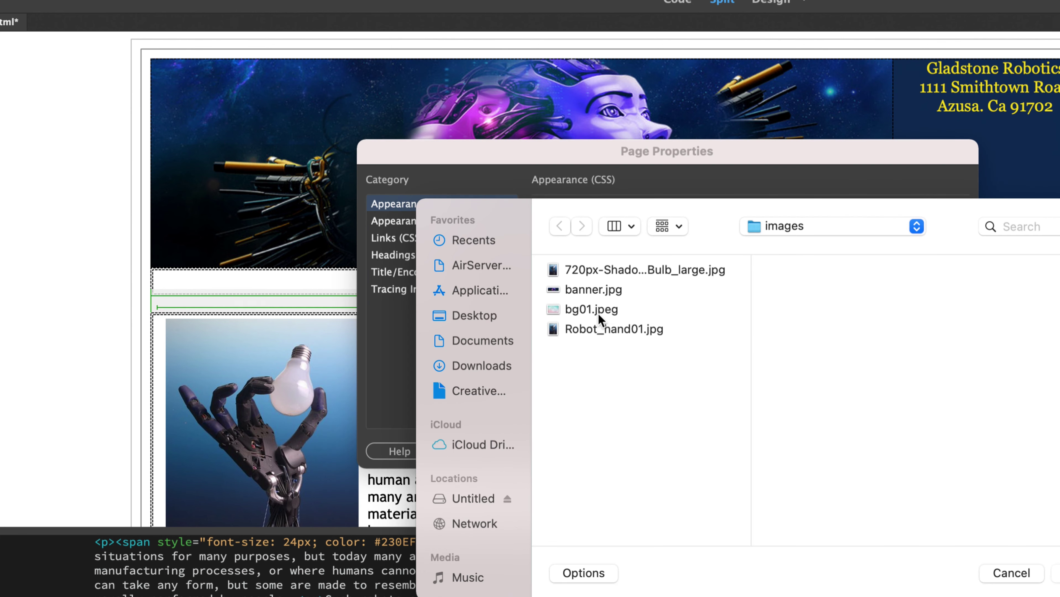
pyautogui.click(598, 313)
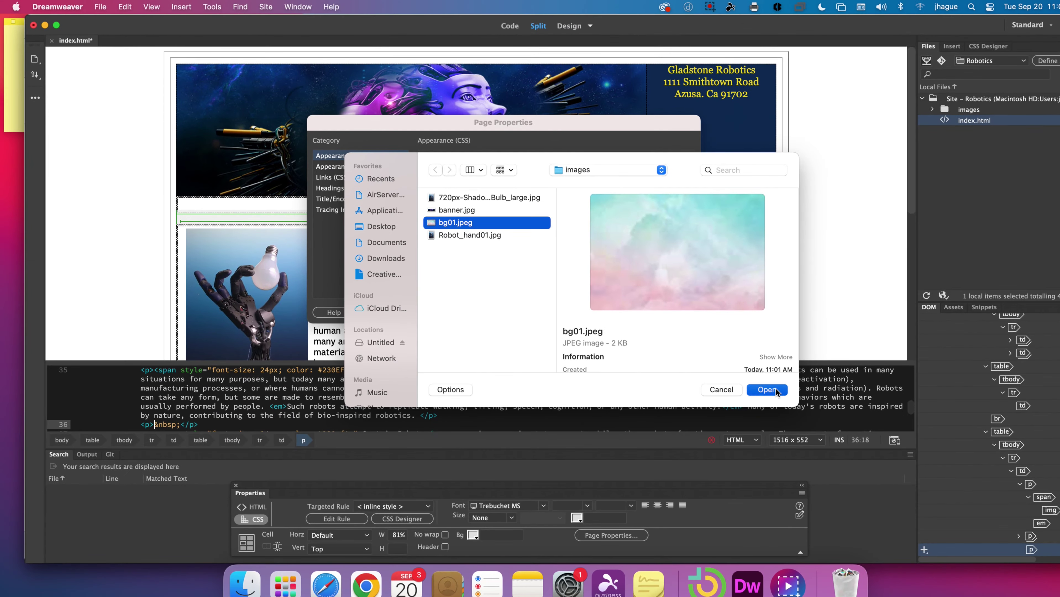
pyautogui.click(775, 391)
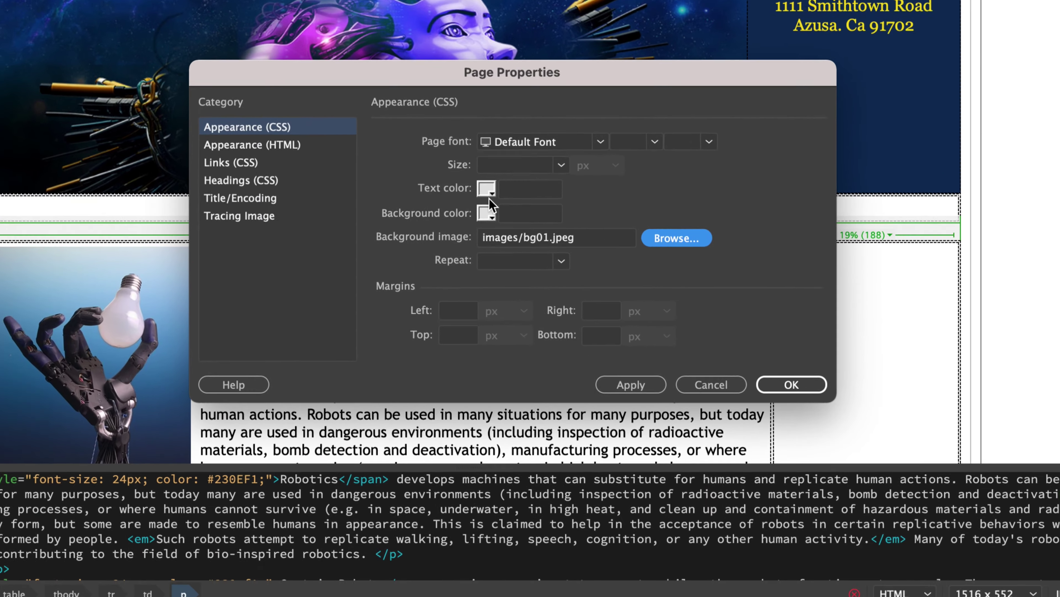
# - Set the background image's repeat option to no-repeat and apply the page properties
pyautogui.click(561, 165)
pyautogui.click(561, 164)
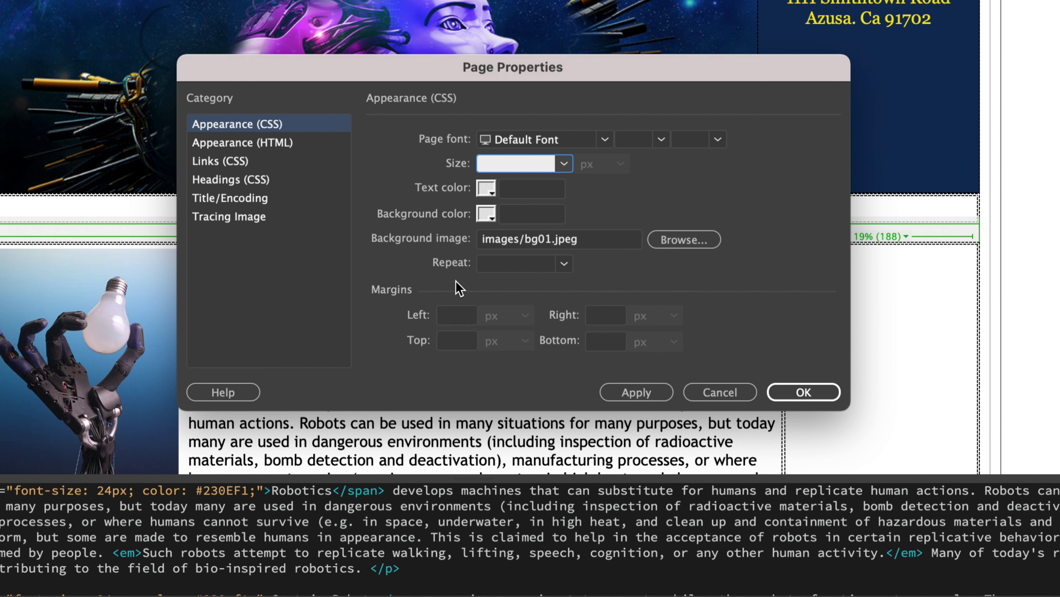
pyautogui.click(568, 263)
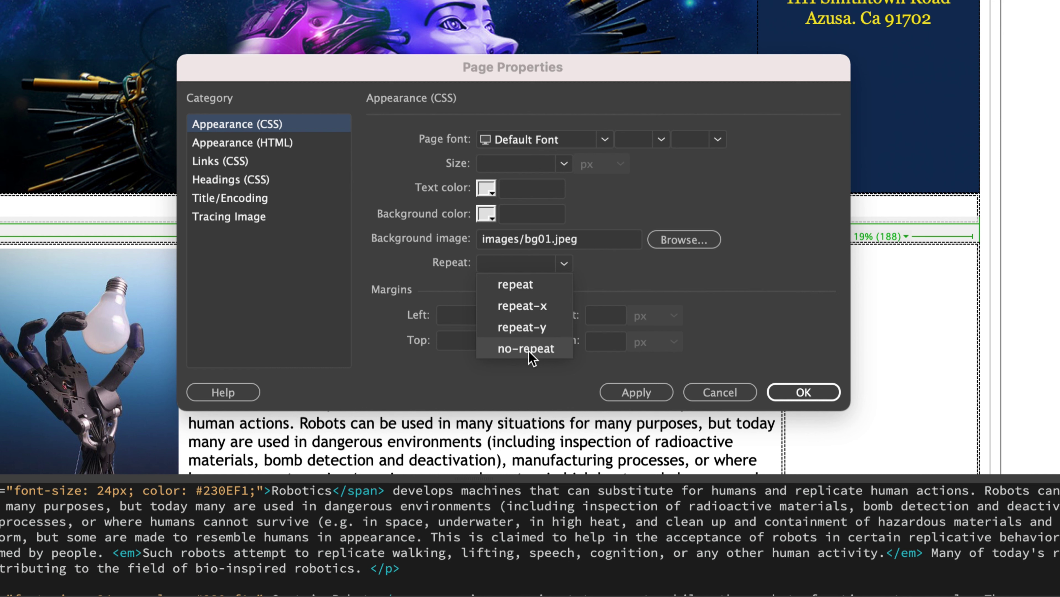
pyautogui.click(753, 279)
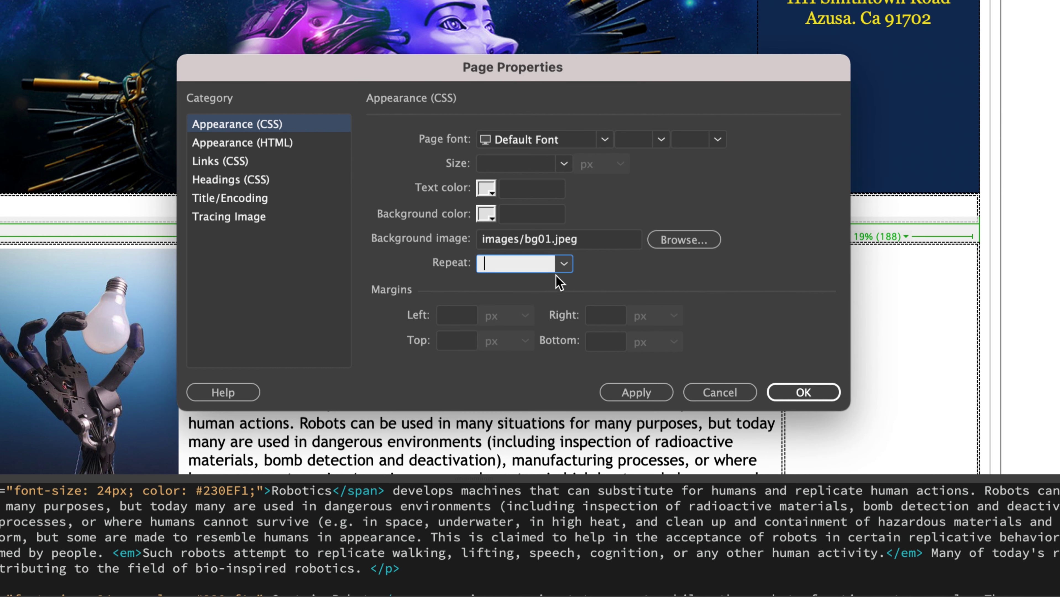
pyautogui.click(565, 265)
pyautogui.click(518, 348)
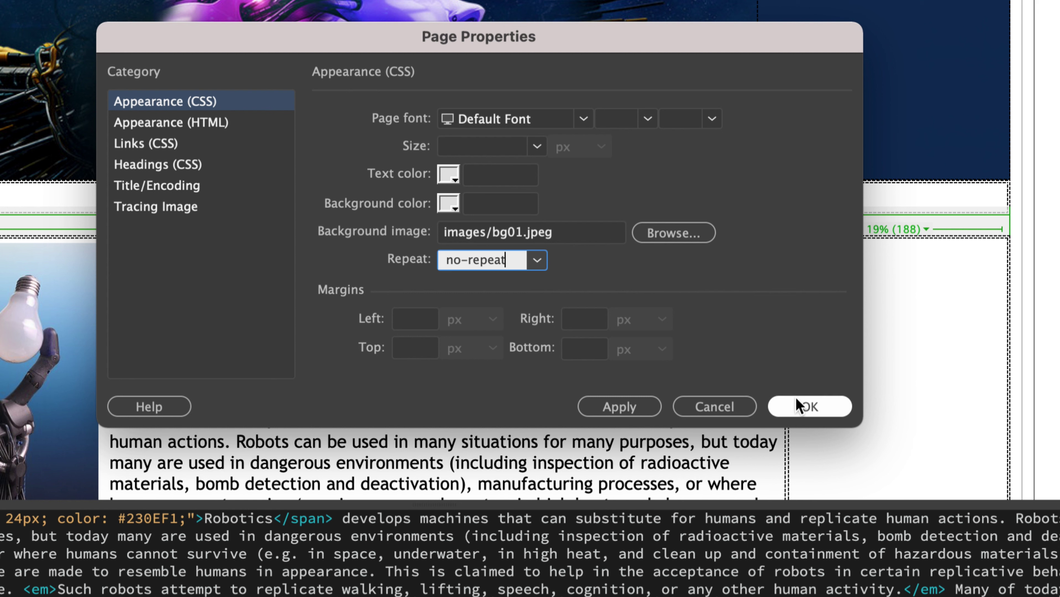
pyautogui.click(810, 407)
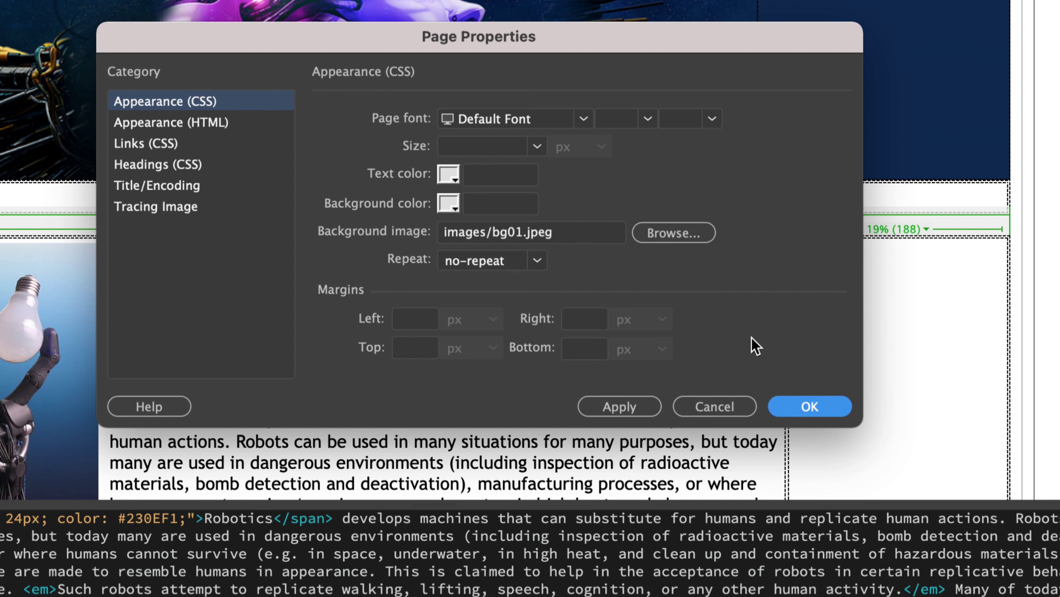
pyautogui.click(536, 146)
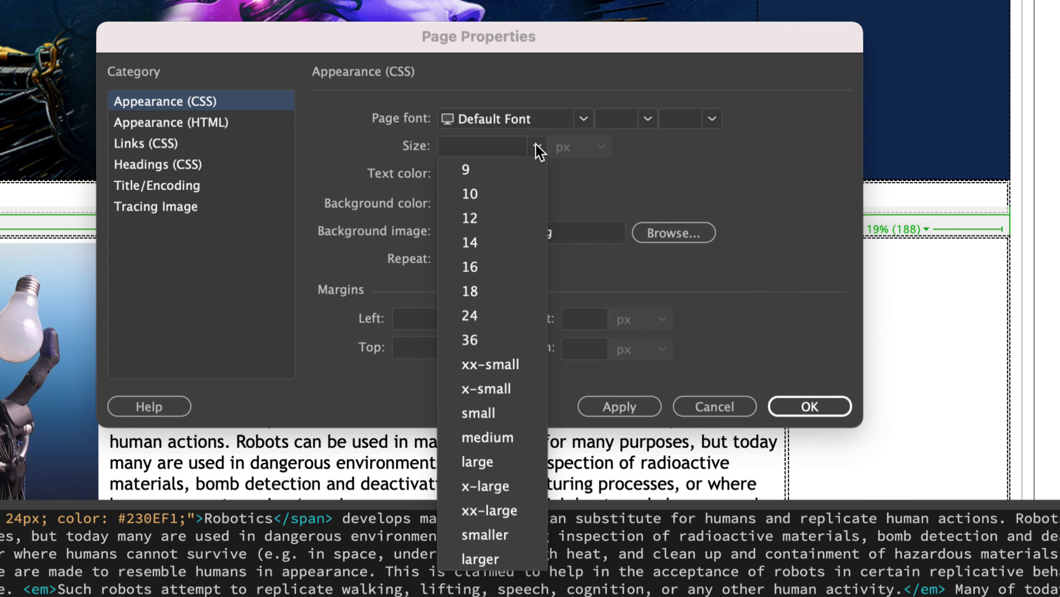
pyautogui.click(790, 185)
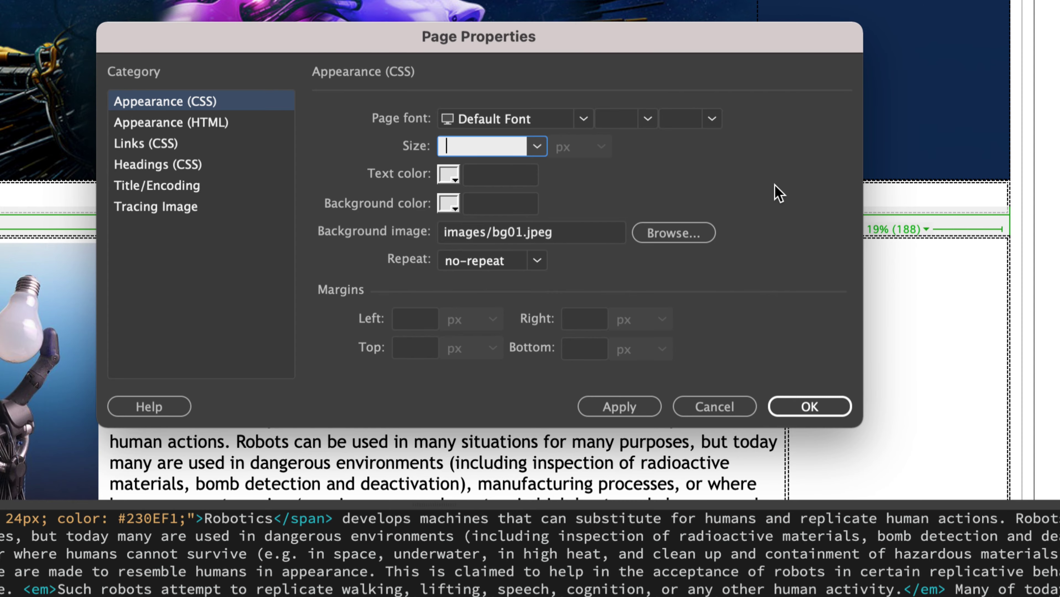
pyautogui.click(802, 409)
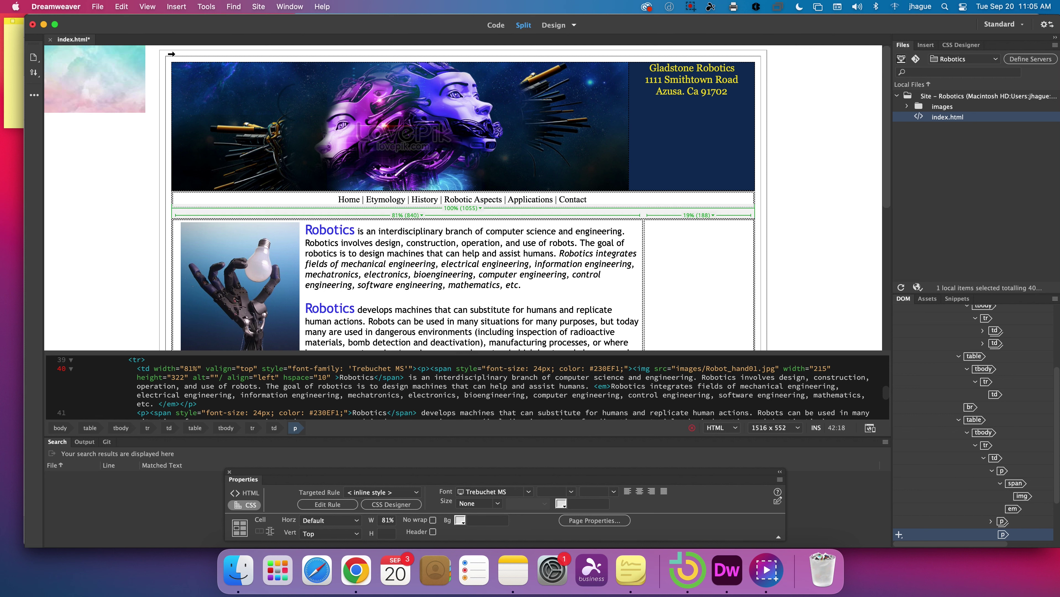
# - Save the page and open index.html from the Practice02 folder in Downloads > Info Tech with Google Chrome
pyautogui.click(97, 7)
pyautogui.click(117, 90)
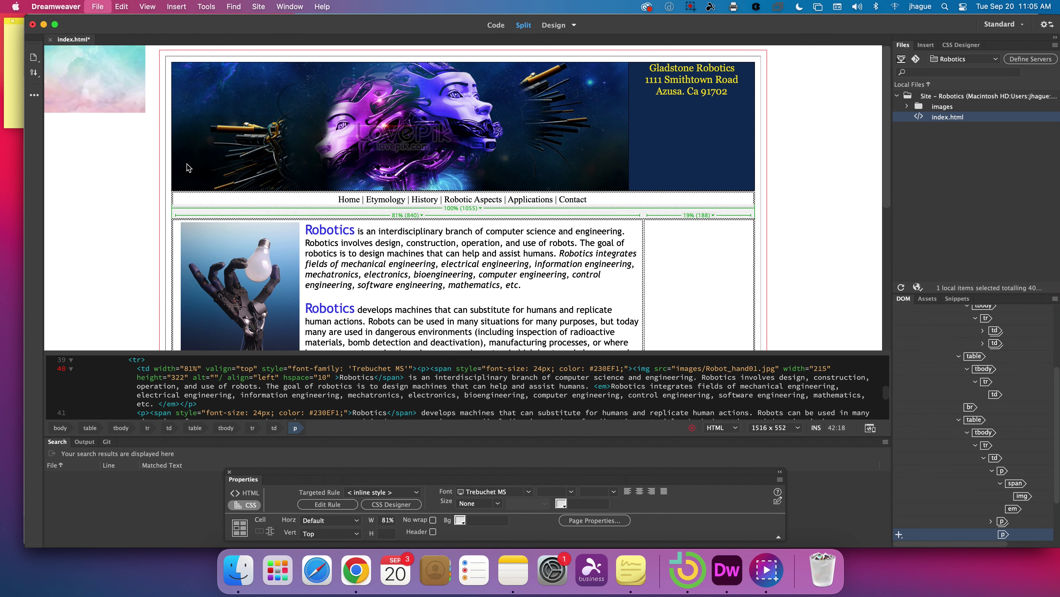
pyautogui.click(236, 560)
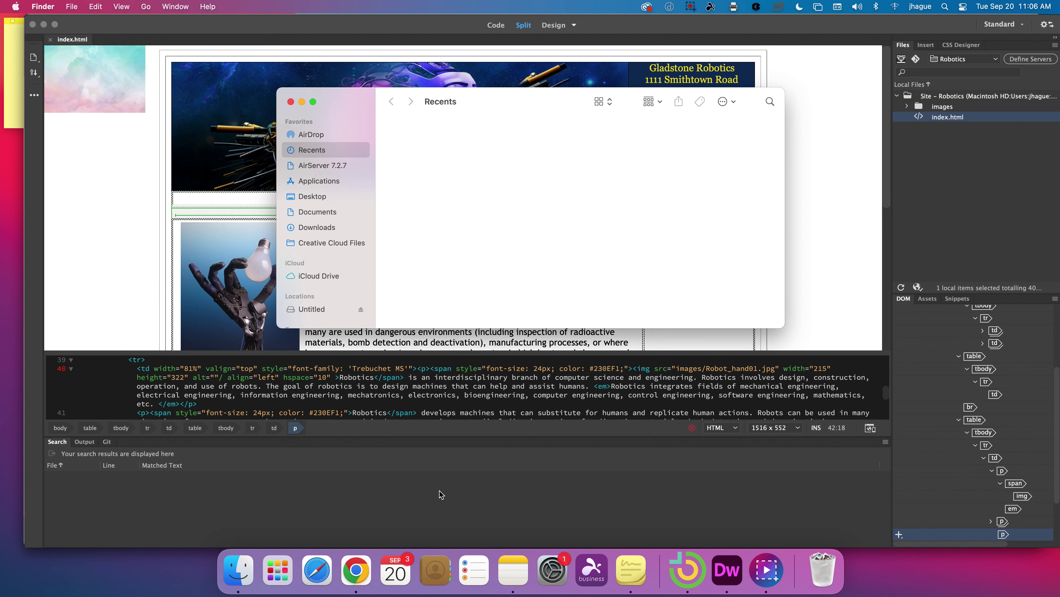
pyautogui.click(325, 203)
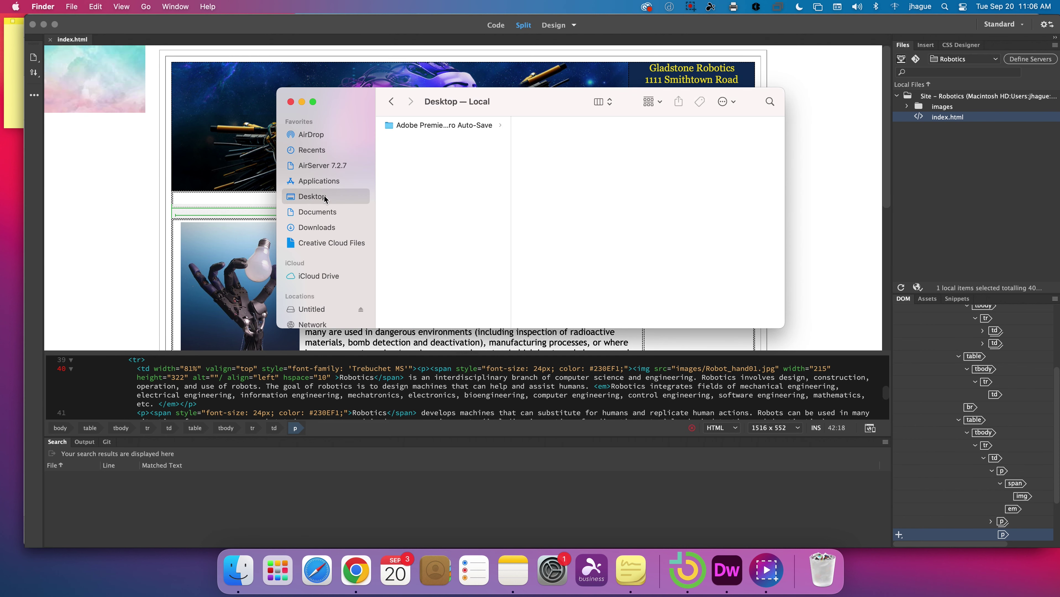
pyautogui.click(323, 213)
pyautogui.click(322, 229)
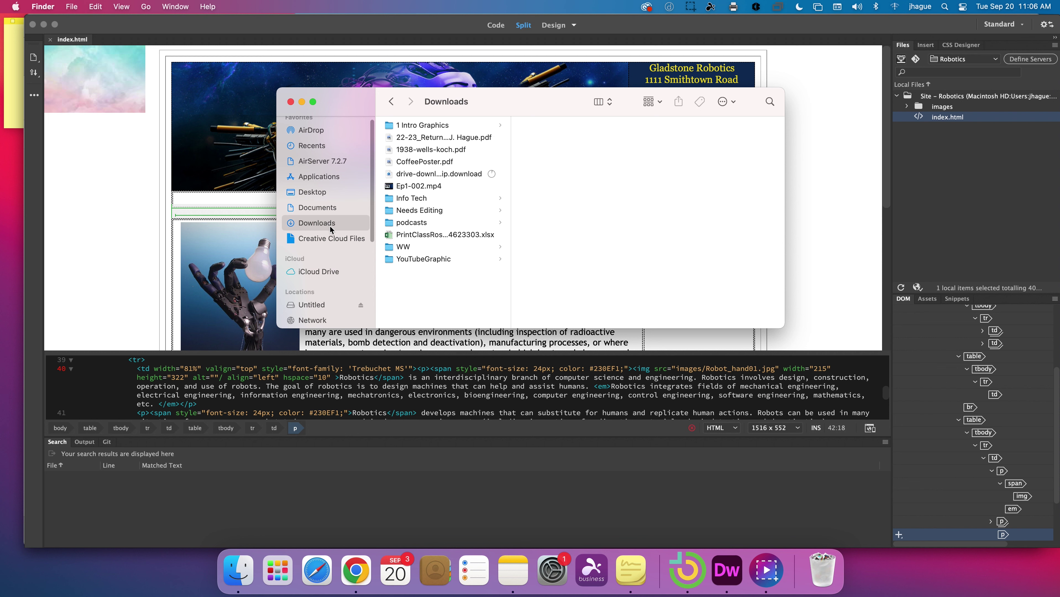
pyautogui.click(411, 199)
pyautogui.click(550, 138)
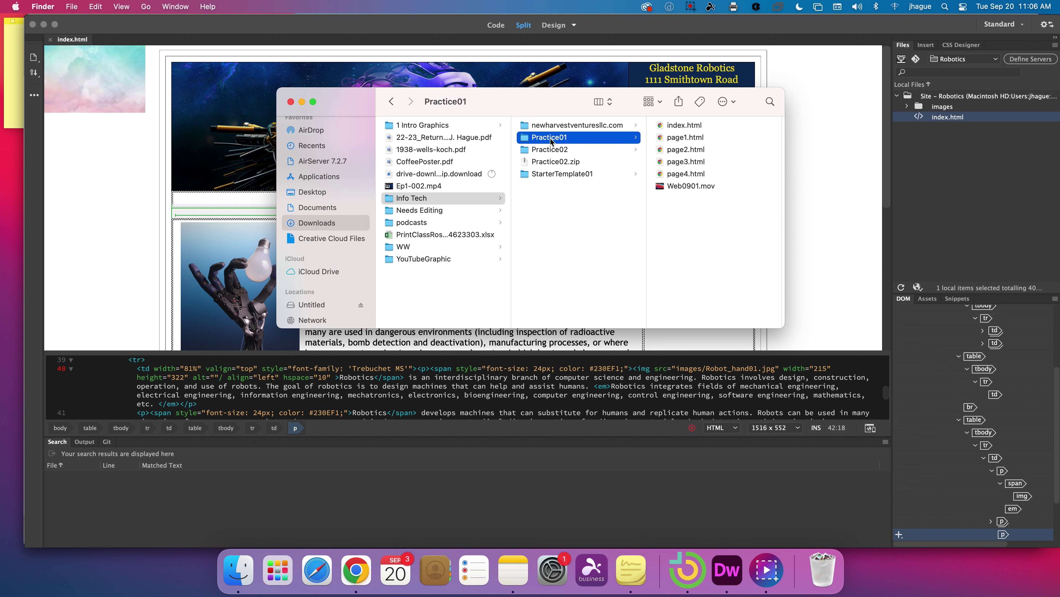
pyautogui.click(548, 150)
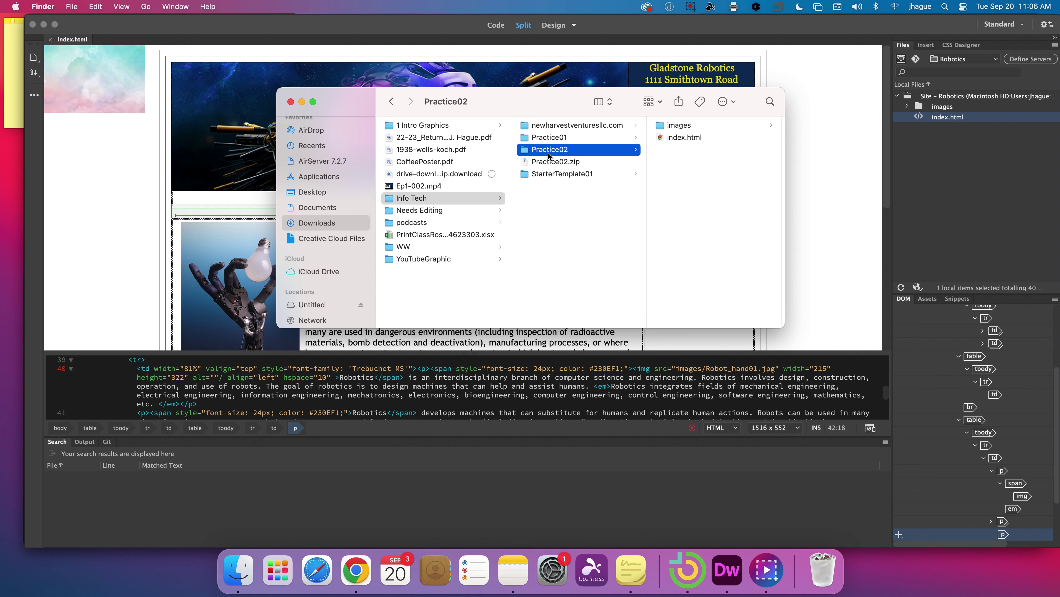
pyautogui.rightClick(685, 137)
pyautogui.moveTo(713, 156)
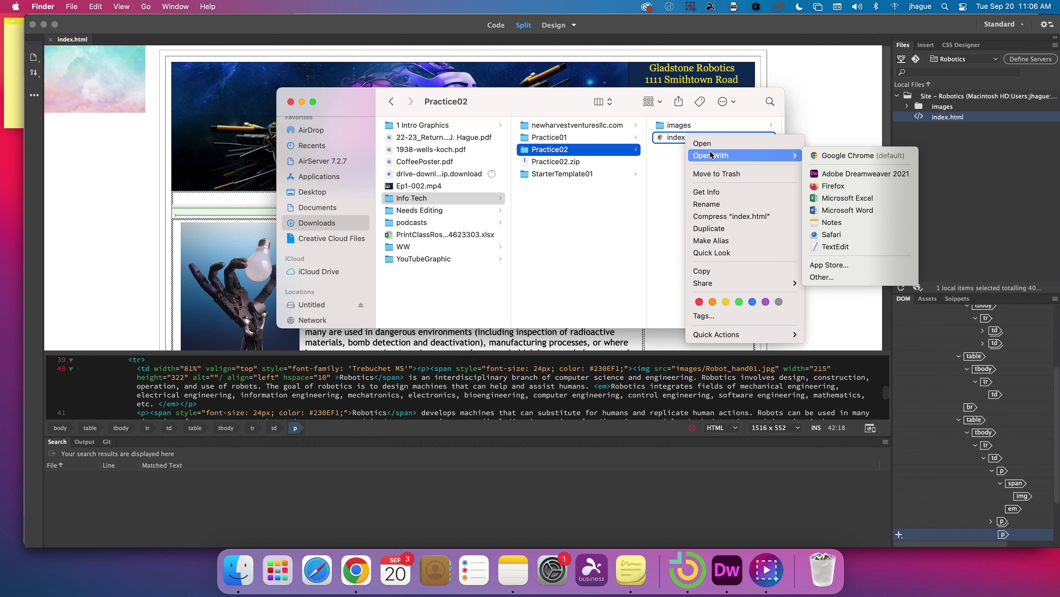
pyautogui.click(840, 157)
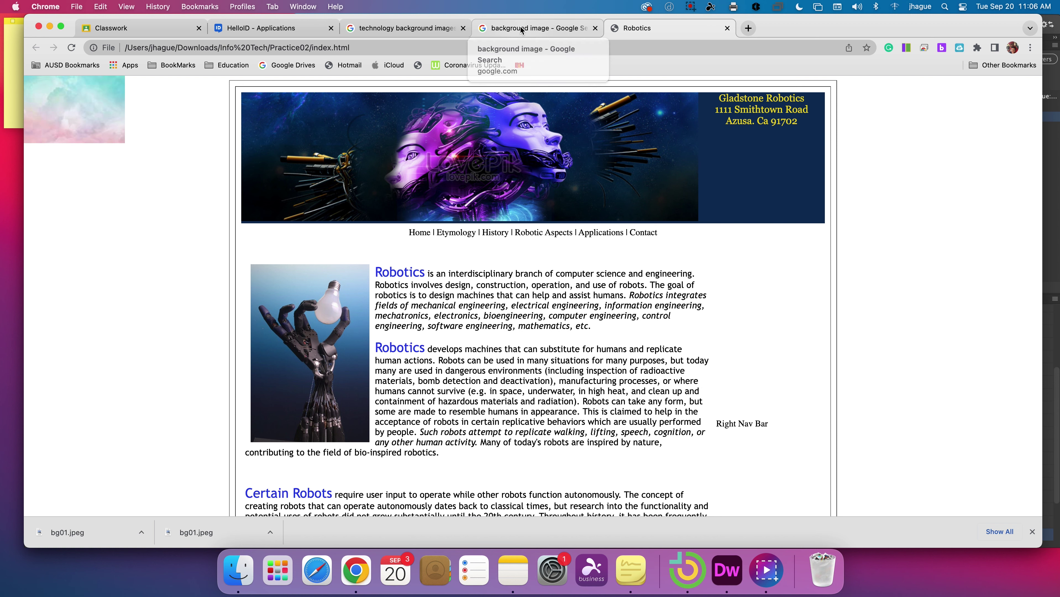
# - Switch back to Dreamweaver, check the page in Live view and return to Design view
pyautogui.press('super+Tab')
pyautogui.press('super+Tab')
pyautogui.press('super+Tab')
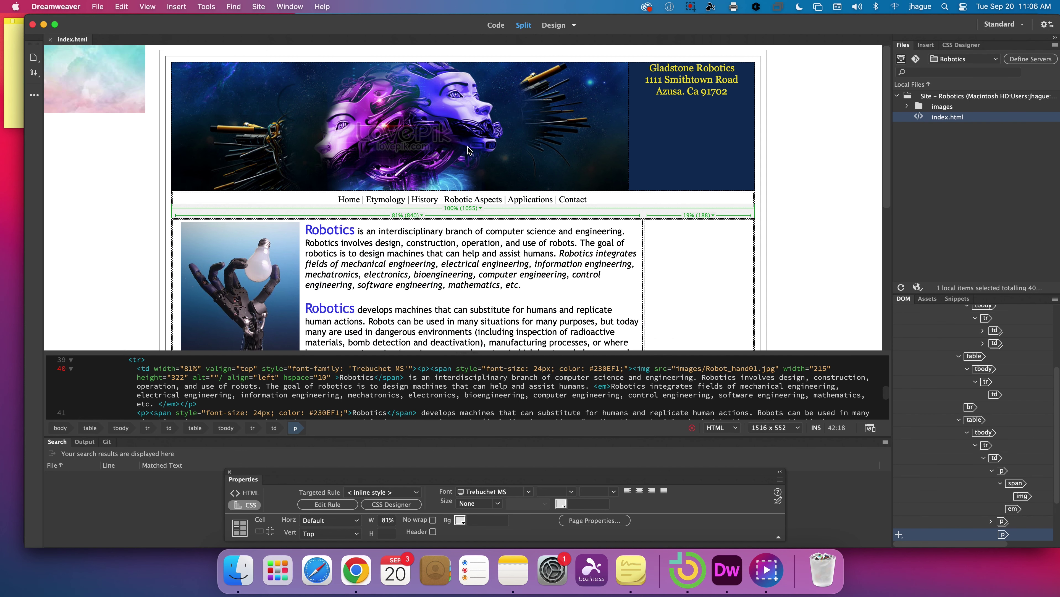
pyautogui.click(97, 7)
pyautogui.press('Escape')
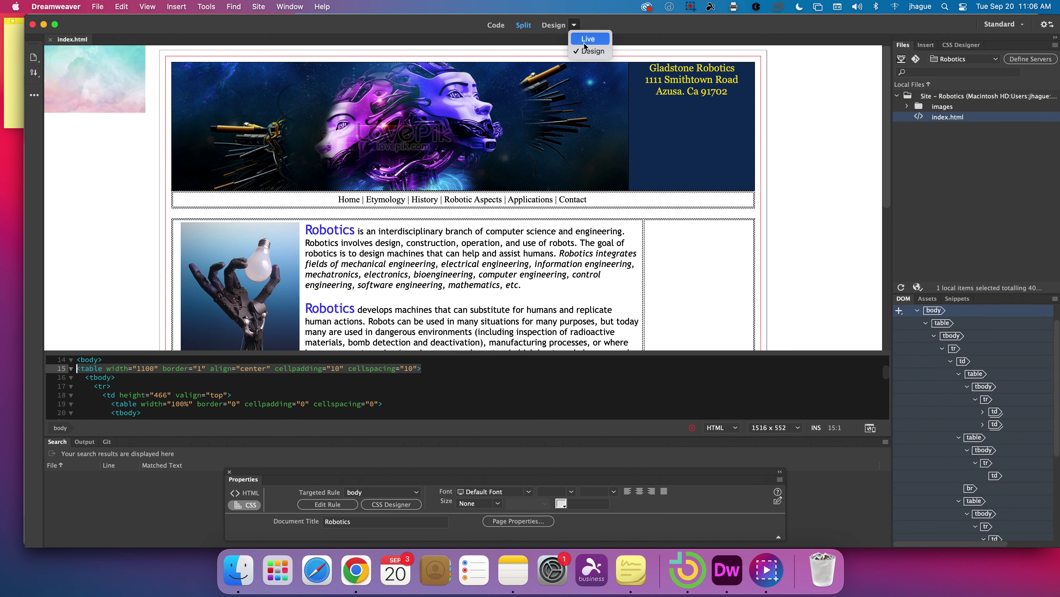
pyautogui.click(573, 25)
pyautogui.click(578, 33)
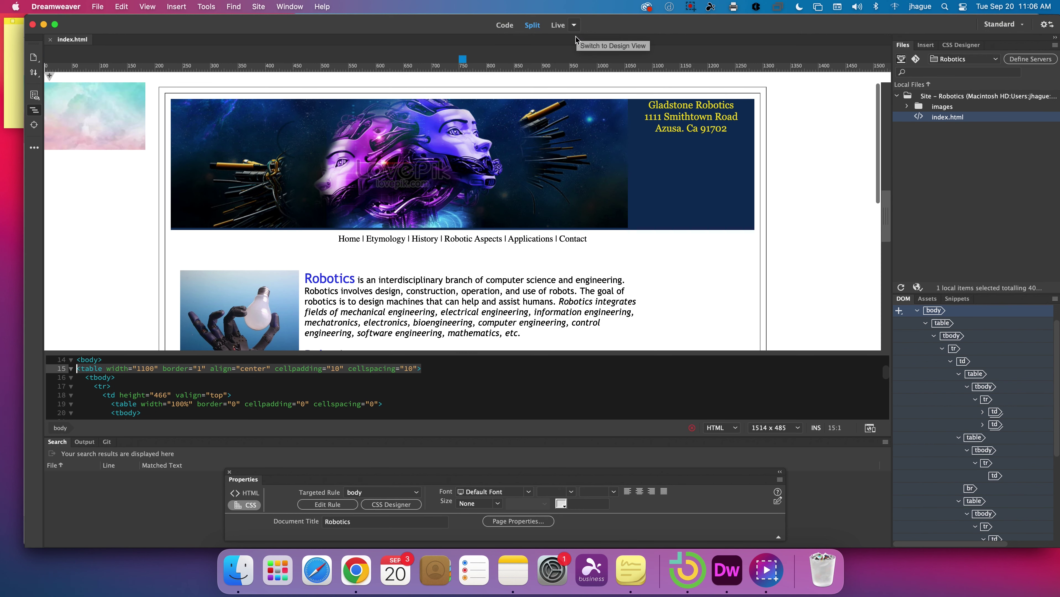
pyautogui.click(574, 26)
pyautogui.click(592, 51)
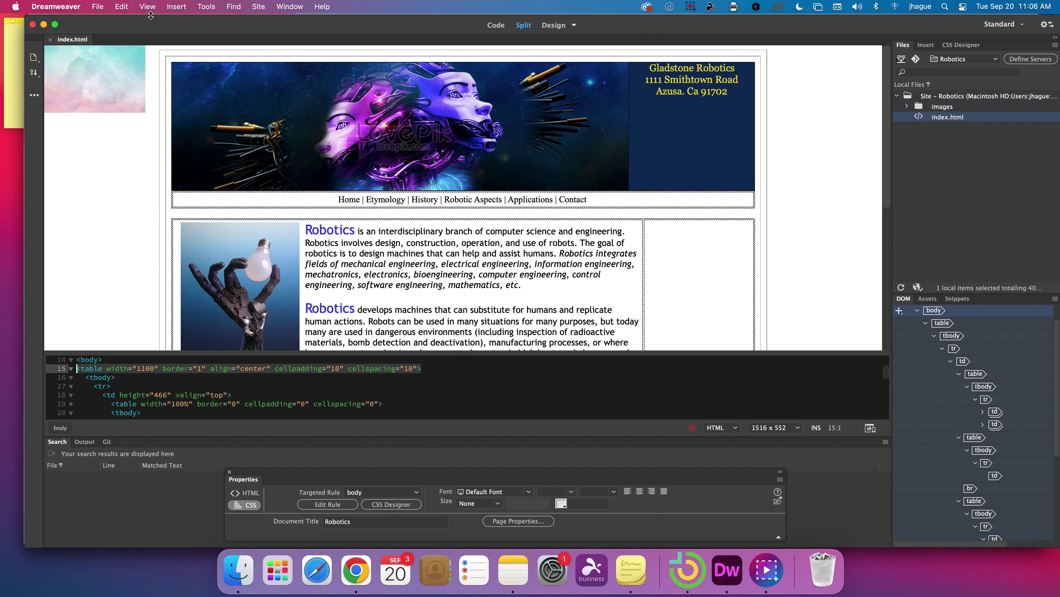
# - Set the page background image's repeat option to repeat in the CSS appearance properties and apply it
pyautogui.click(98, 6)
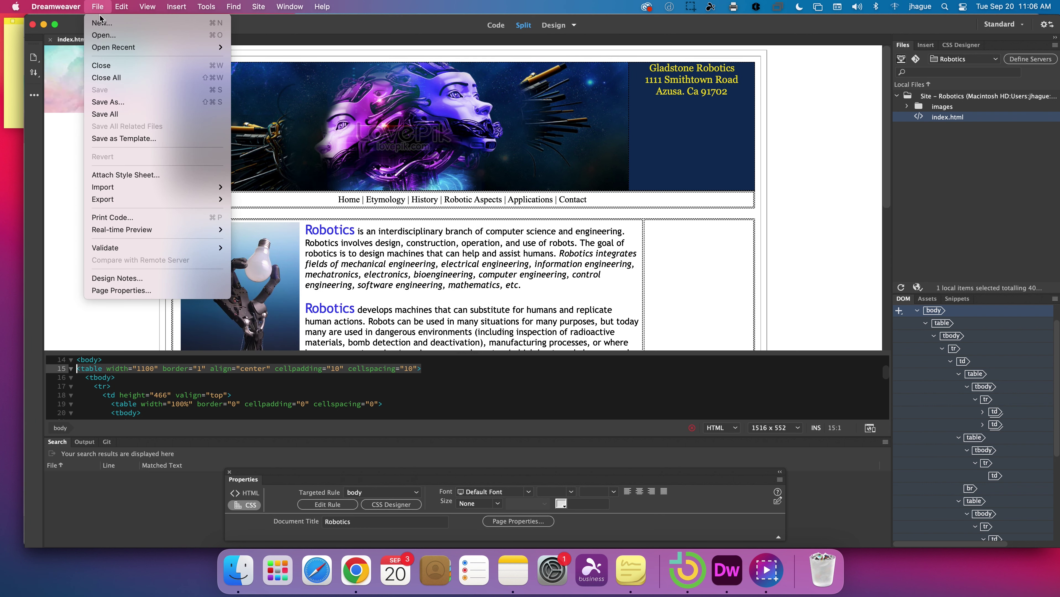
pyautogui.click(135, 292)
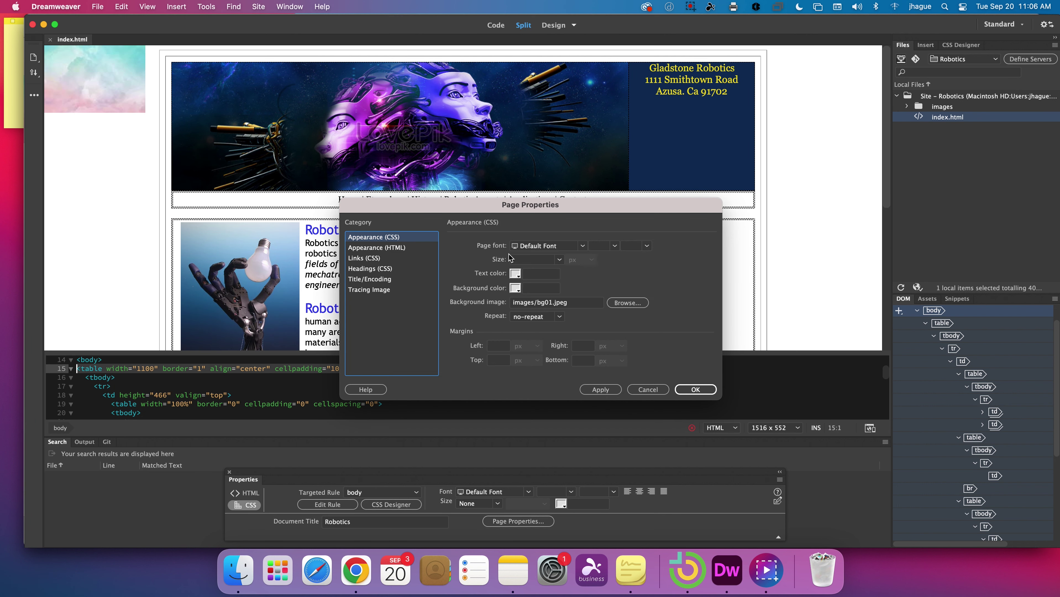
pyautogui.click(556, 316)
pyautogui.click(539, 282)
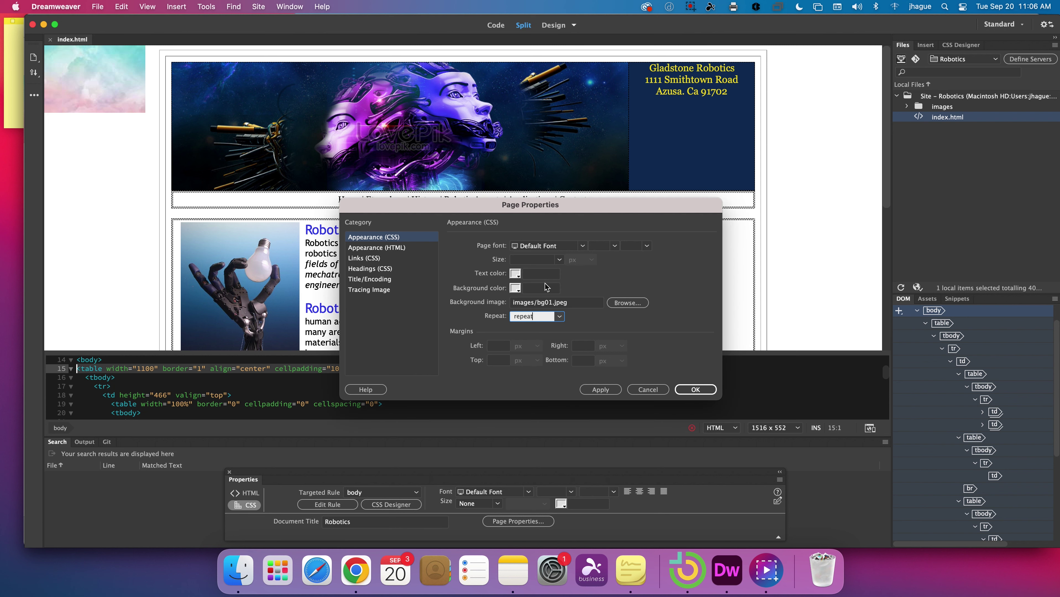
pyautogui.click(694, 389)
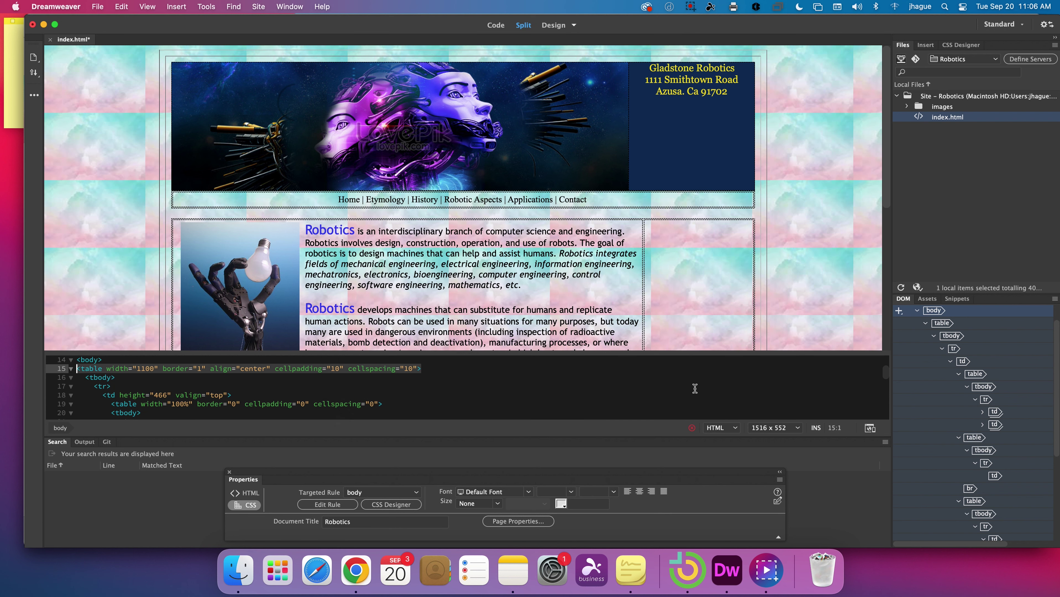
pyautogui.press('super+Tab')
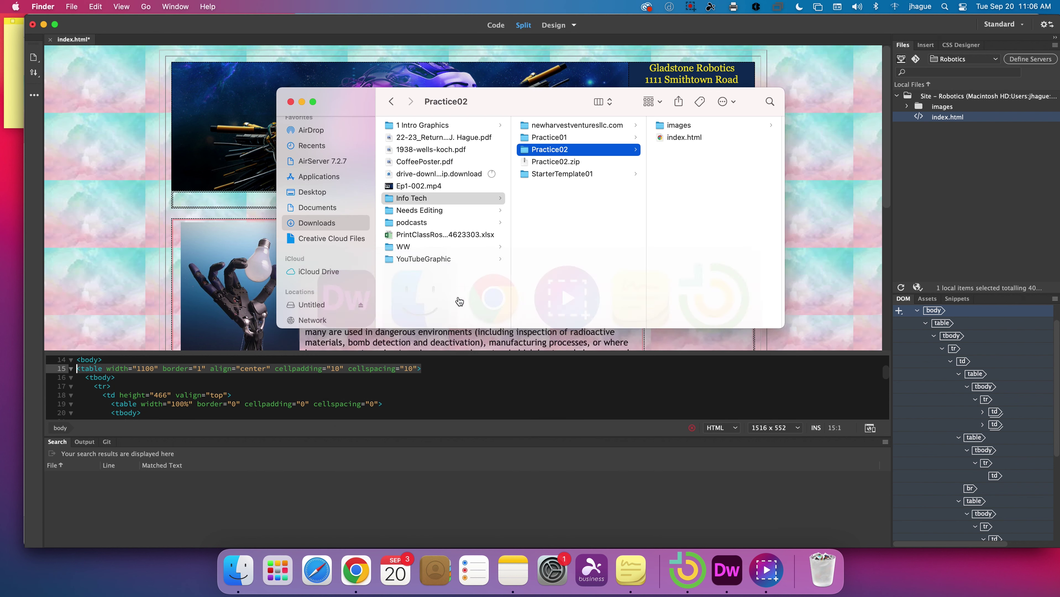
pyautogui.click(489, 411)
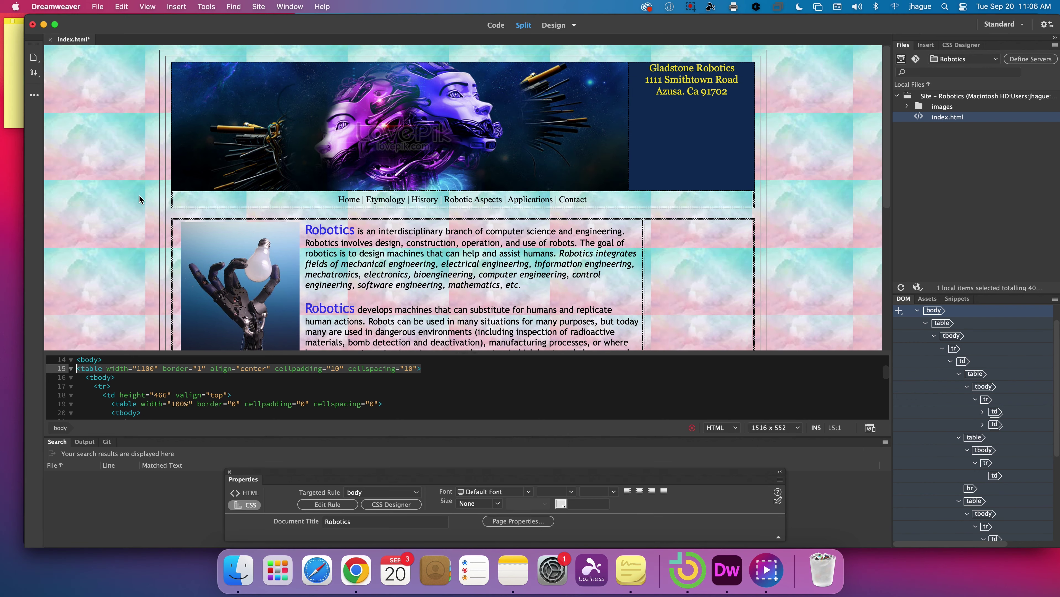
pyautogui.scroll(-1, 151, 218)
pyautogui.scroll(-8, 151, 218)
pyautogui.scroll(8, 150, 219)
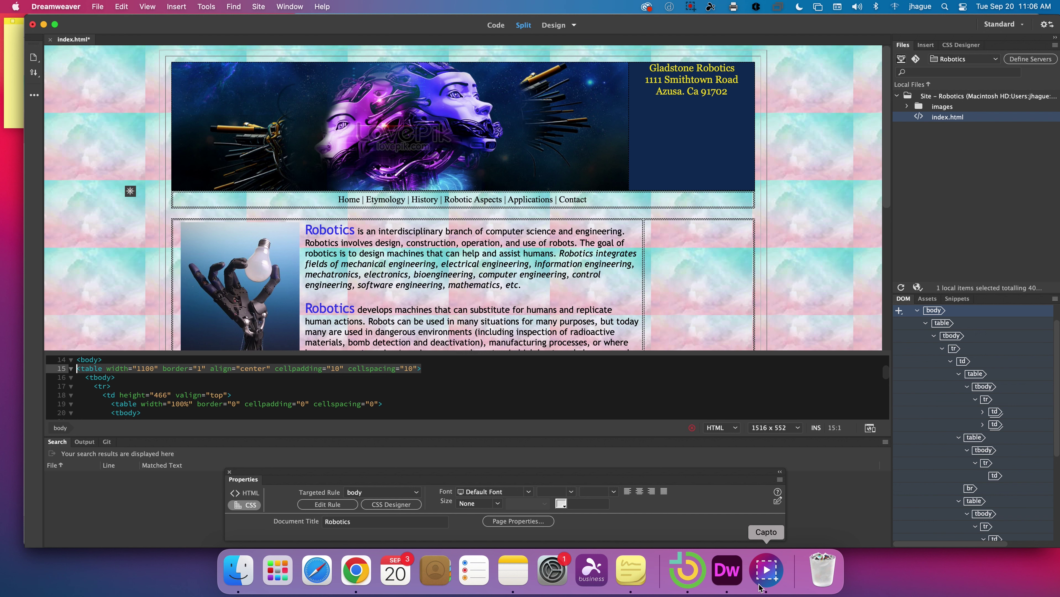
# - Empty the Trash and bring the Practice02 folder window in Finder to the front
pyautogui.rightClick(819, 580)
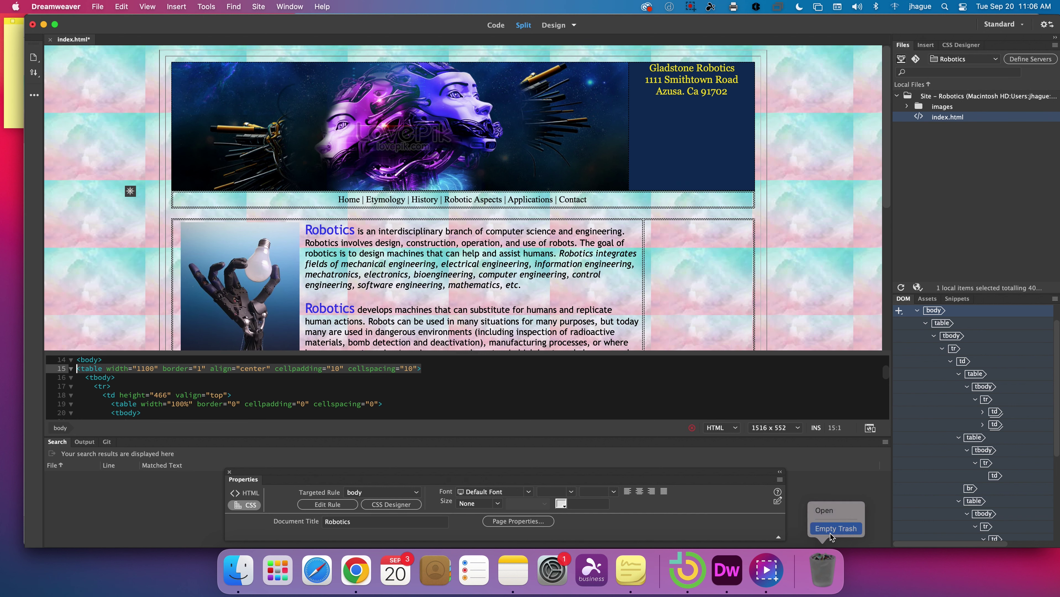
pyautogui.click(822, 525)
pyautogui.click(566, 234)
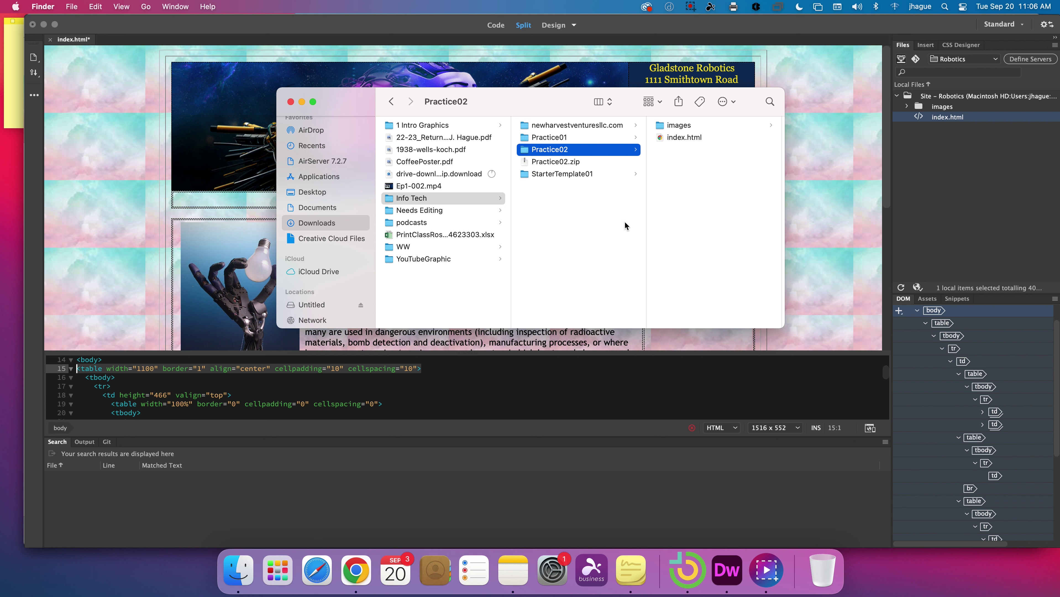
# - Check the details of bg01.jpeg in Practice02's images folder and open it with Adobe Photoshop 2022
pyautogui.click(664, 128)
pyautogui.click(677, 152)
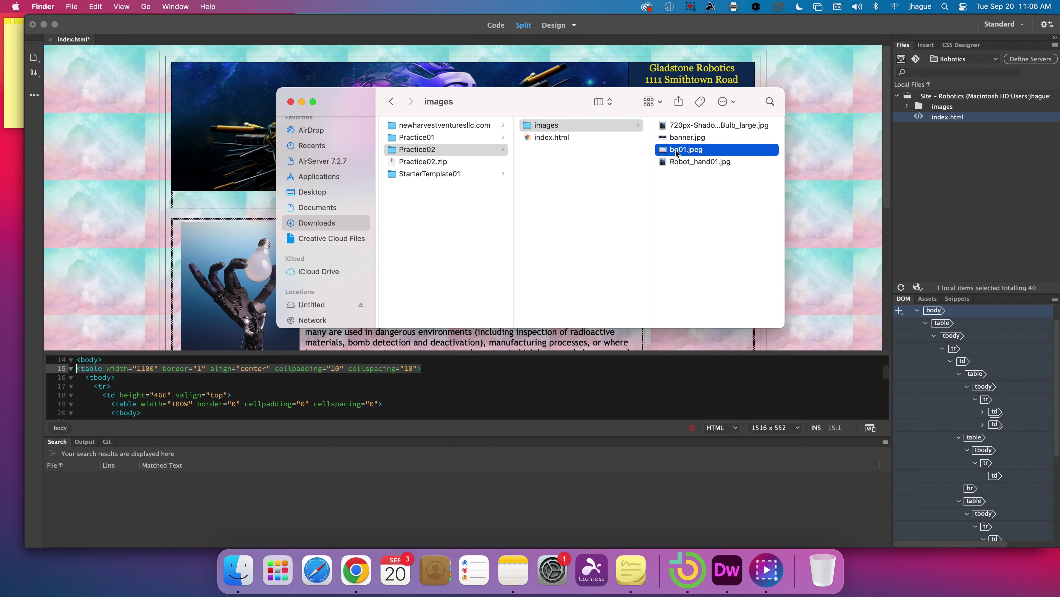
pyautogui.scroll(-2, 748, 276)
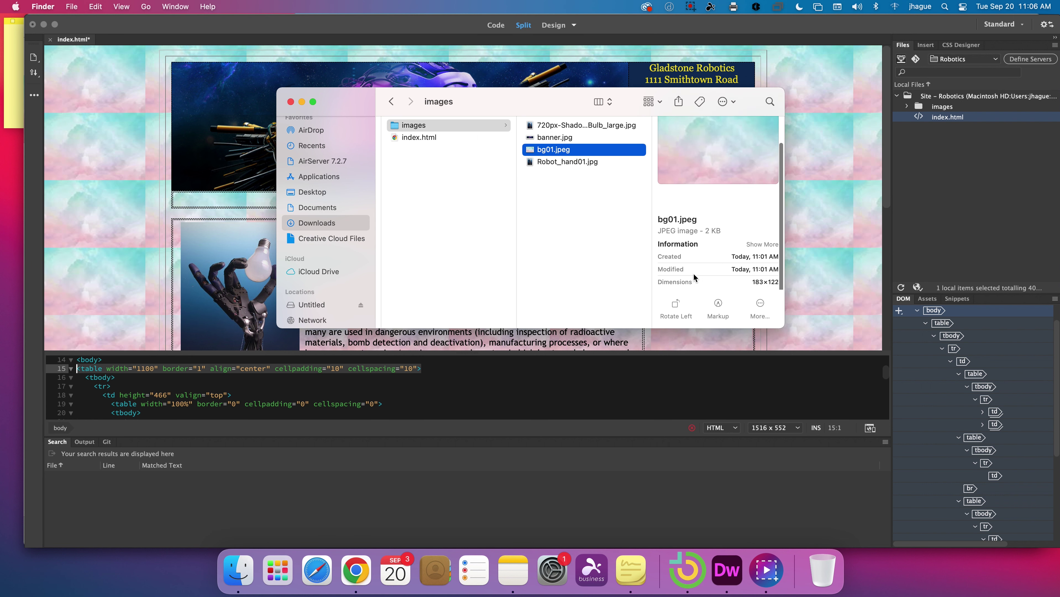
pyautogui.rightClick(562, 152)
pyautogui.moveTo(618, 170)
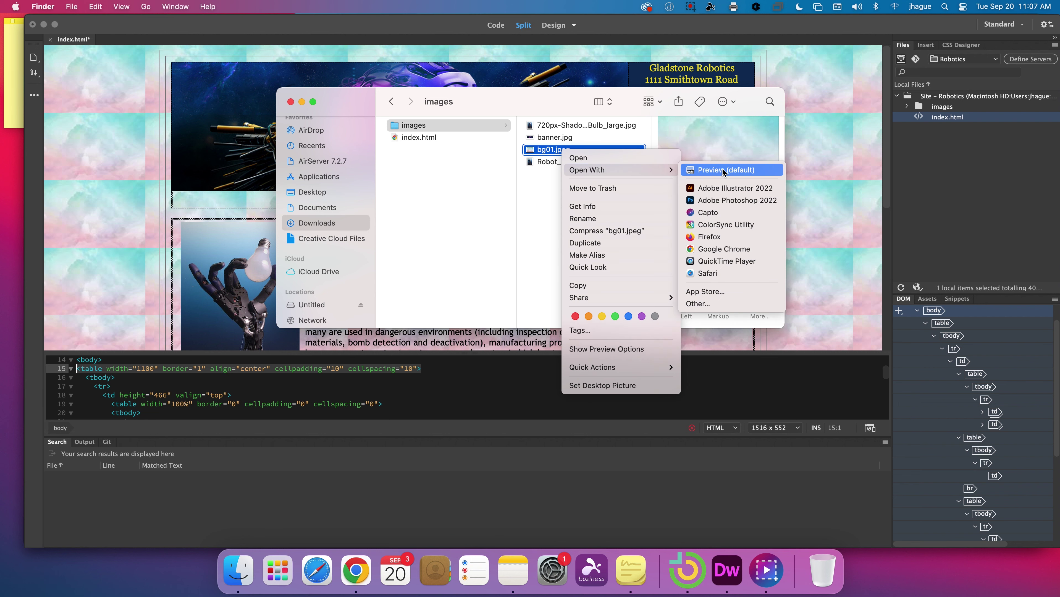
pyautogui.click(727, 201)
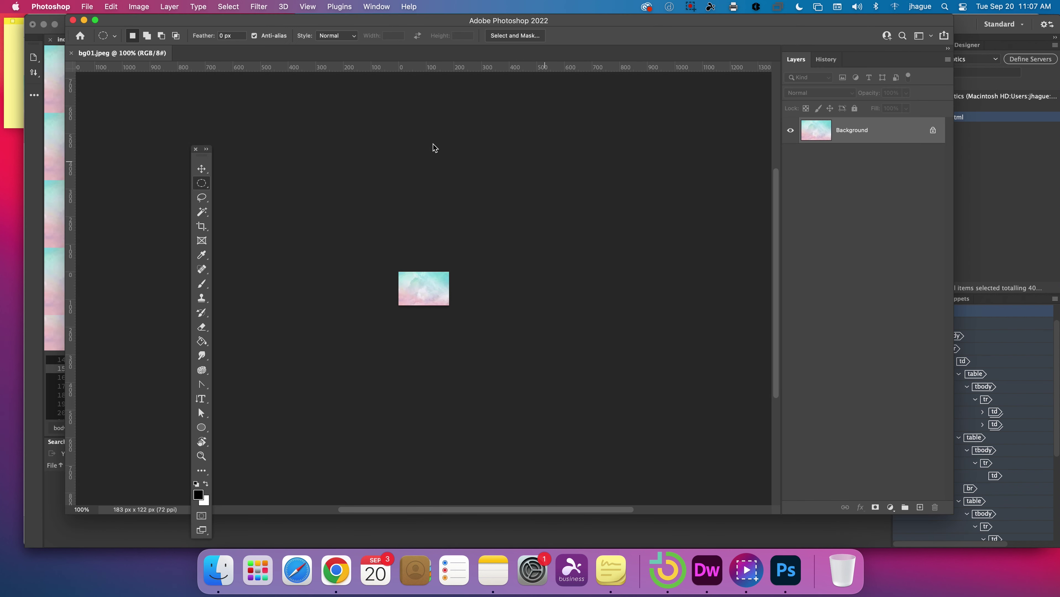
# - Switch to Google Chrome and search Google Images for "high res background image"
pyautogui.press('super+Tab')
pyautogui.press('super+Tab')
pyautogui.press('super+Tab')
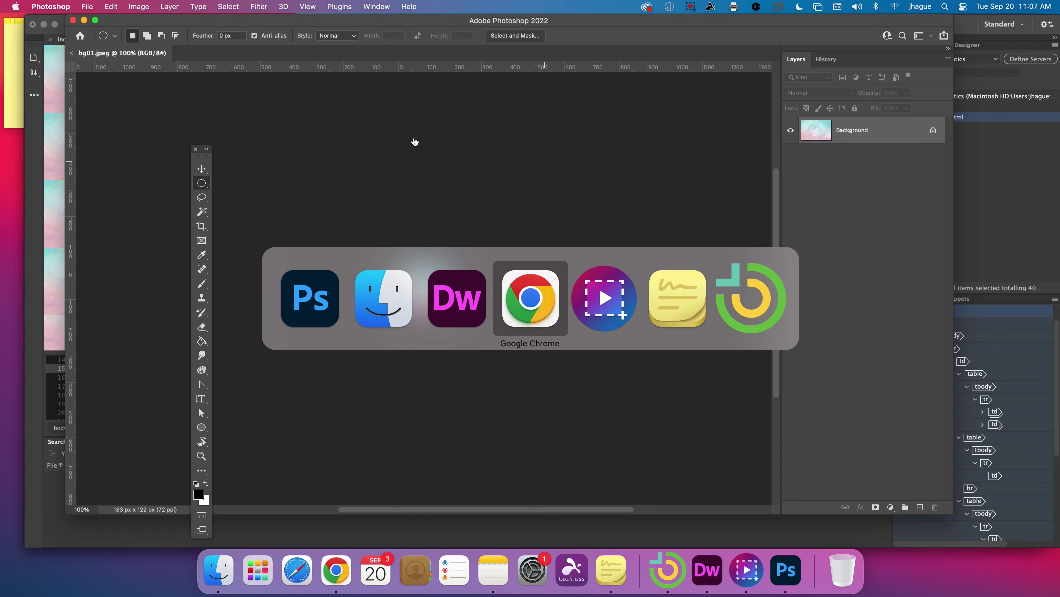
pyautogui.click(528, 27)
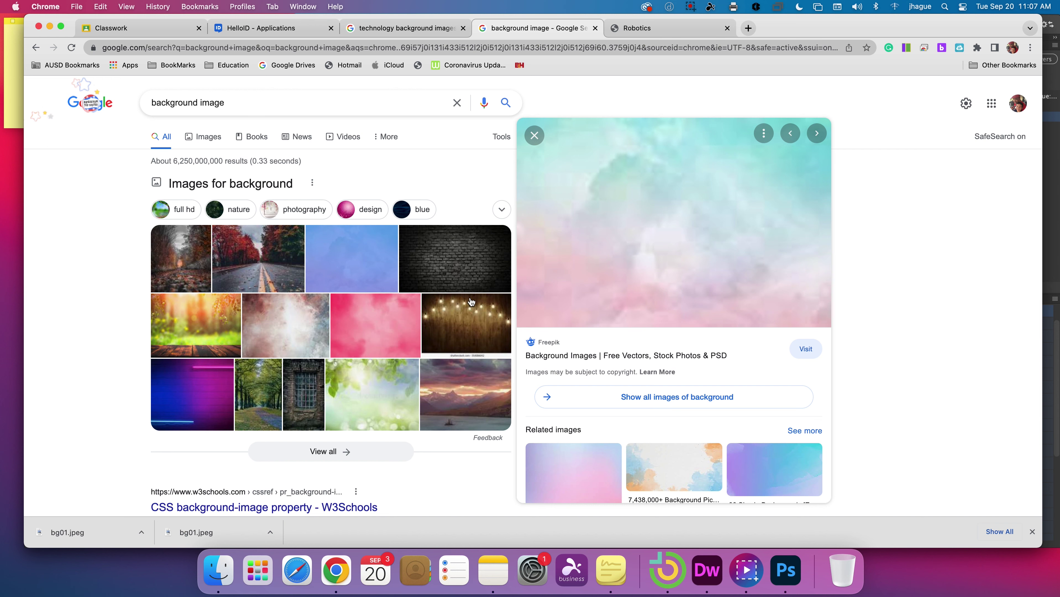
pyautogui.scroll(-6, 480, 301)
pyautogui.scroll(6, 479, 297)
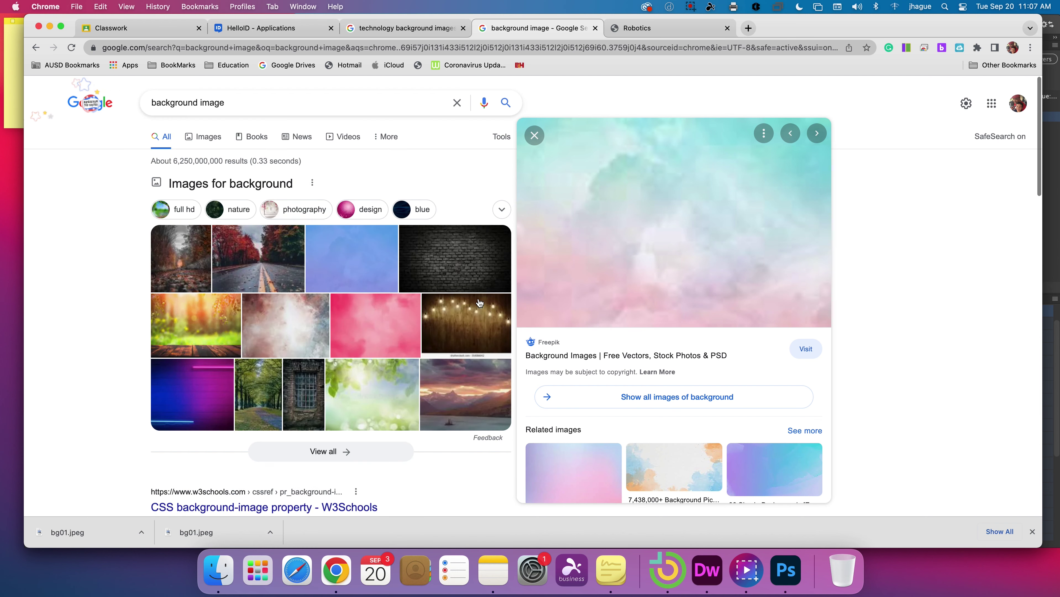
pyautogui.click(147, 103)
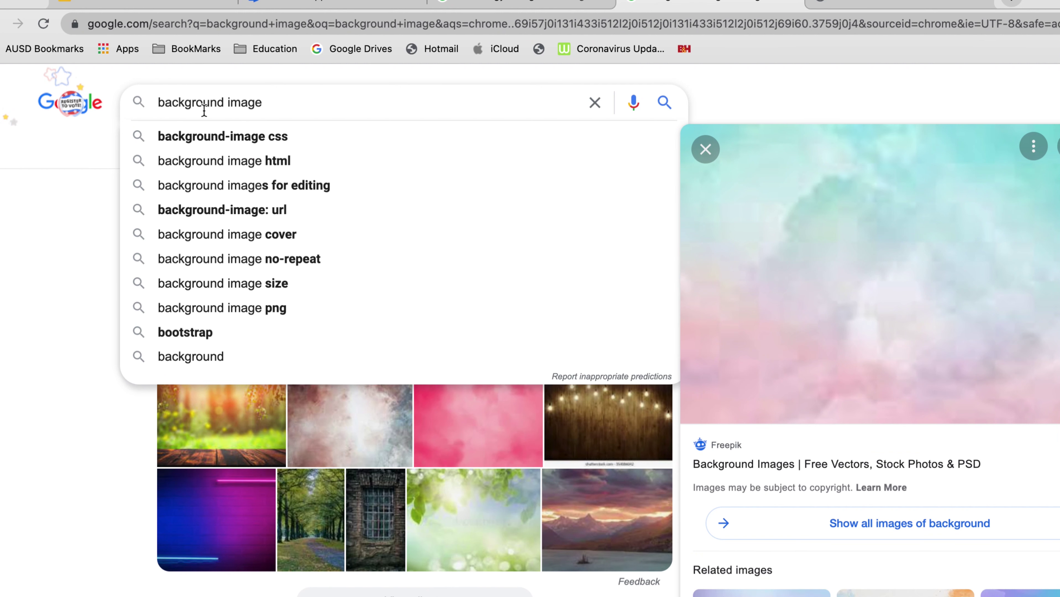
pyautogui.write('high res')
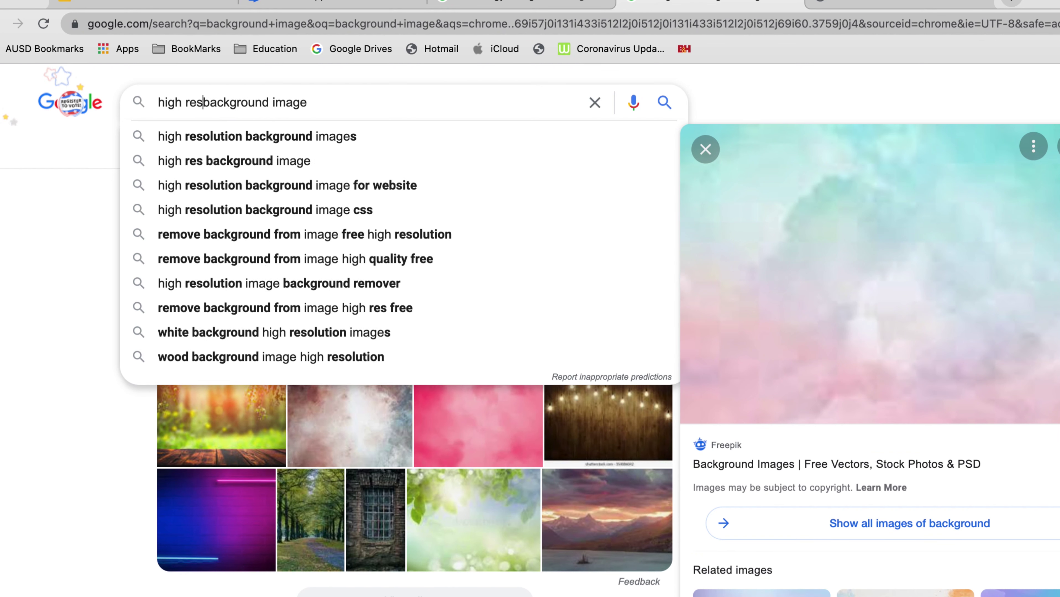
pyautogui.press('Return')
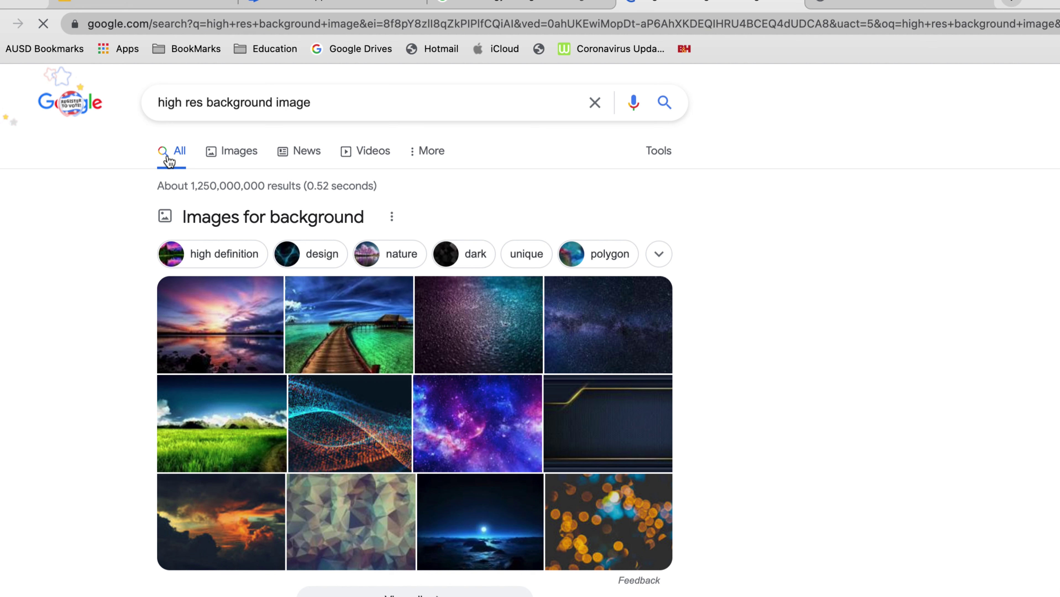
pyautogui.click(230, 150)
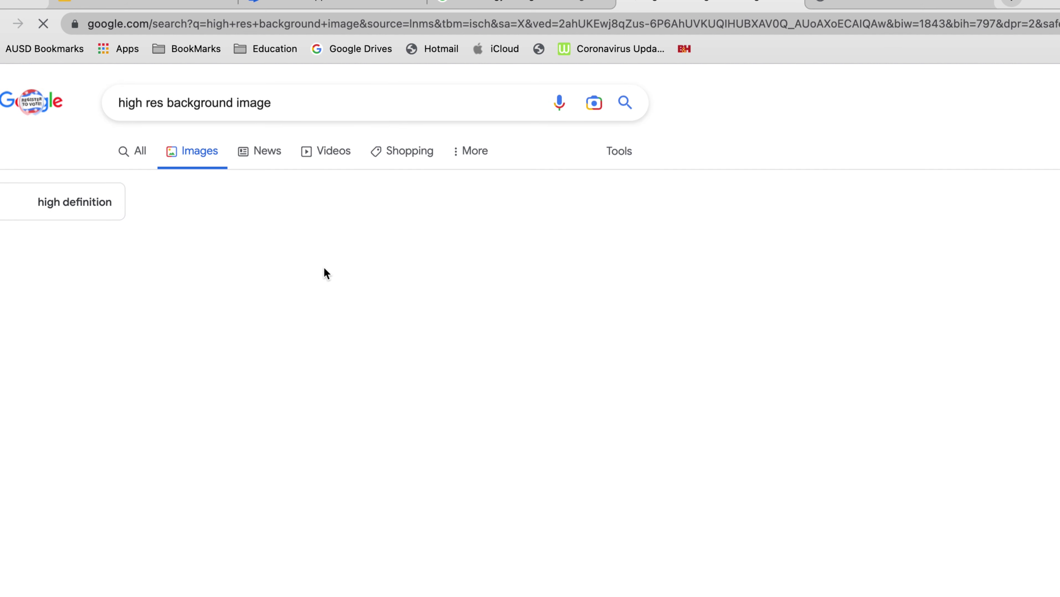
# - Browse the image results and preview the Vintage Gray Backgrounds picture from freecreatives.com with its image options
pyautogui.scroll(-1, 459, 318)
pyautogui.scroll(-10, 459, 318)
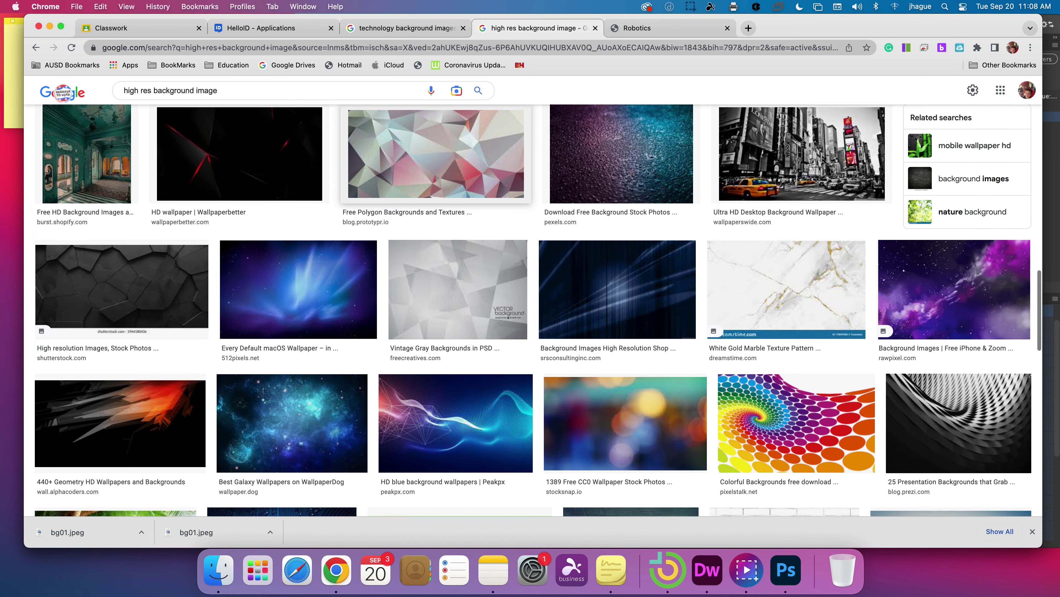
pyautogui.scroll(-5, 459, 292)
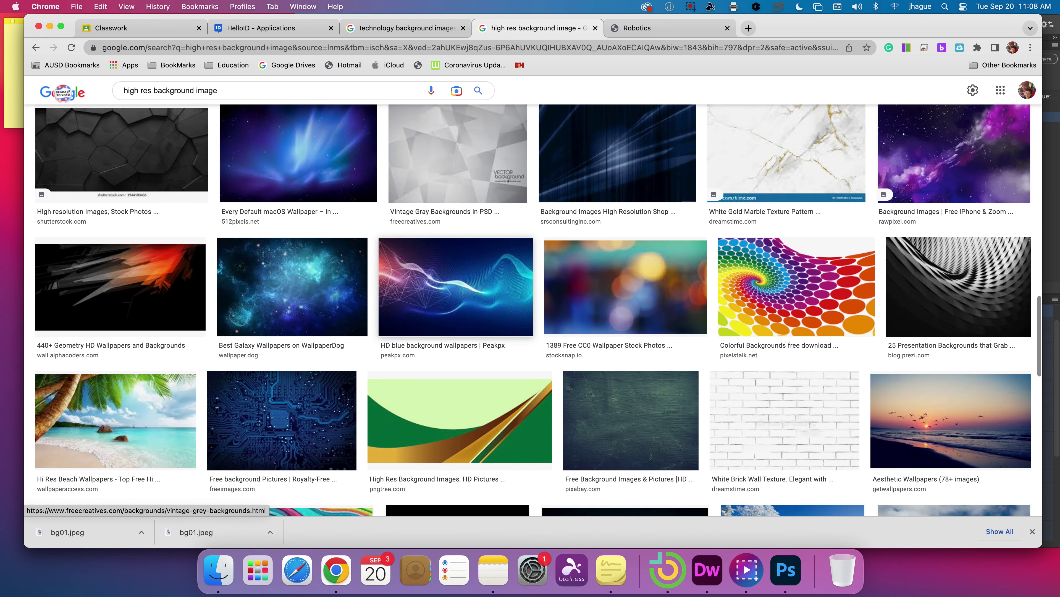
pyautogui.click(457, 153)
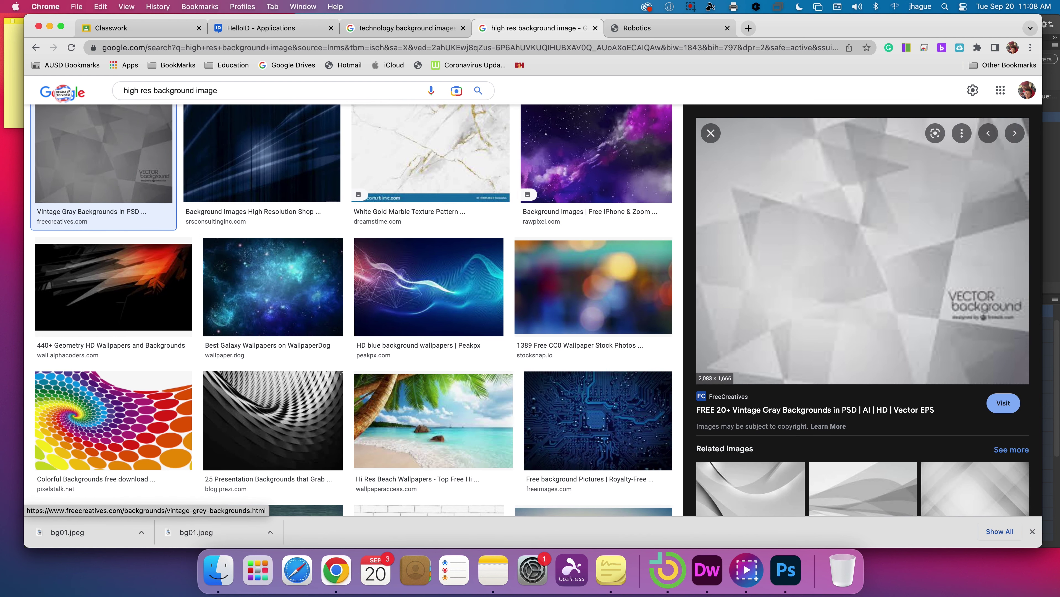
pyautogui.rightClick(815, 251)
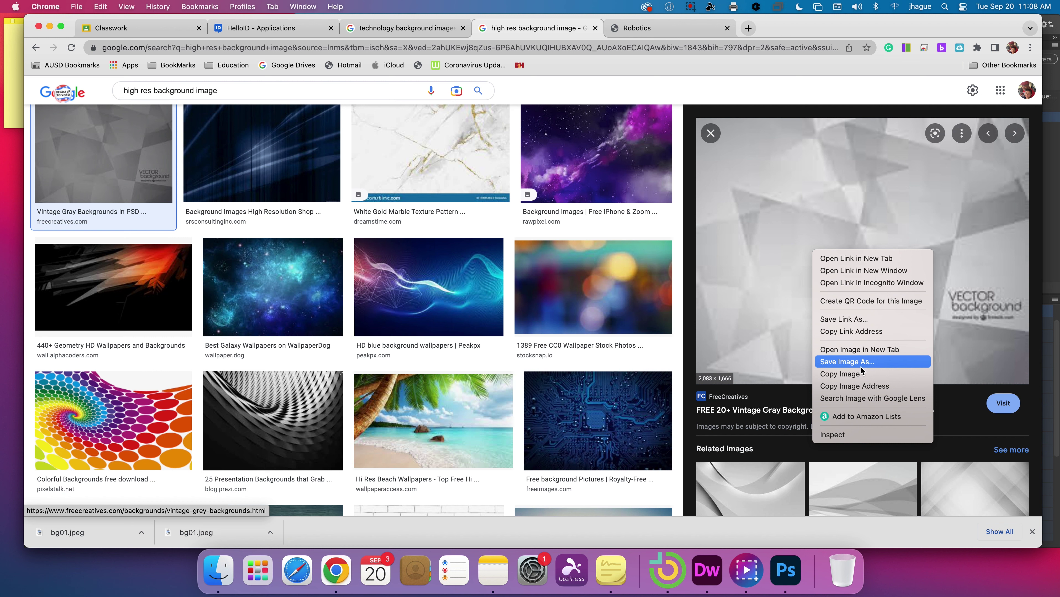
pyautogui.click(860, 349)
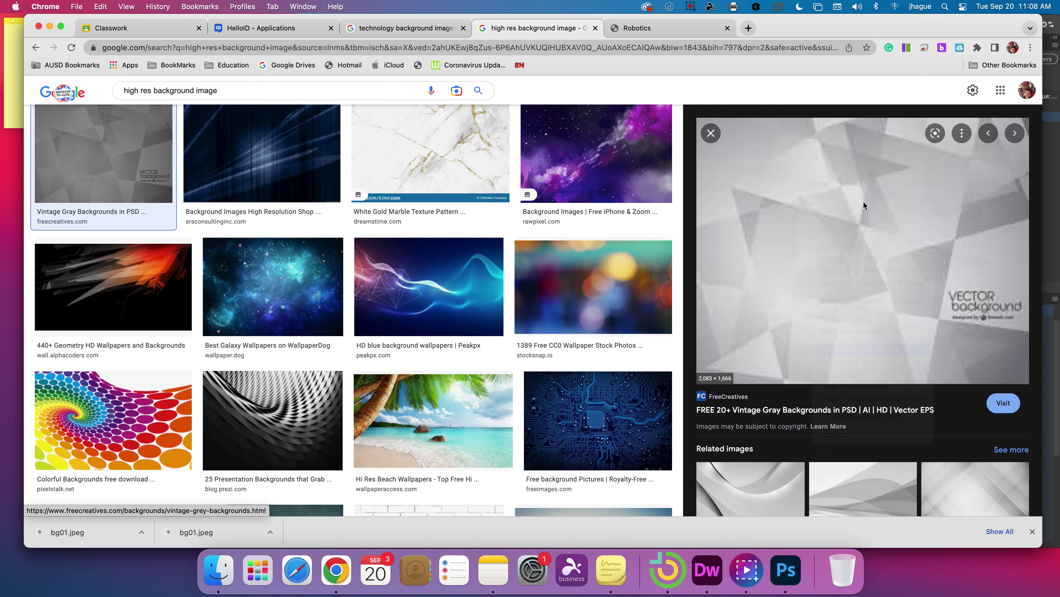
pyautogui.click(727, 28)
# - Browse further through the image results and preview the White Gold Marble Texture Pattern picture from dreamstime.com
pyautogui.scroll(-5, 469, 285)
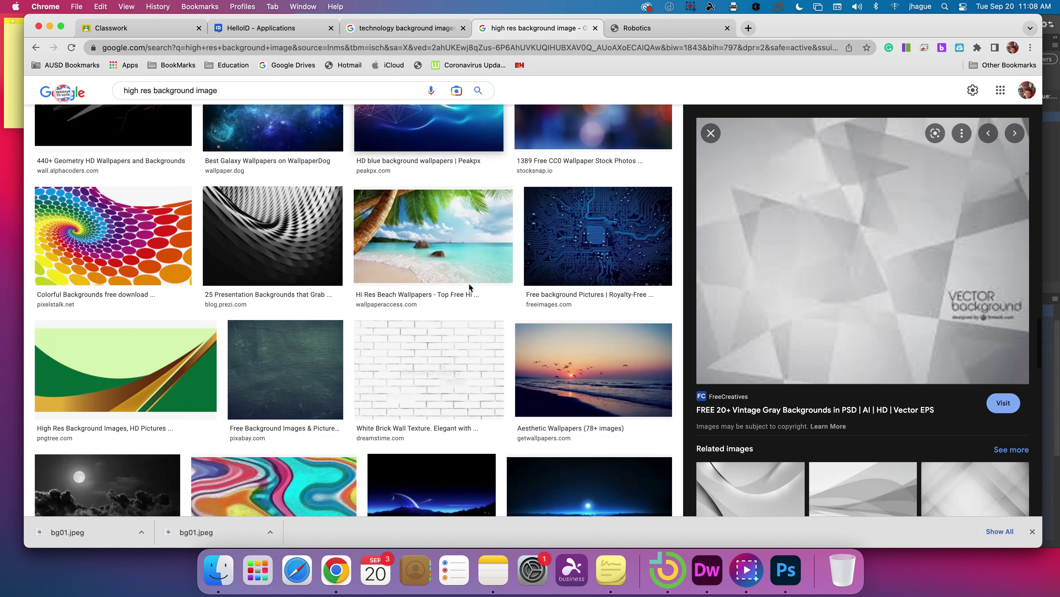
pyautogui.scroll(-10, 469, 285)
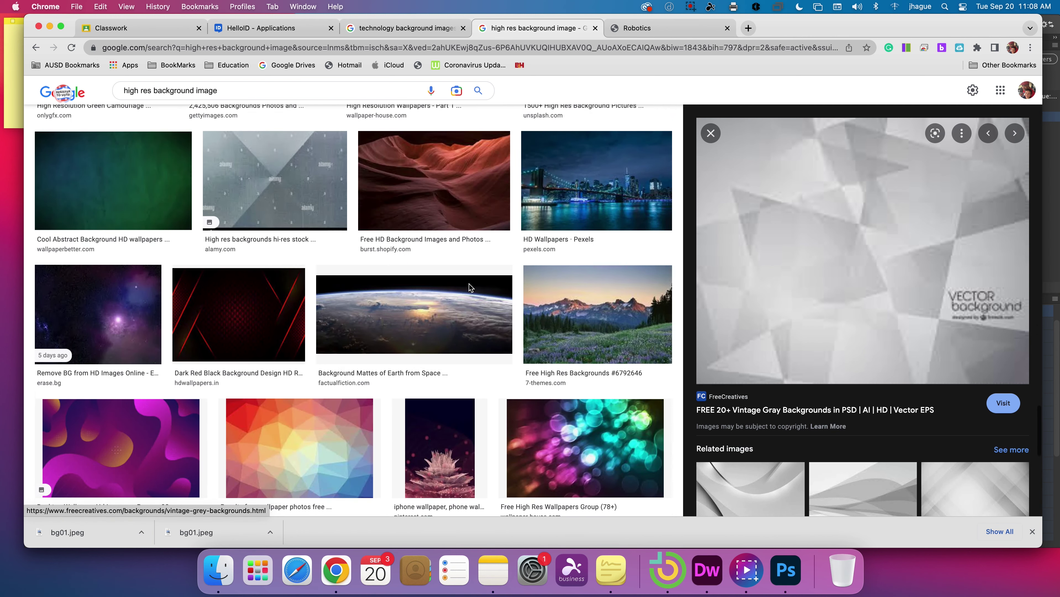
pyautogui.scroll(-10, 469, 284)
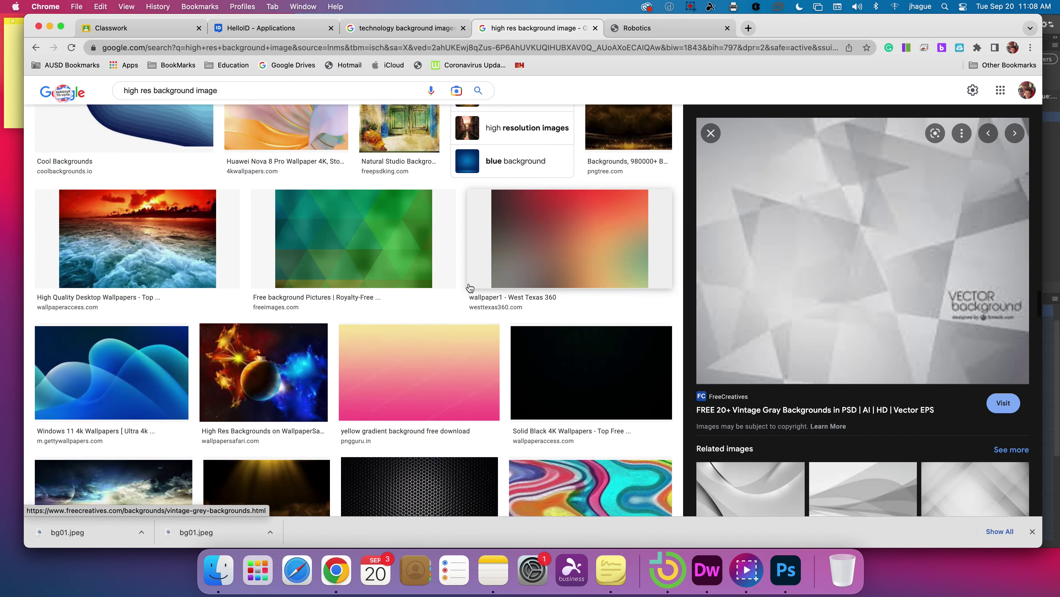
pyautogui.scroll(-7, 469, 287)
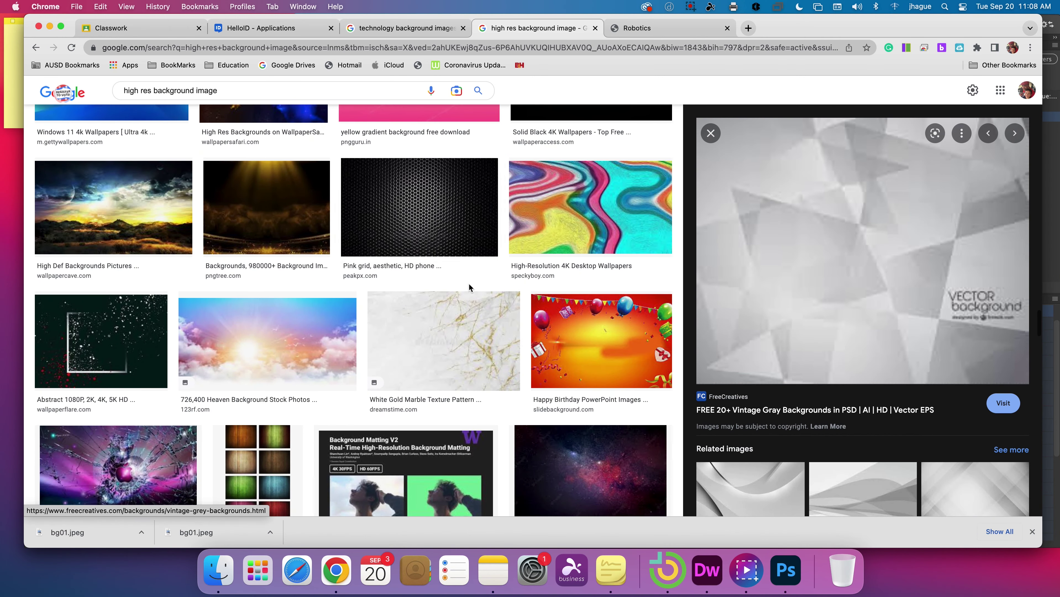
pyautogui.click(440, 324)
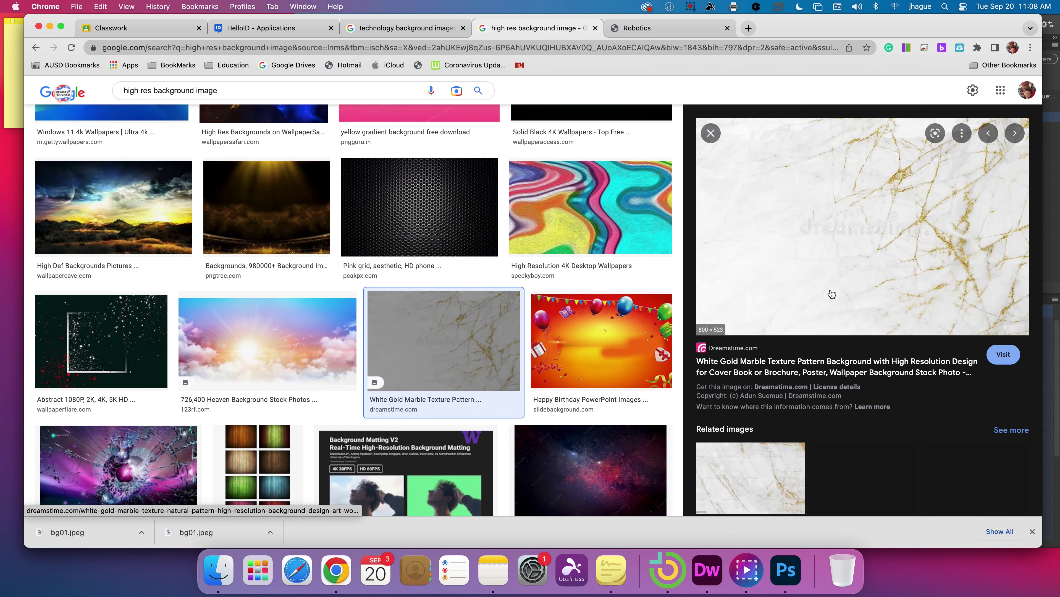
# - Switch back to Dreamweaver and undo the last change to the page background's repeat option
pyautogui.press('super+Tab')
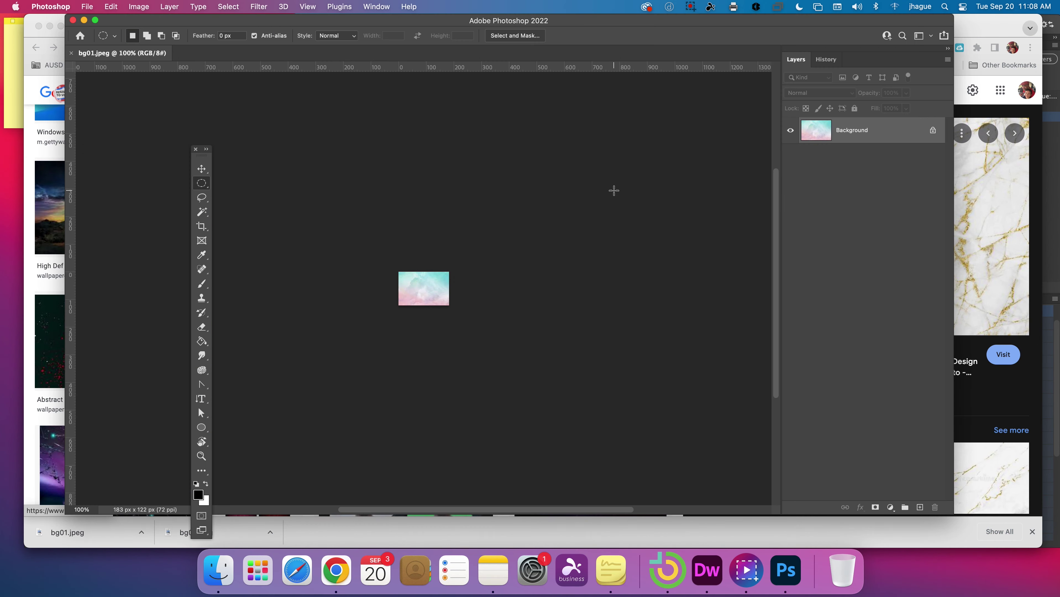
pyautogui.press('super+Tab')
pyautogui.press('super+Tab')
pyautogui.press('super+Tab')
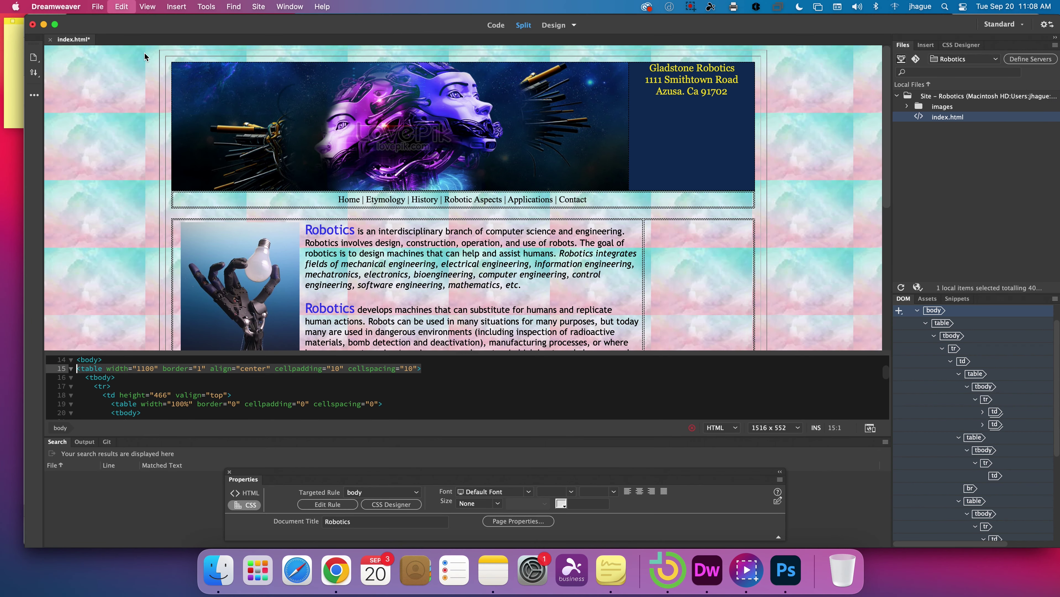
pyautogui.press('super+s')
# - Open the page's CSS appearance properties and look at the background color picker without choosing a color
pyautogui.click(97, 6)
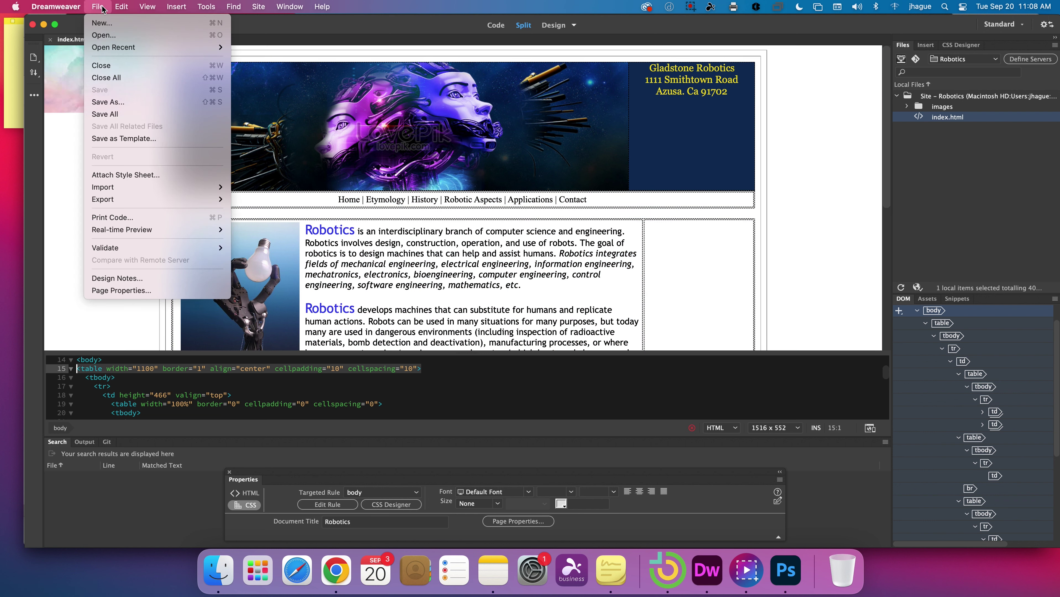
pyautogui.click(634, 322)
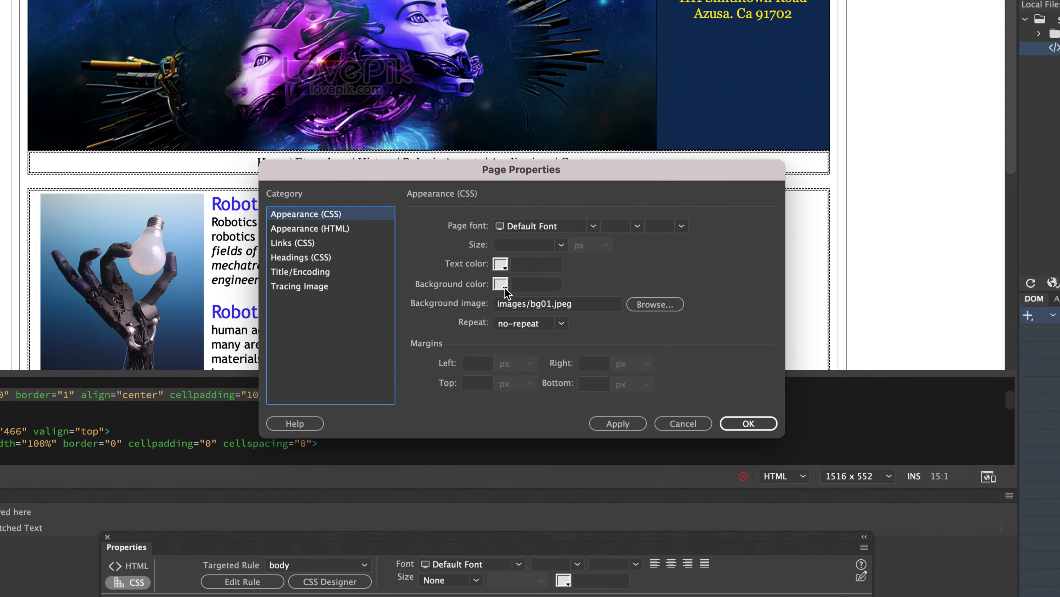
pyautogui.click(515, 288)
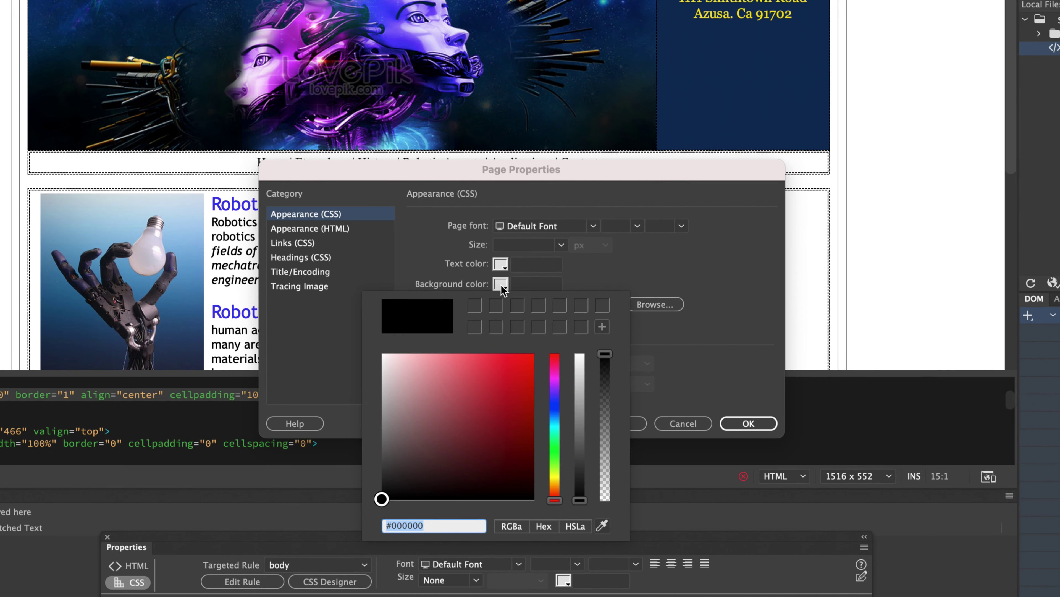
pyautogui.click(501, 288)
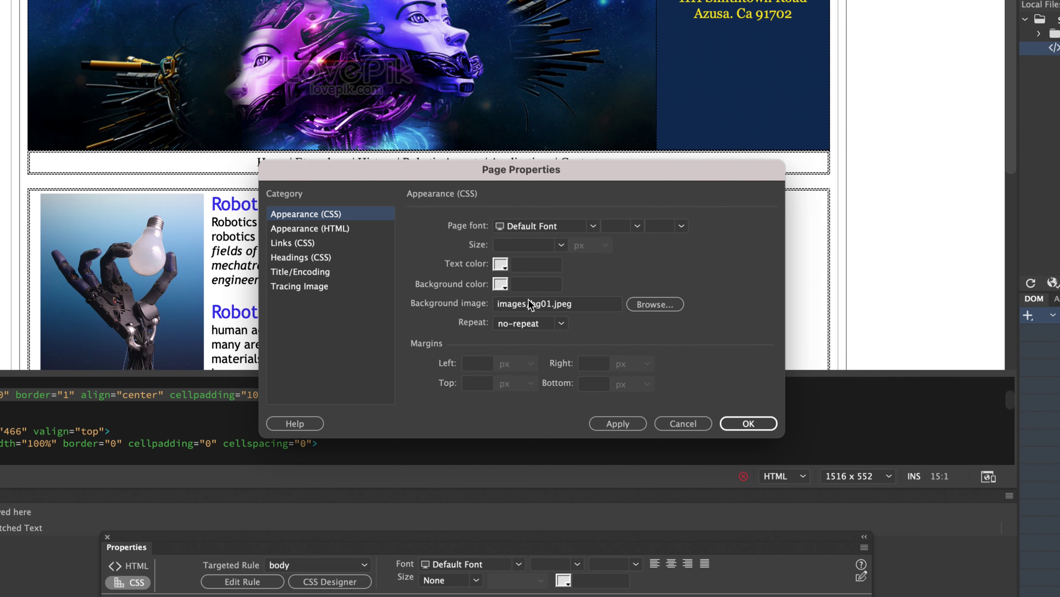
# - Switch to Photoshop, close the bg01.jpeg document and return to Dreamweaver
pyautogui.press('super+Tab')
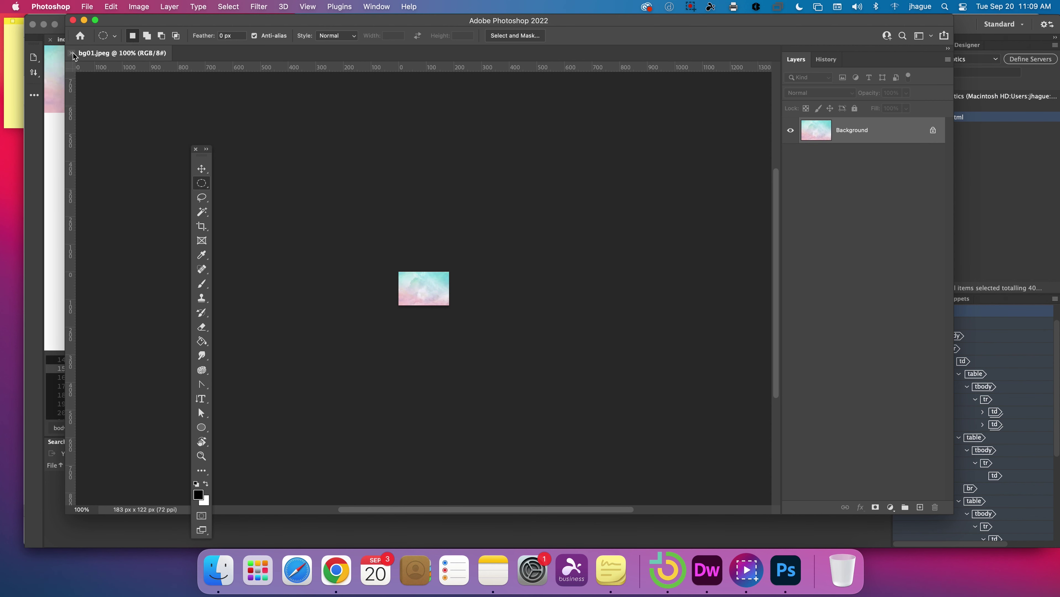
pyautogui.press('super+w')
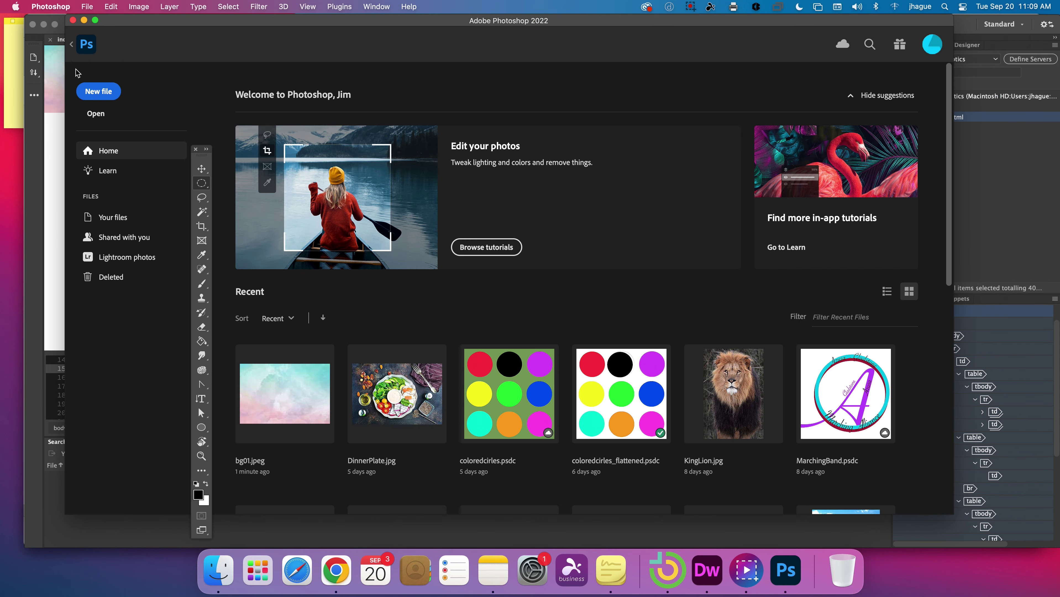
pyautogui.press('super+Tab')
pyautogui.press('super+Tab')
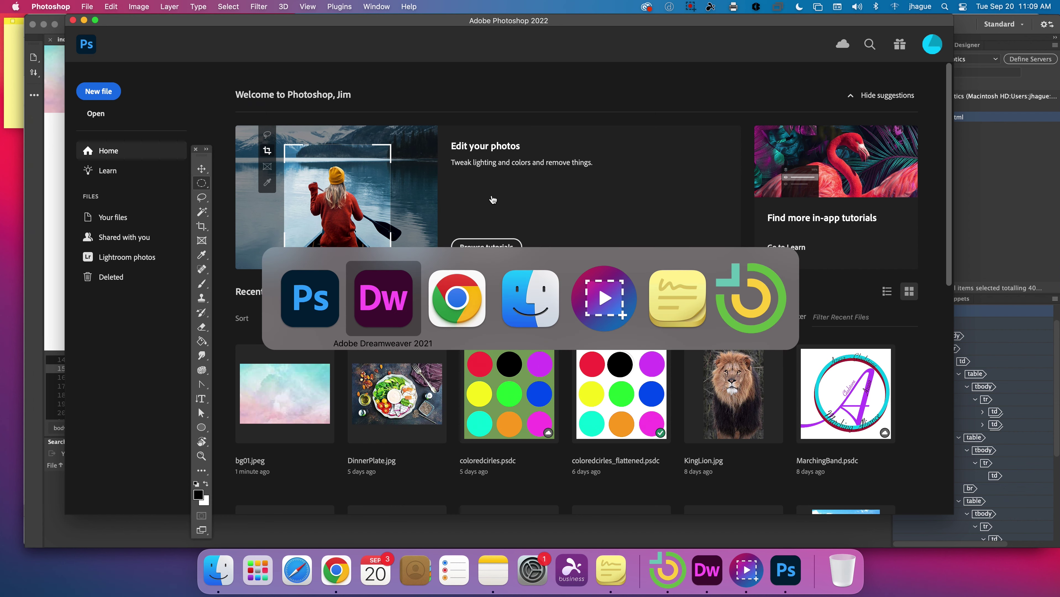
# - Switch to Chrome, search Google Images for "high res white background image" and preview the freepik.com picture with the diagonal check pattern
pyautogui.scroll(-15, 393, 219)
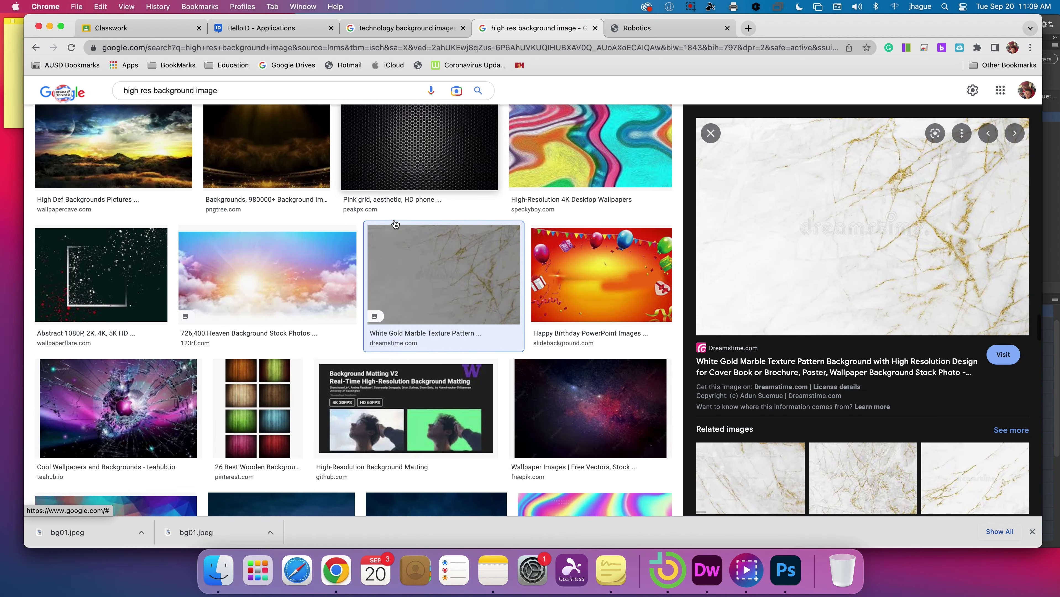
pyautogui.scroll(3, 394, 224)
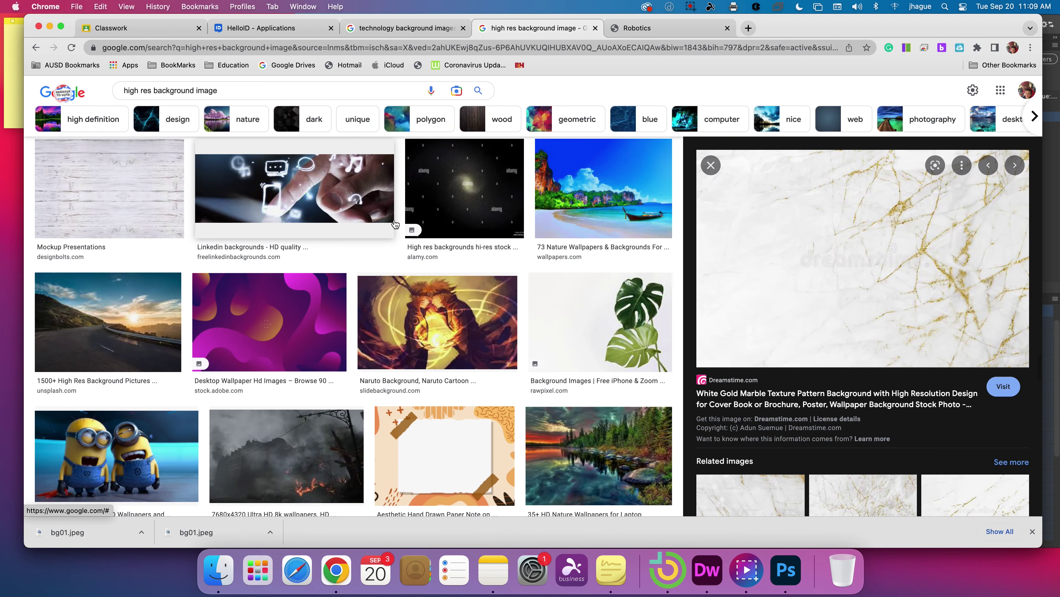
pyautogui.scroll(-15, 395, 224)
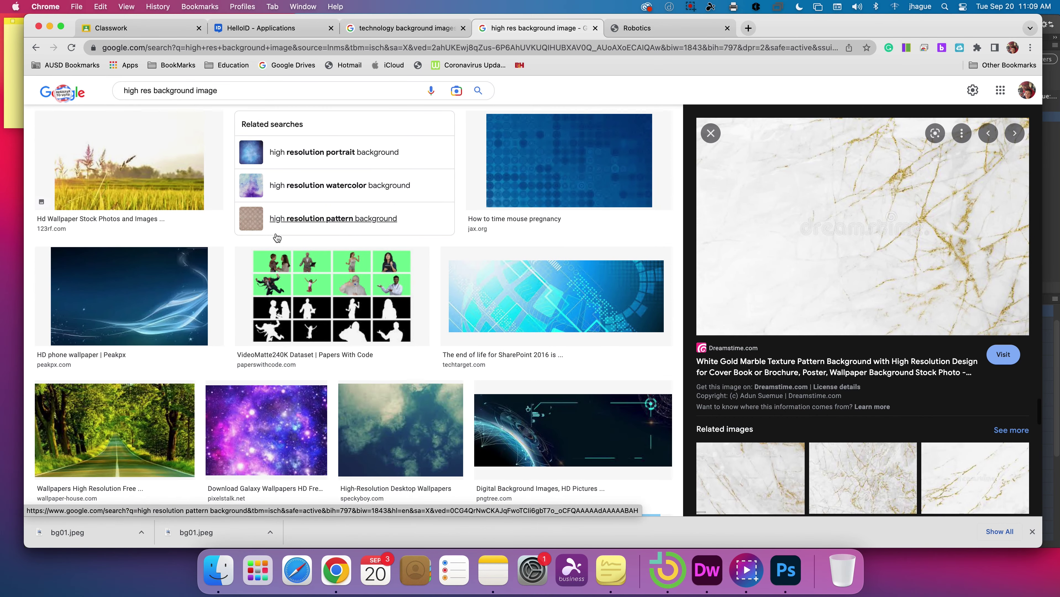
pyautogui.scroll(10, 230, 279)
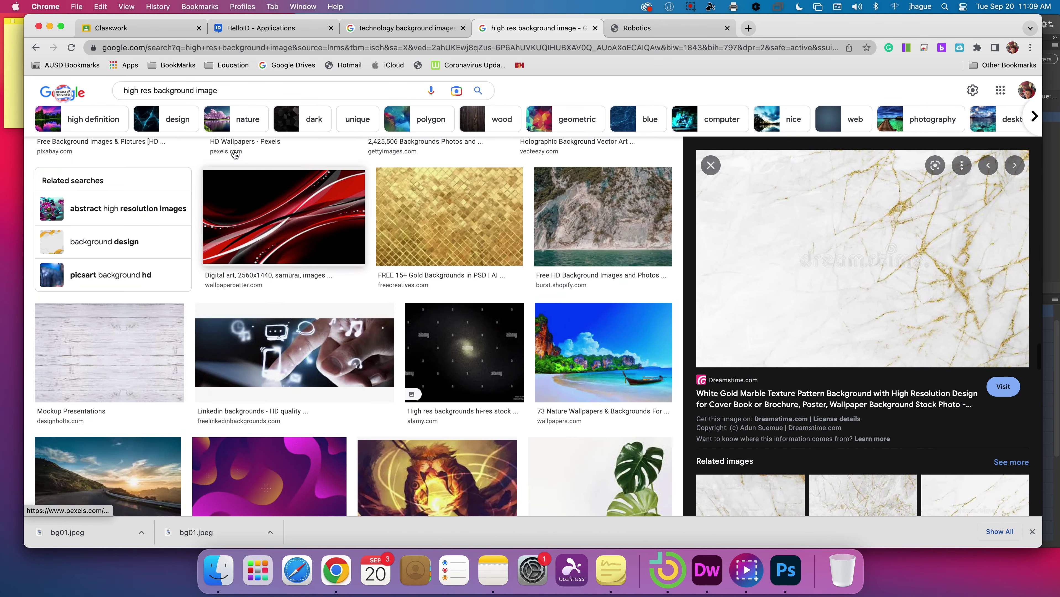
pyautogui.scroll(1, 236, 155)
pyautogui.click(155, 90)
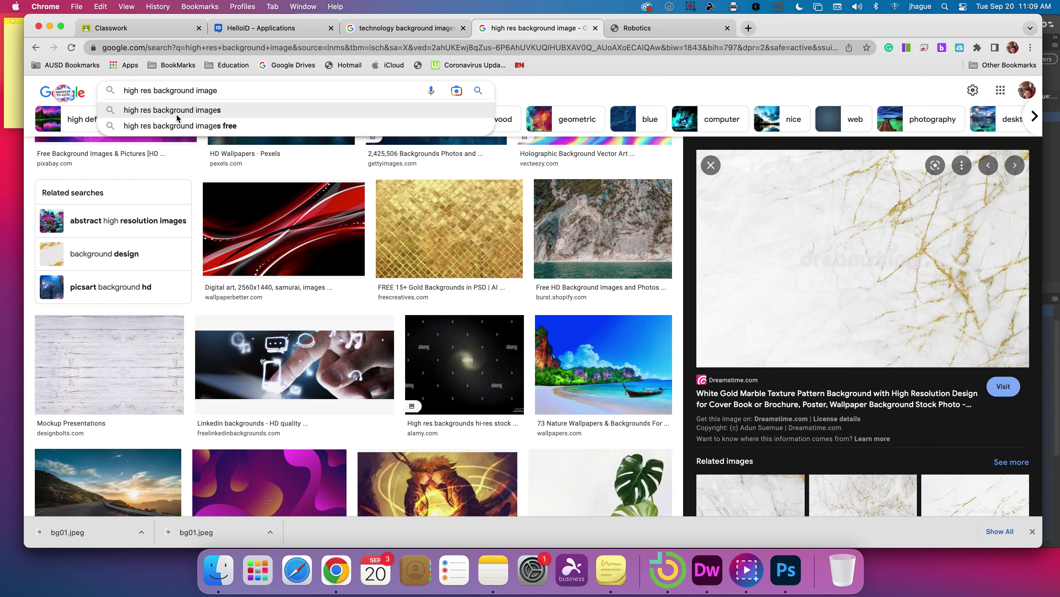
pyautogui.write('white')
pyautogui.press('Return')
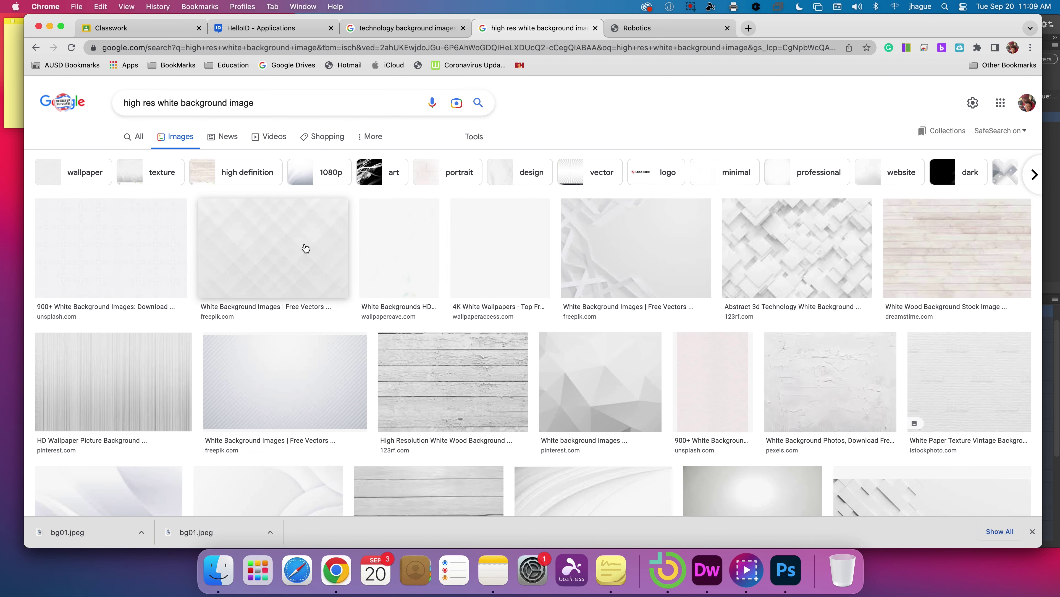
pyautogui.click(318, 252)
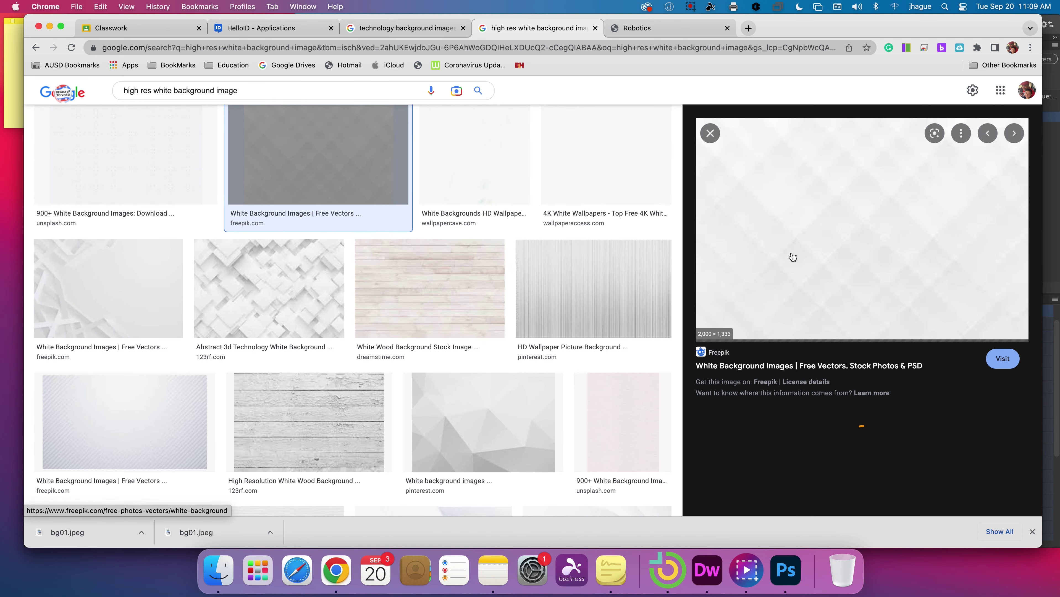
pyautogui.scroll(3, 771, 259)
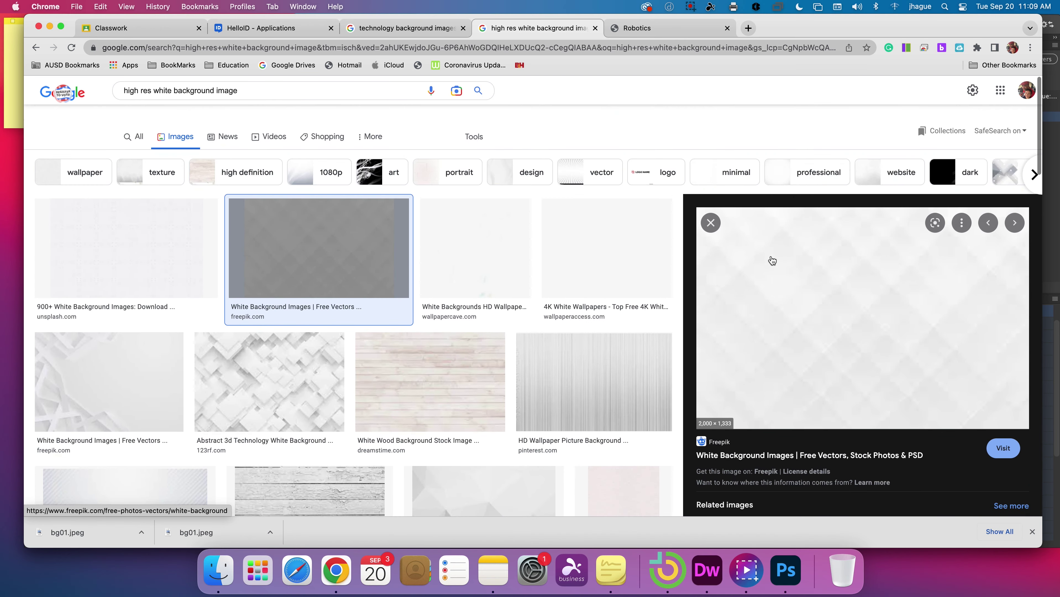
# - Filter the image results by Creative Commons licenses, and return to the unfiltered results
pyautogui.click(362, 137)
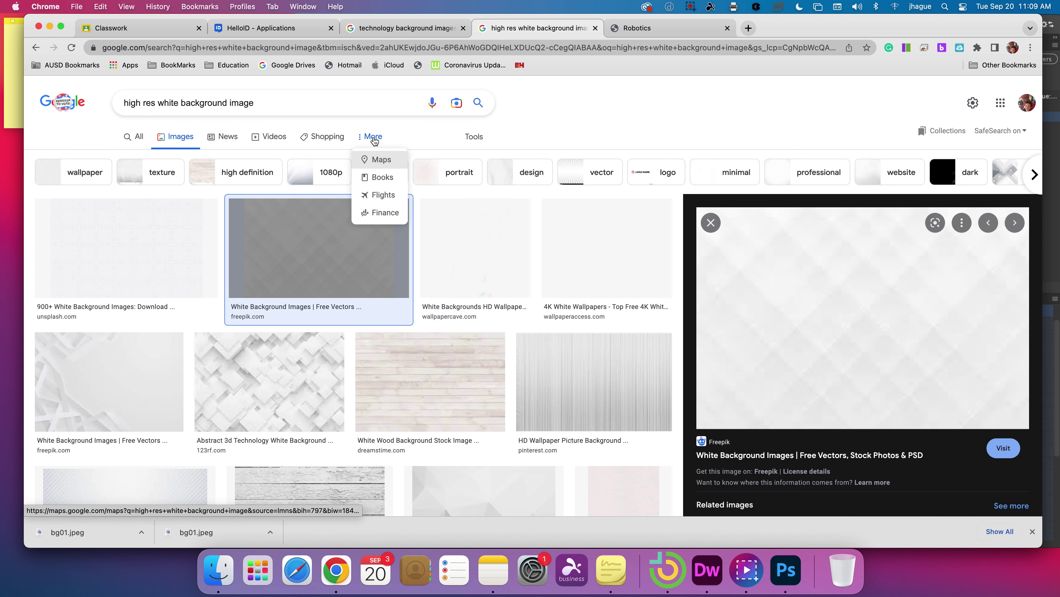
pyautogui.click(362, 139)
pyautogui.click(362, 139)
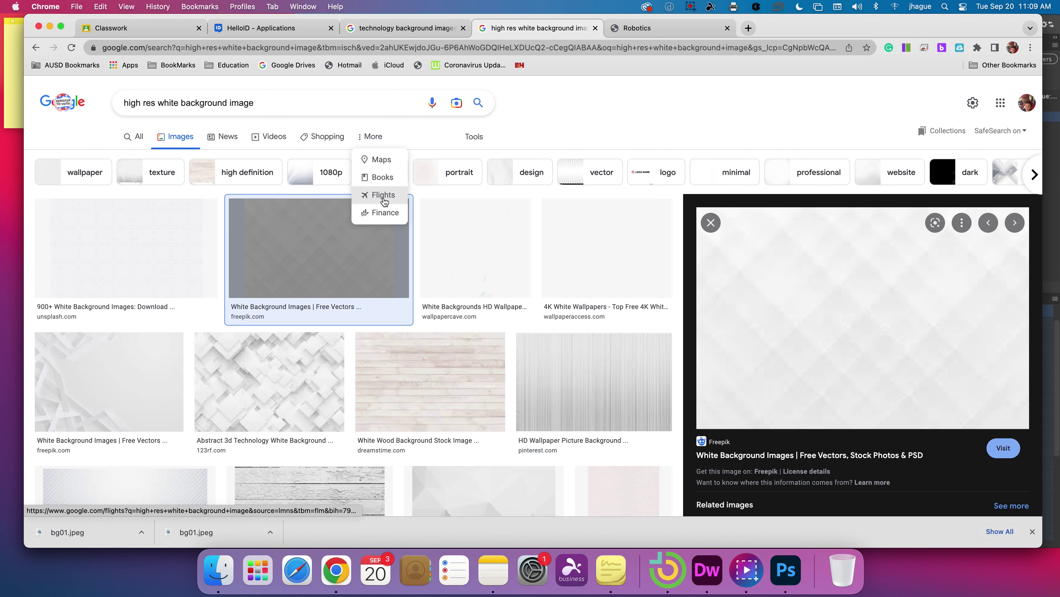
pyautogui.click(474, 137)
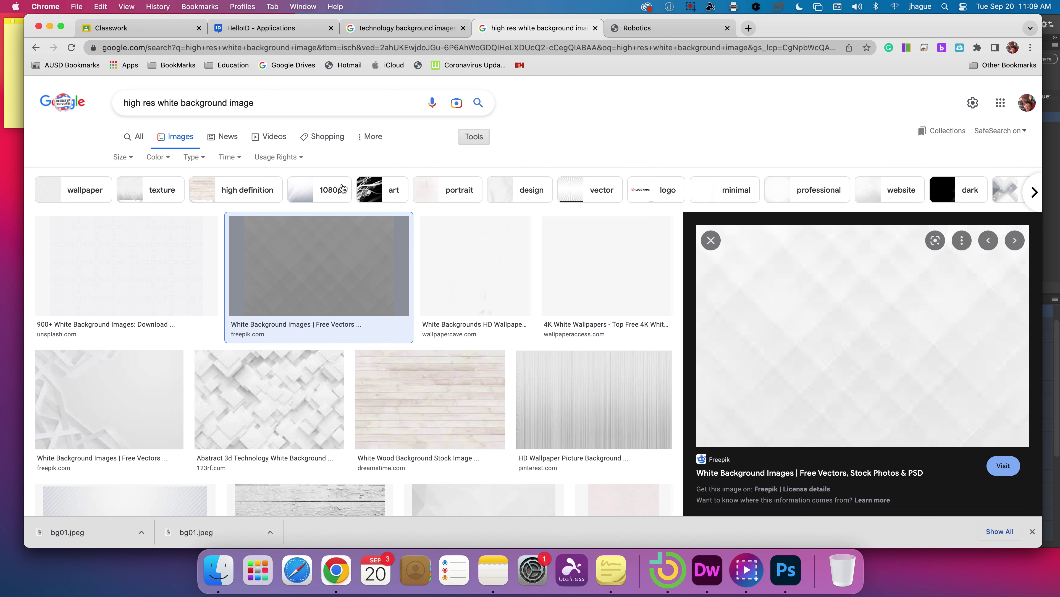
pyautogui.click(284, 157)
pyautogui.click(287, 194)
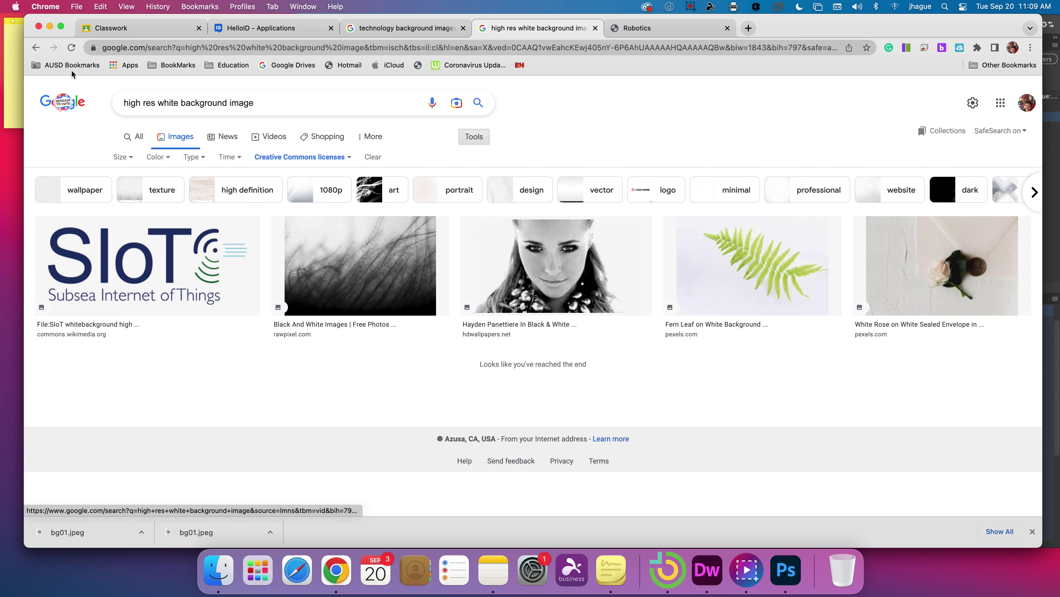
pyautogui.click(35, 48)
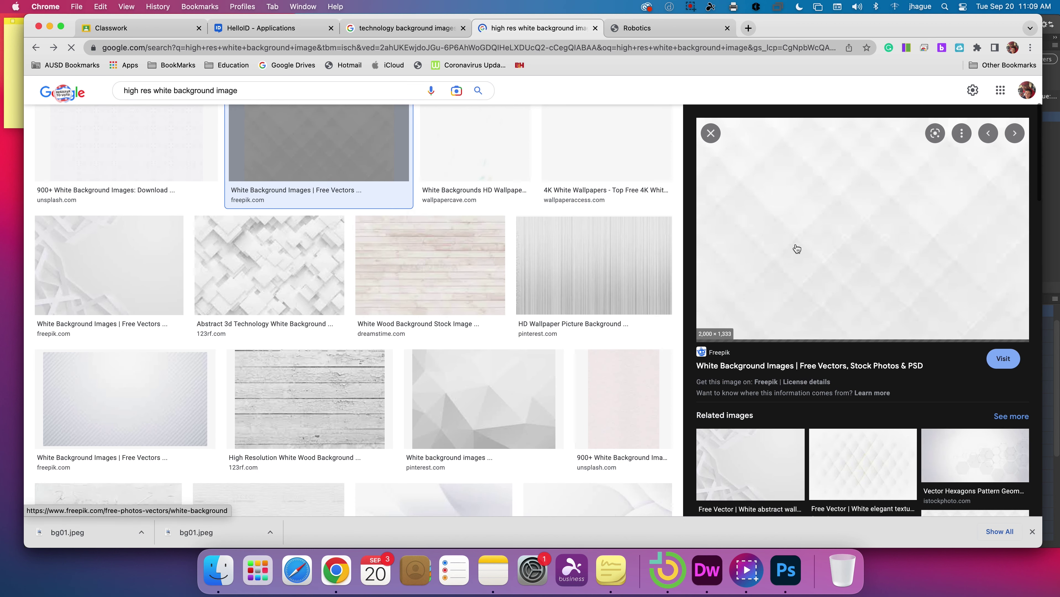
# - Preview the related "Free Vector | White abstract wallpaper" picture, open its Freepik source page and close that page
pyautogui.click(773, 444)
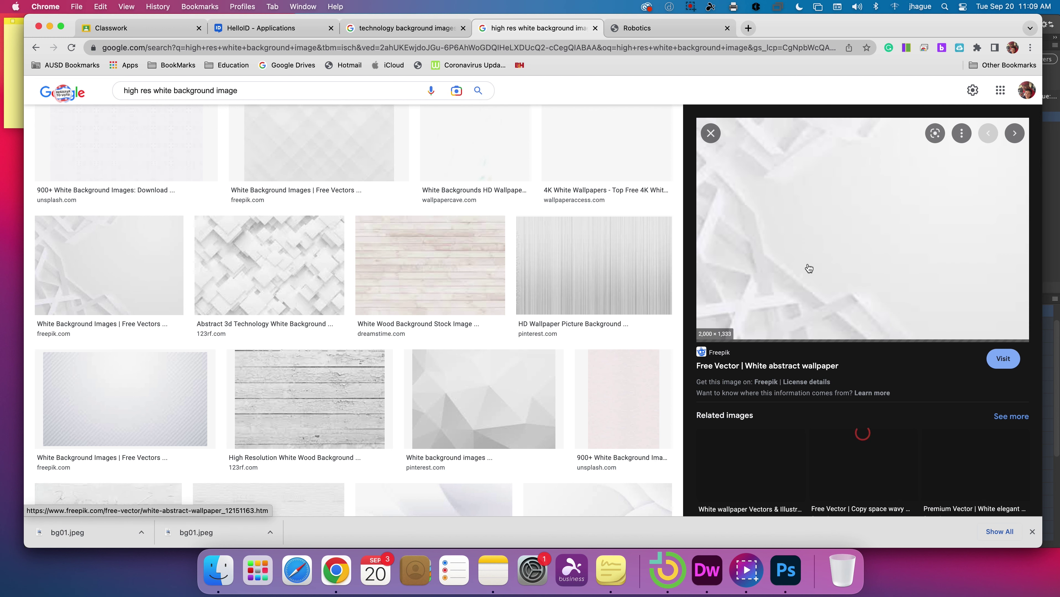
pyautogui.click(1003, 359)
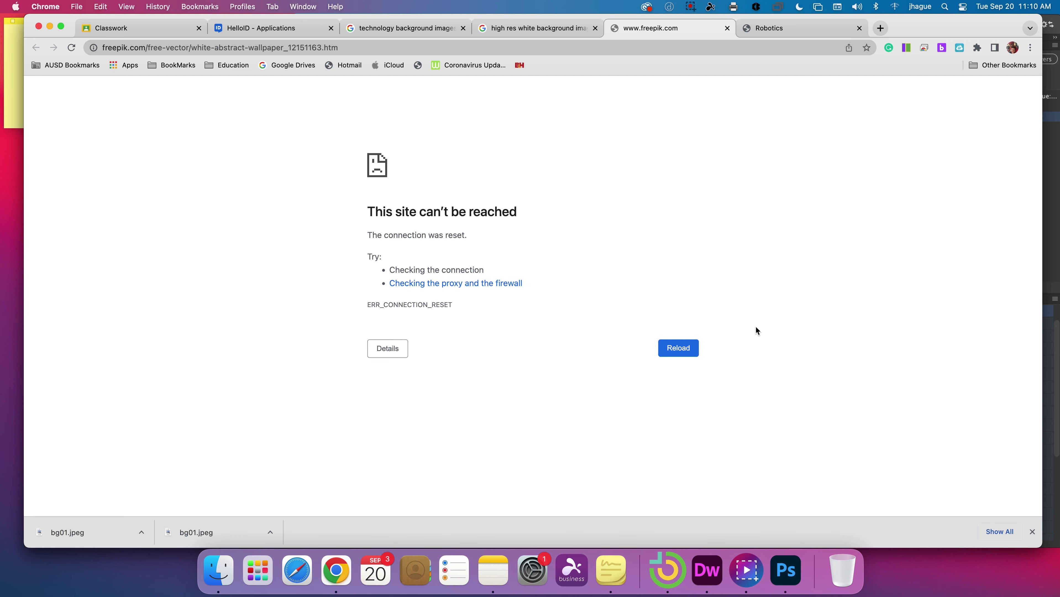
pyautogui.click(727, 28)
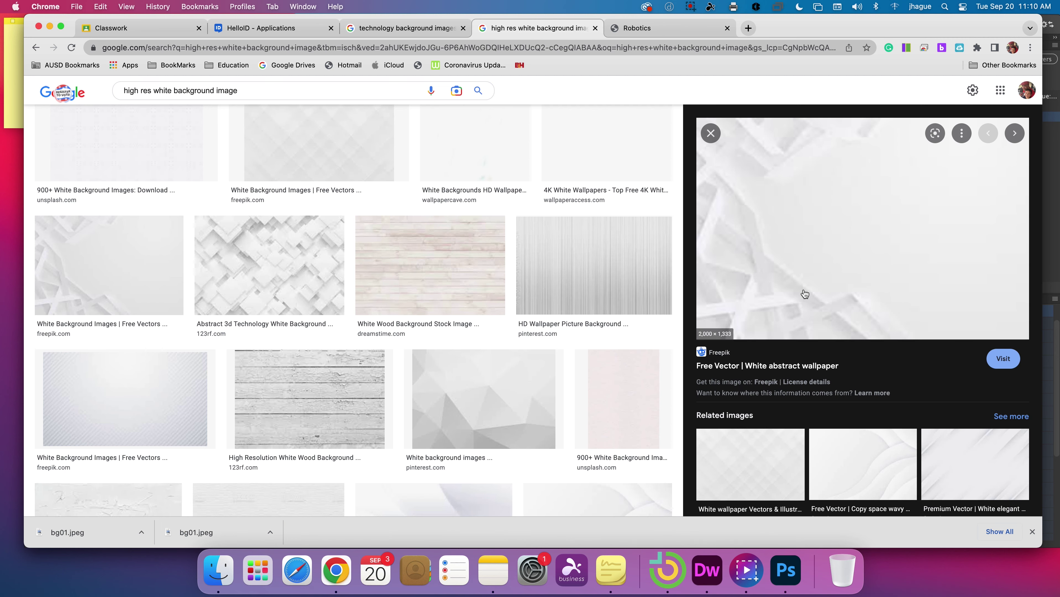
# - Preview the vertically striped pinterest.com wallpaper and its related Pngtree picture with diagonal lines, checking their image options
pyautogui.click(595, 297)
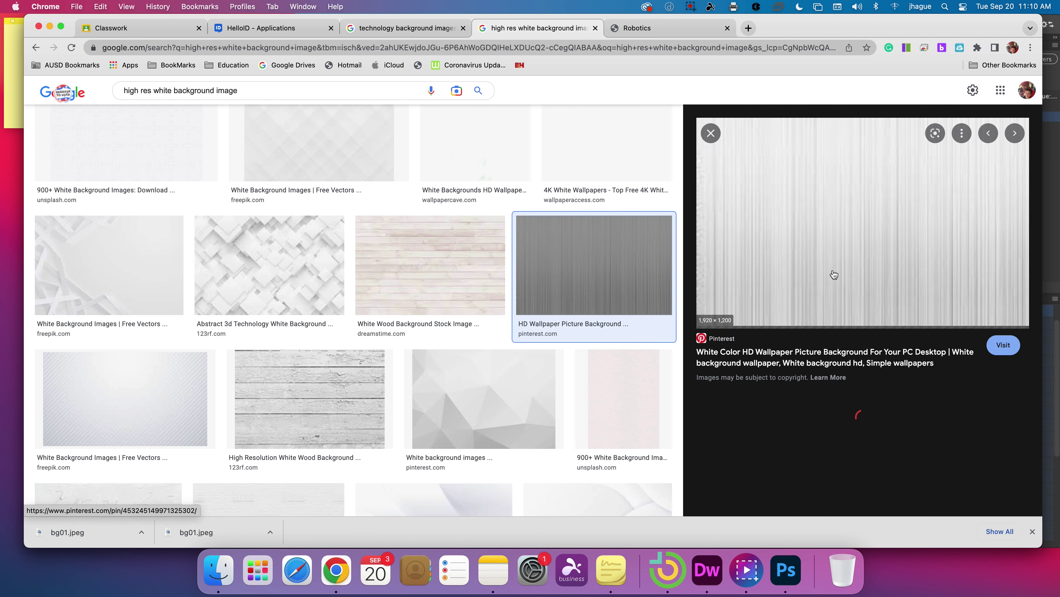
pyautogui.rightClick(803, 260)
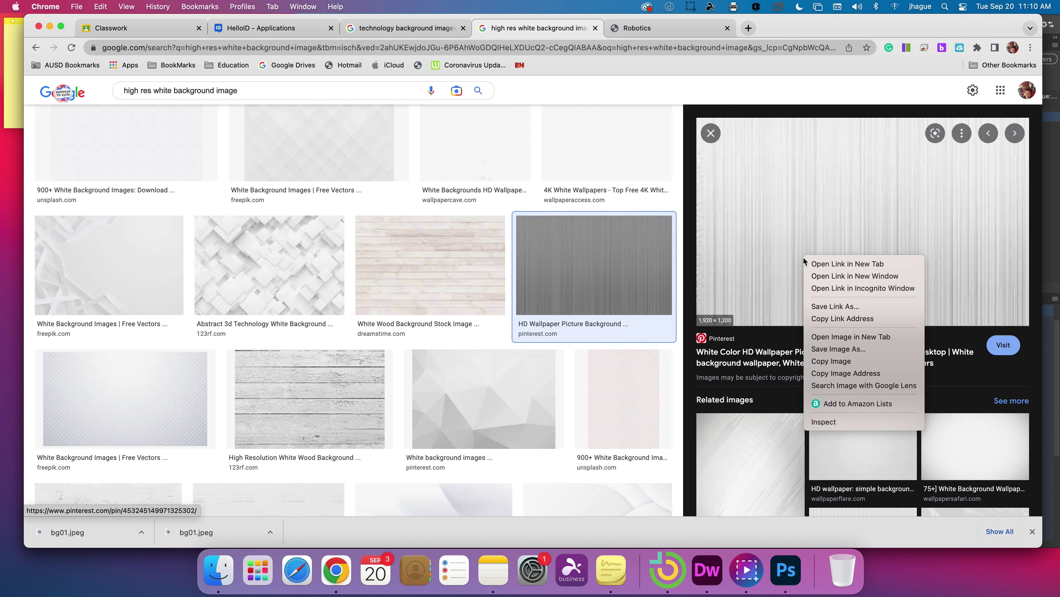
pyautogui.click(721, 458)
pyautogui.click(748, 460)
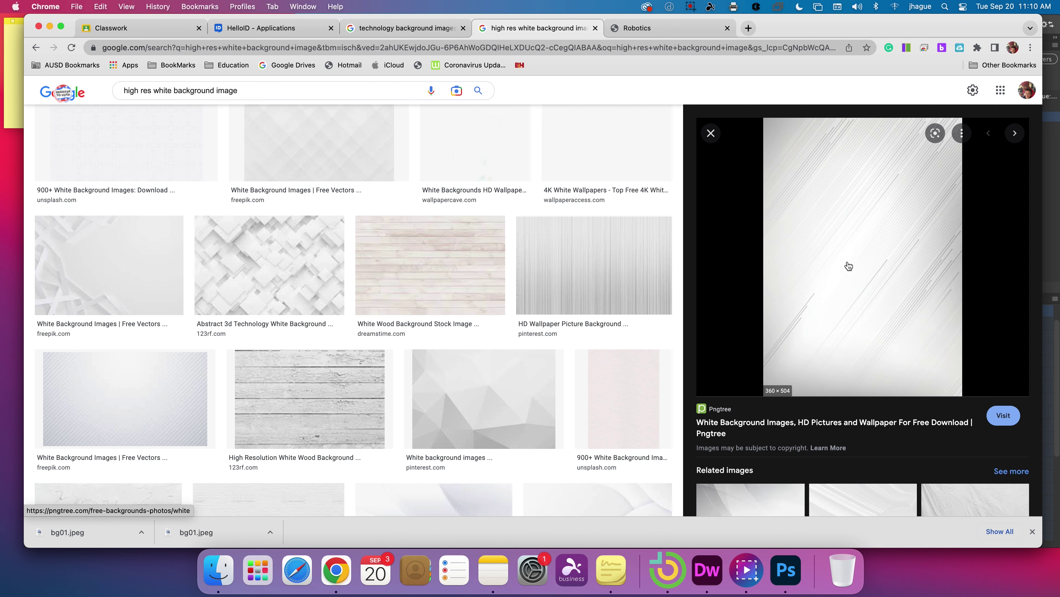
pyautogui.rightClick(845, 254)
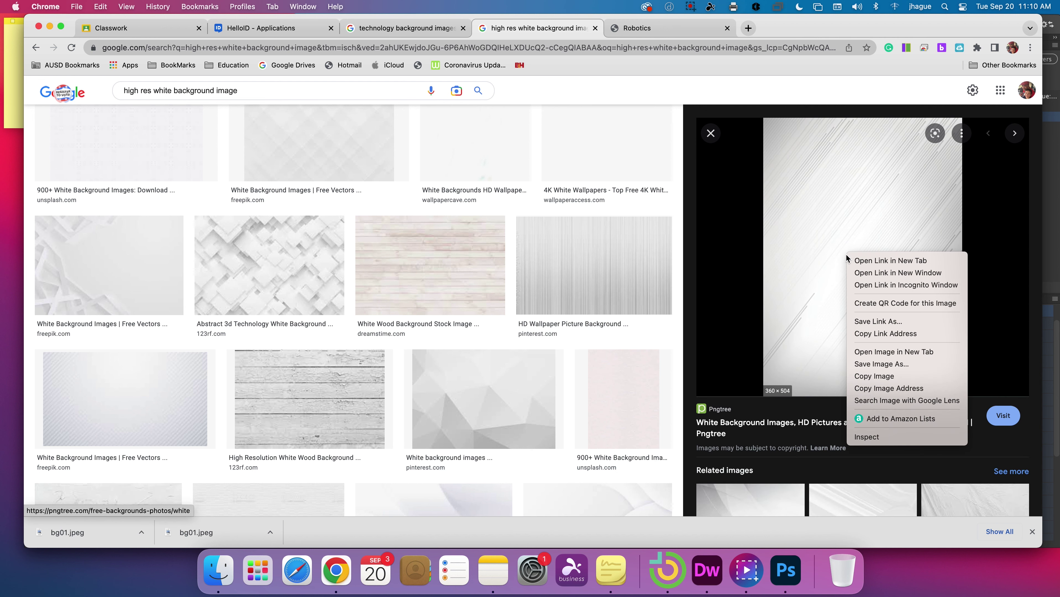
# - Preview the abstract freepik.com white background and the polygon-patterned pinterest.com background
pyautogui.click(129, 266)
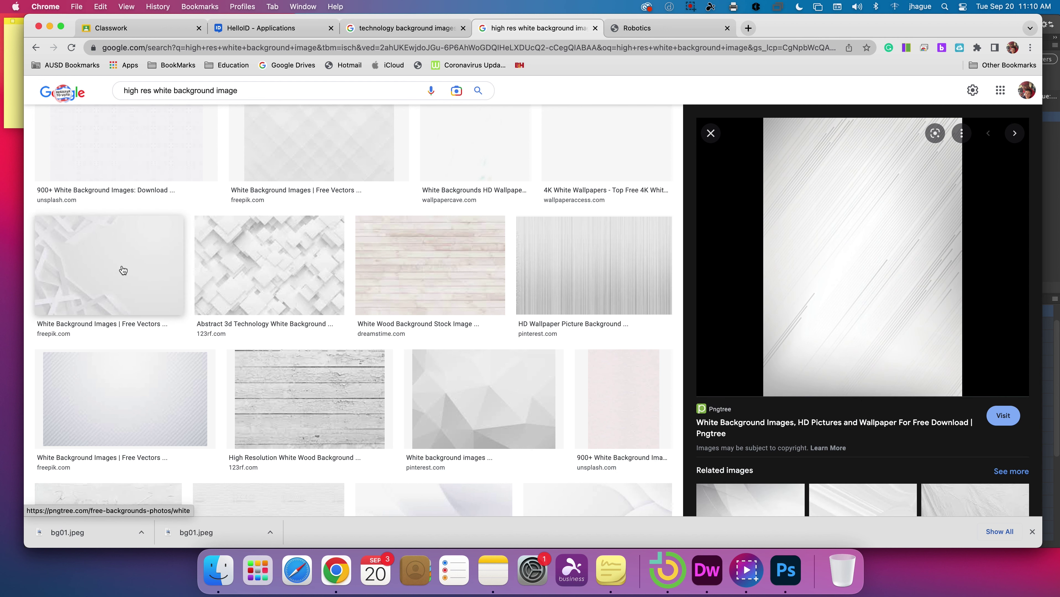
pyautogui.click(129, 266)
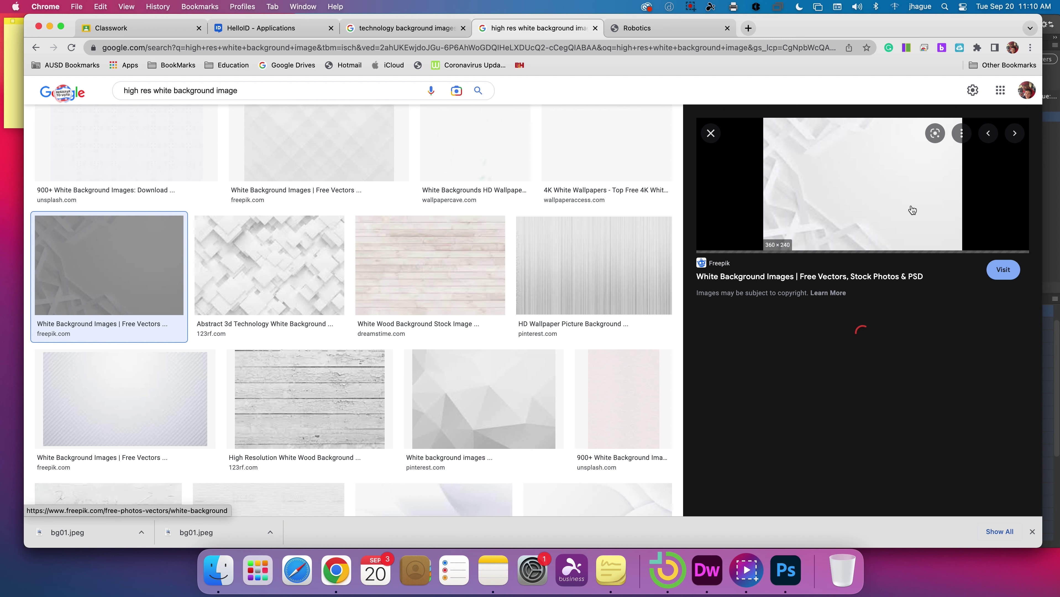
pyautogui.scroll(-5, 804, 325)
pyautogui.scroll(-3, 804, 325)
pyautogui.click(511, 395)
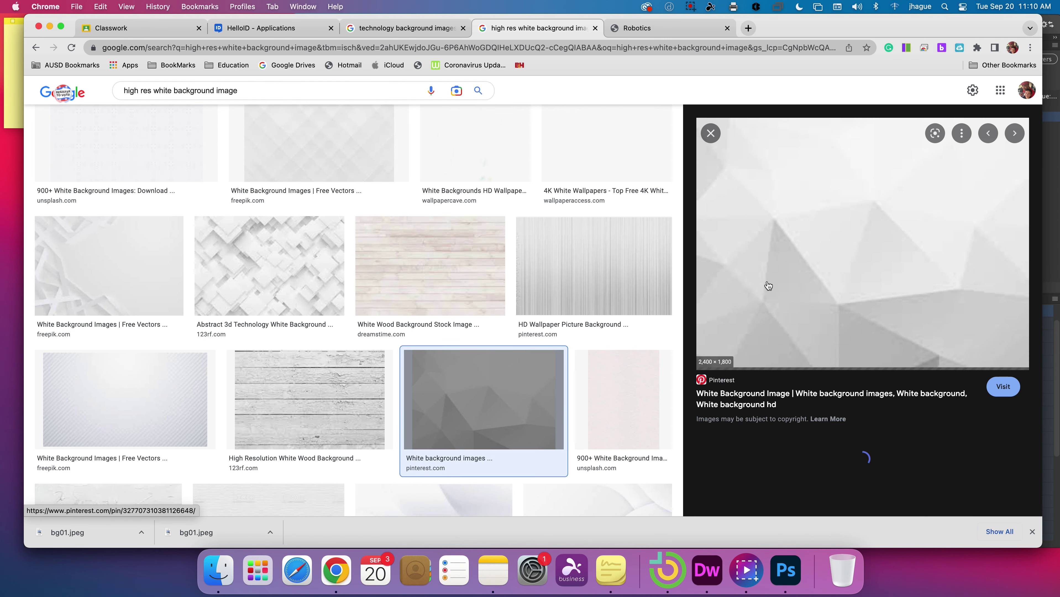
# - Preview the freepik.com white background with curved waves, open its source page and close that page
pyautogui.scroll(-5, 389, 327)
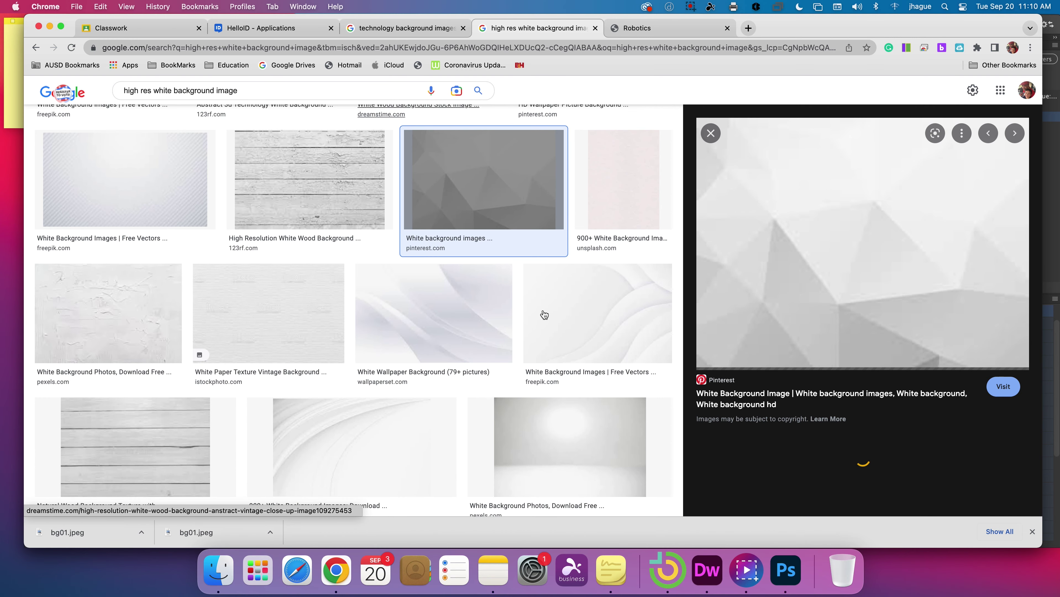
pyautogui.click(559, 303)
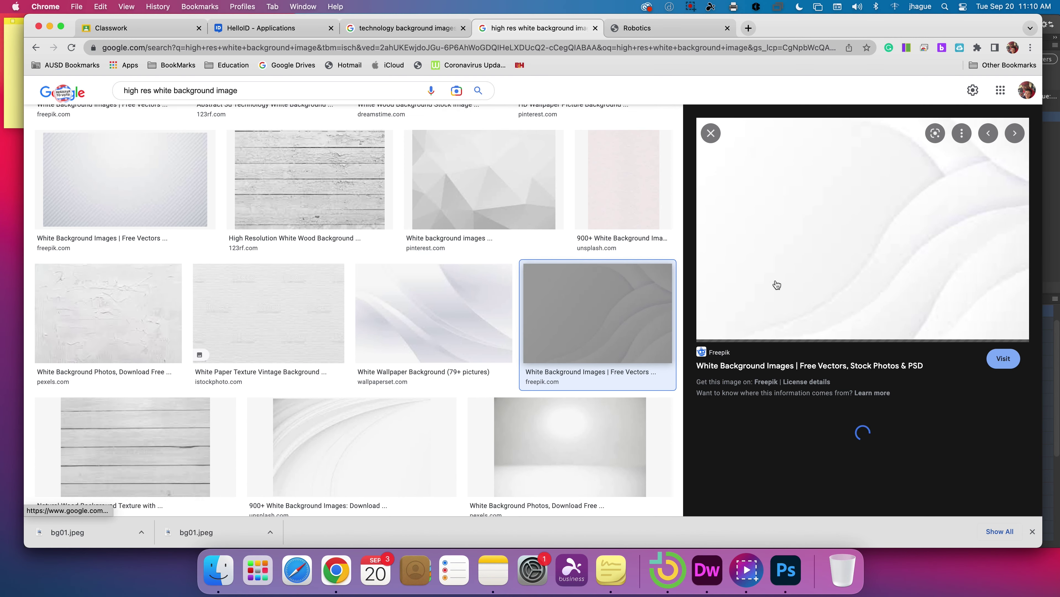
pyautogui.rightClick(804, 282)
pyautogui.click(1006, 363)
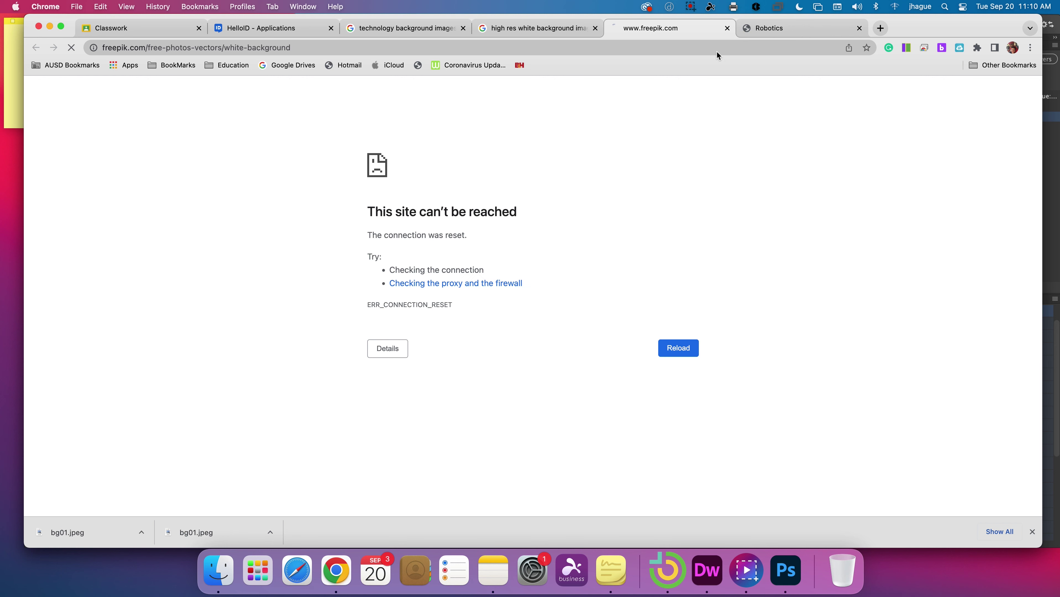
pyautogui.click(728, 28)
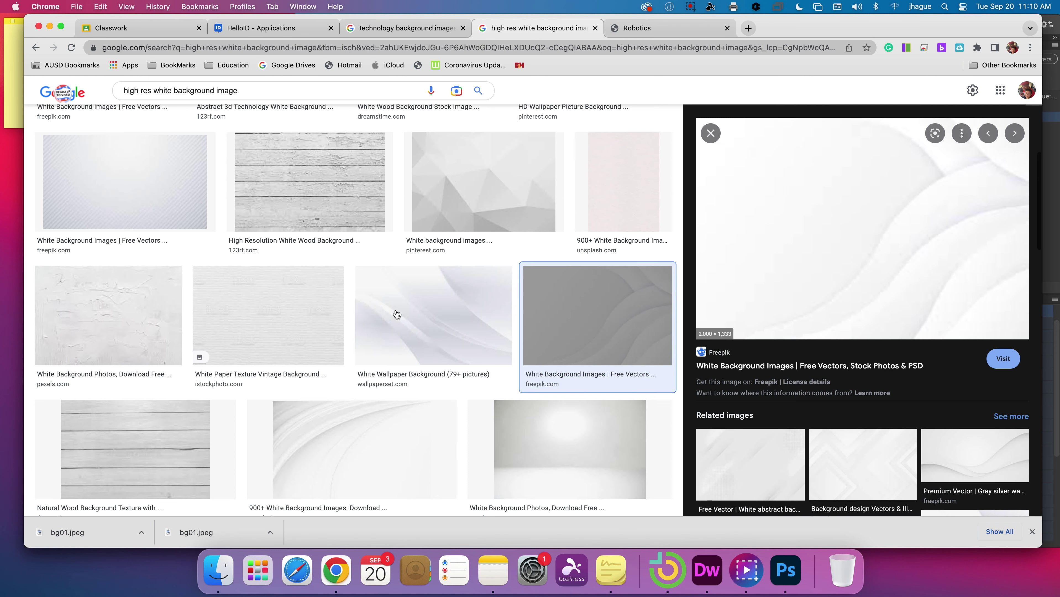
# - Browse further through the white background results and preview the Heroscreen hexagon picture, "WHITE BACKGROUND WALLPAPER DESKTOP"
pyautogui.scroll(-10, 418, 315)
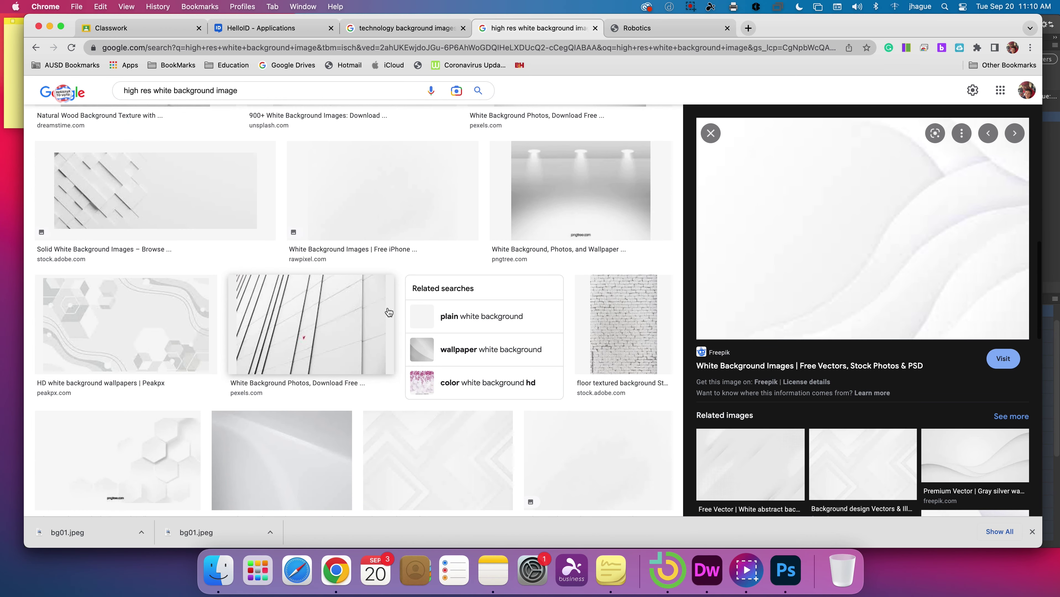
pyautogui.scroll(-5, 389, 313)
pyautogui.click(286, 293)
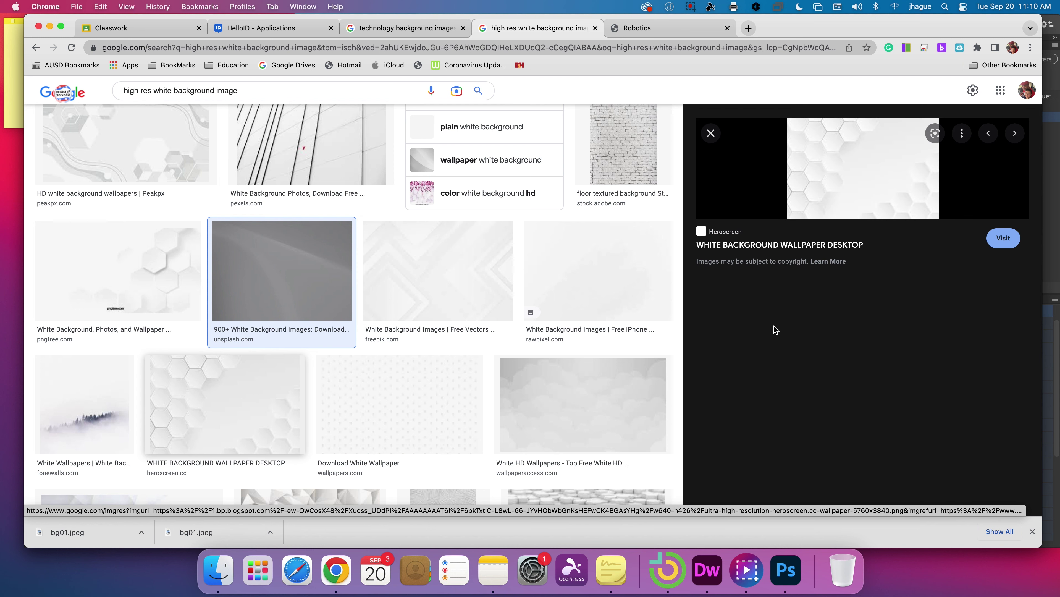
# - Preview the wallpaperset.com "White Wallpaper Background (79+ pictures)" image, view it in its own browser tab and close that tab
pyautogui.scroll(-3, 797, 330)
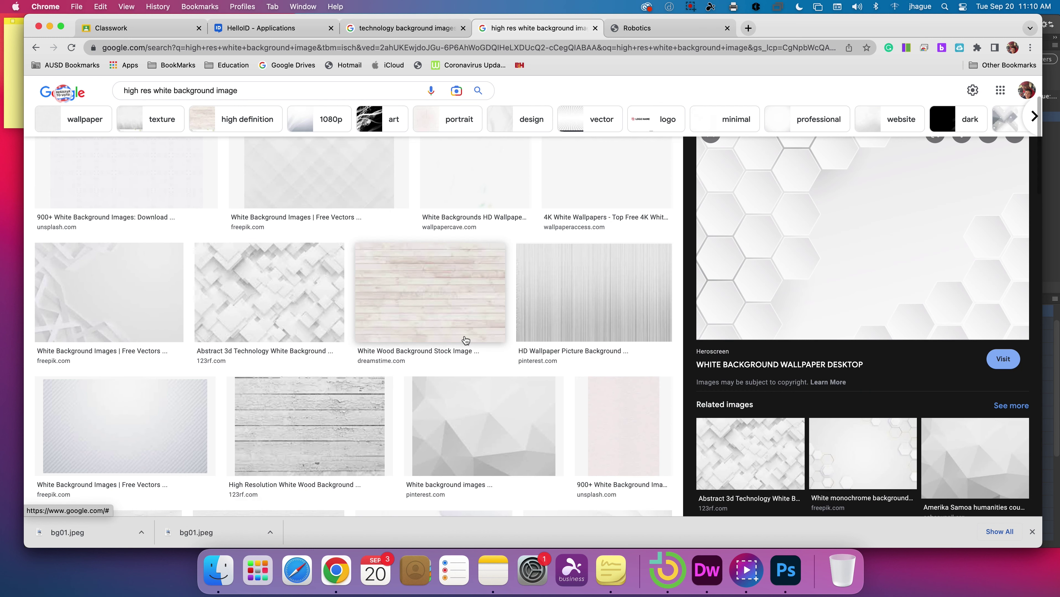
pyautogui.scroll(-6, 466, 340)
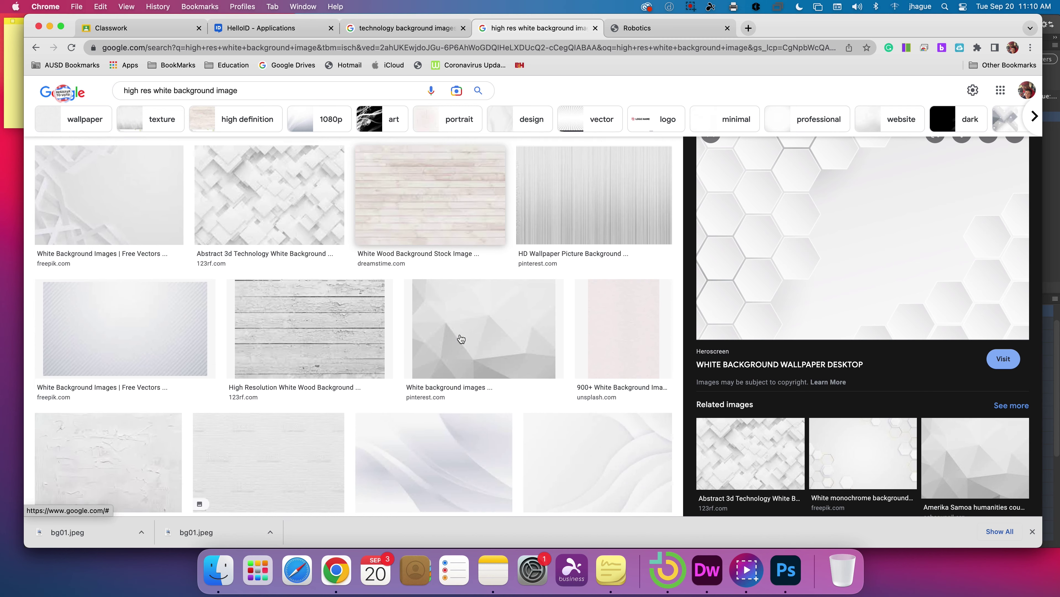
pyautogui.click(436, 303)
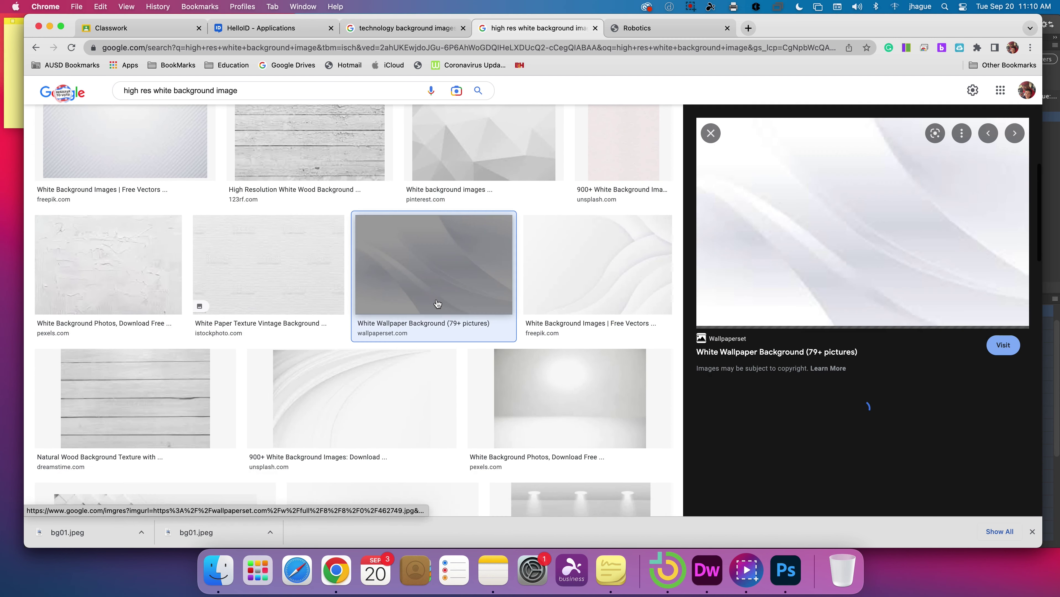
pyautogui.rightClick(775, 209)
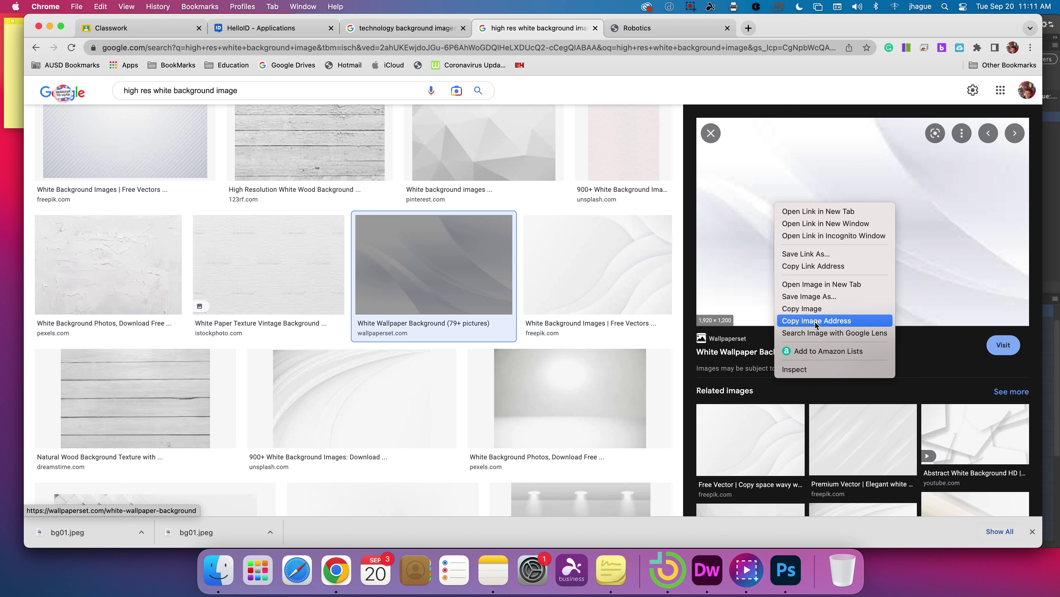
pyautogui.click(819, 284)
pyautogui.click(675, 32)
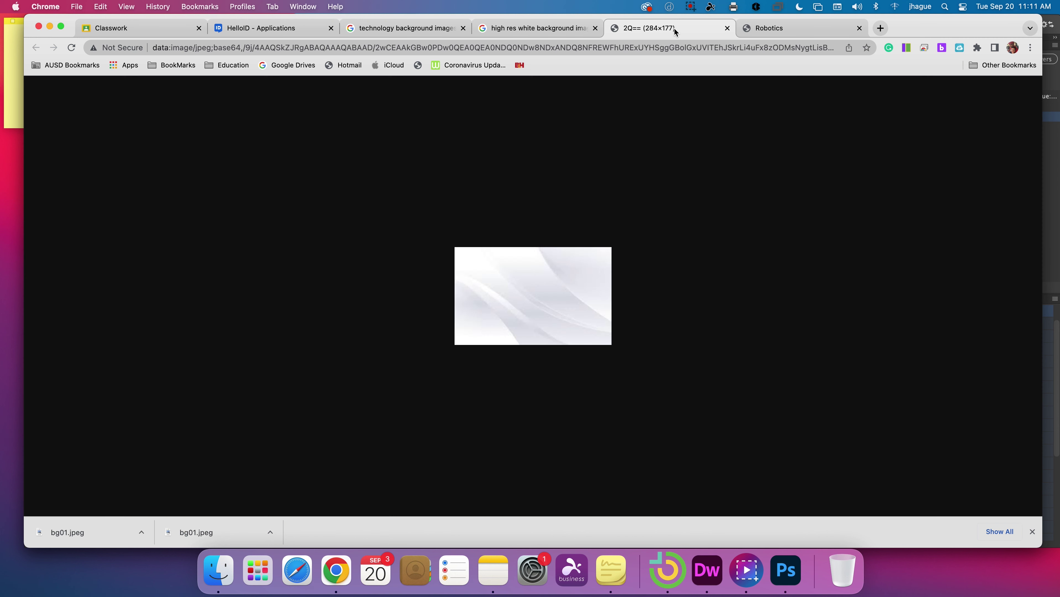
pyautogui.click(727, 28)
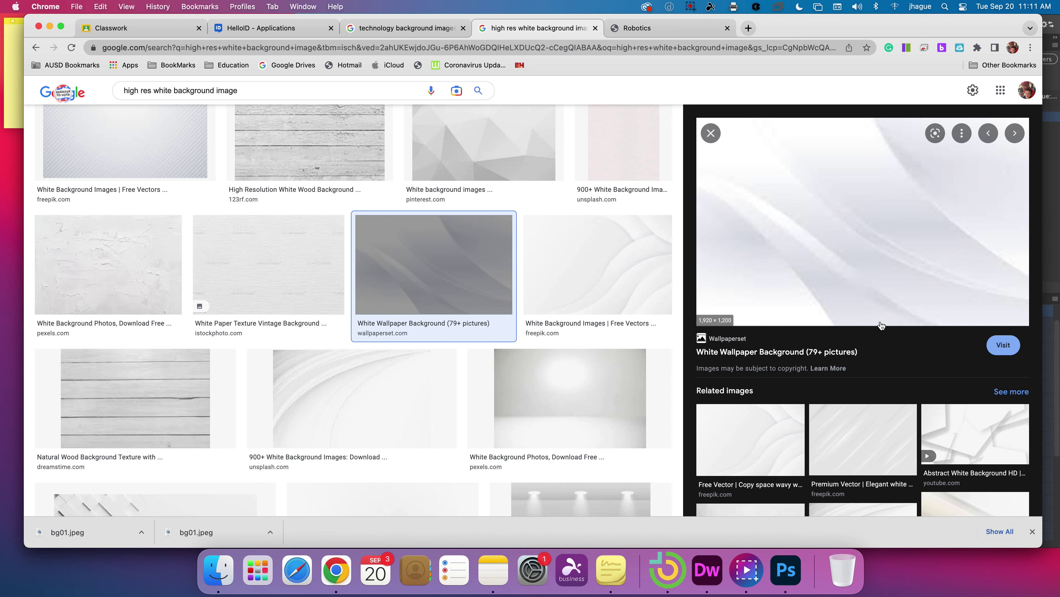
# - Open the source page of the wallpaperset.com white wallpaper and close it again
pyautogui.click(1000, 350)
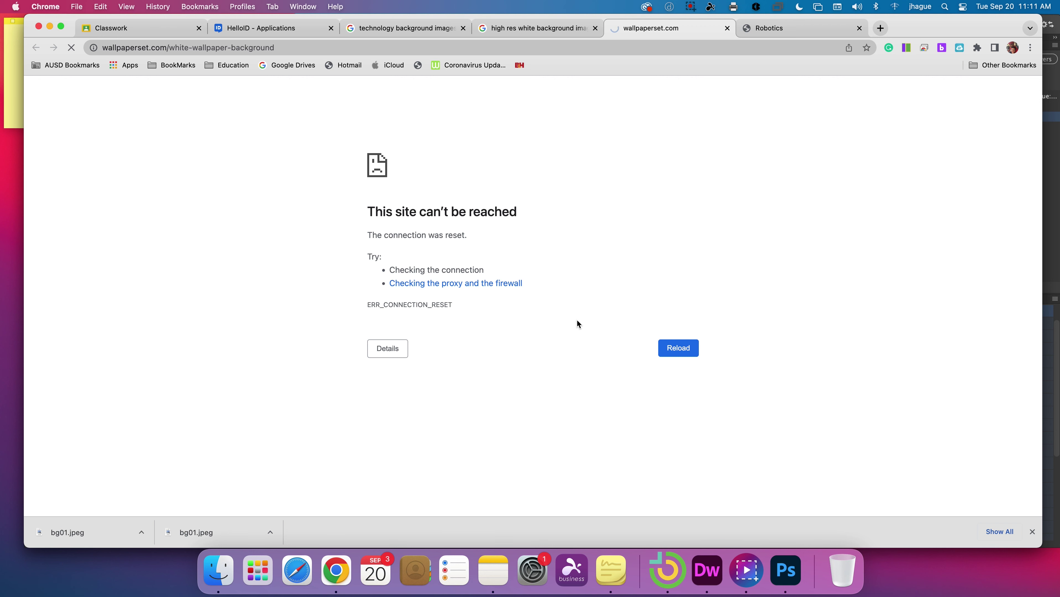
pyautogui.click(727, 28)
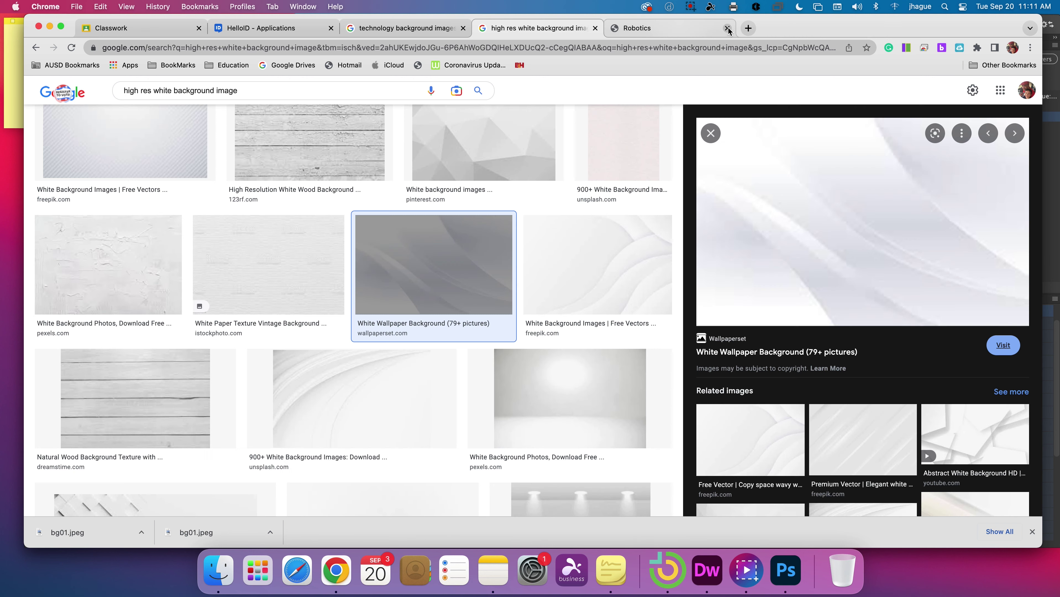
# - Preview the unsplash.com curved white background and the related Wallpaper Flare "Soft White, Minimalism" image, and browse further results
pyautogui.scroll(-4, 485, 158)
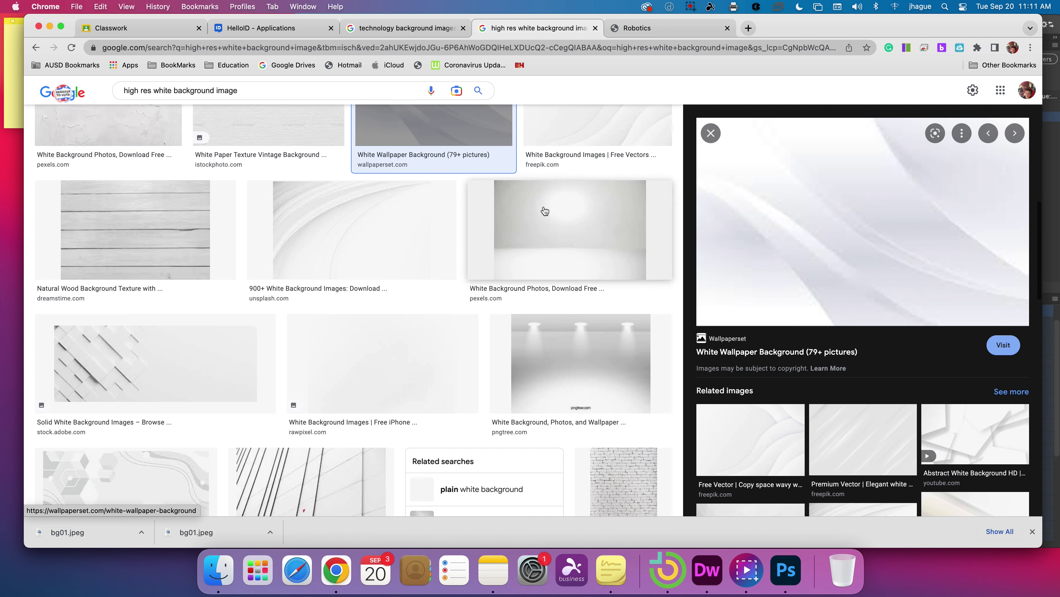
pyautogui.click(388, 225)
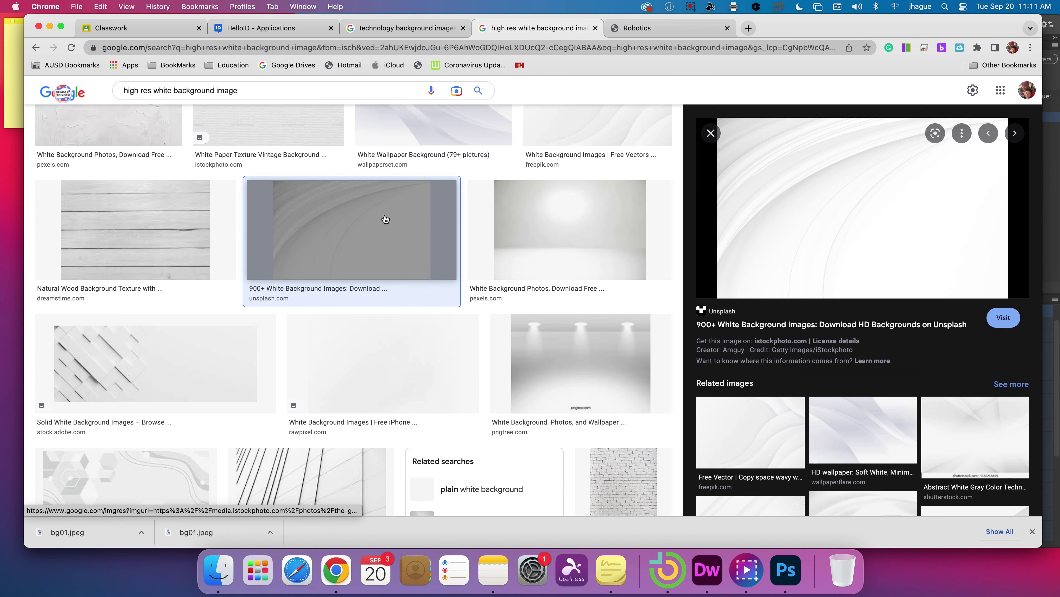
pyautogui.click(848, 441)
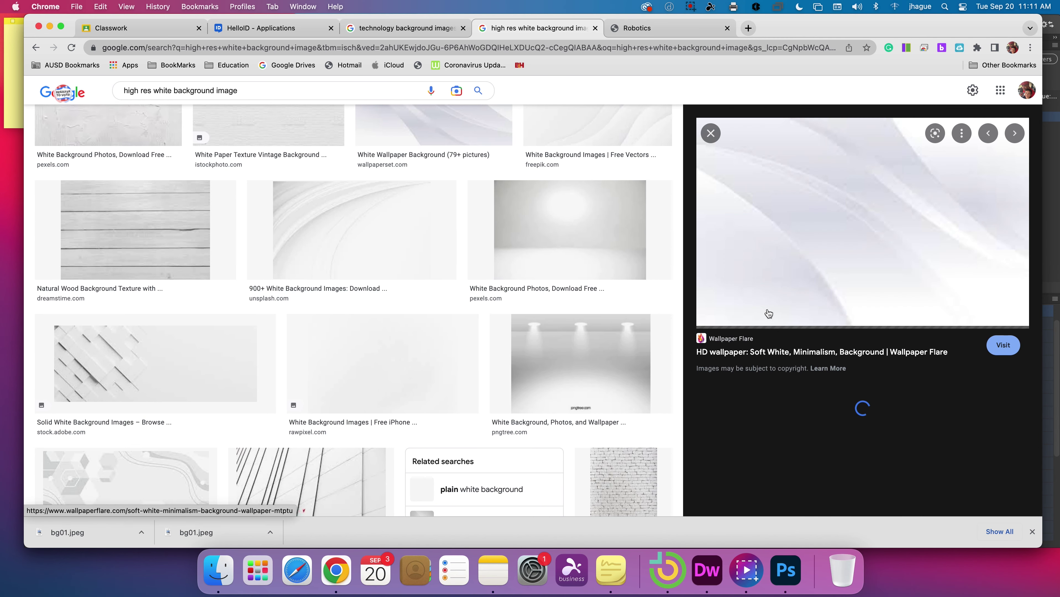
pyautogui.scroll(-10, 414, 378)
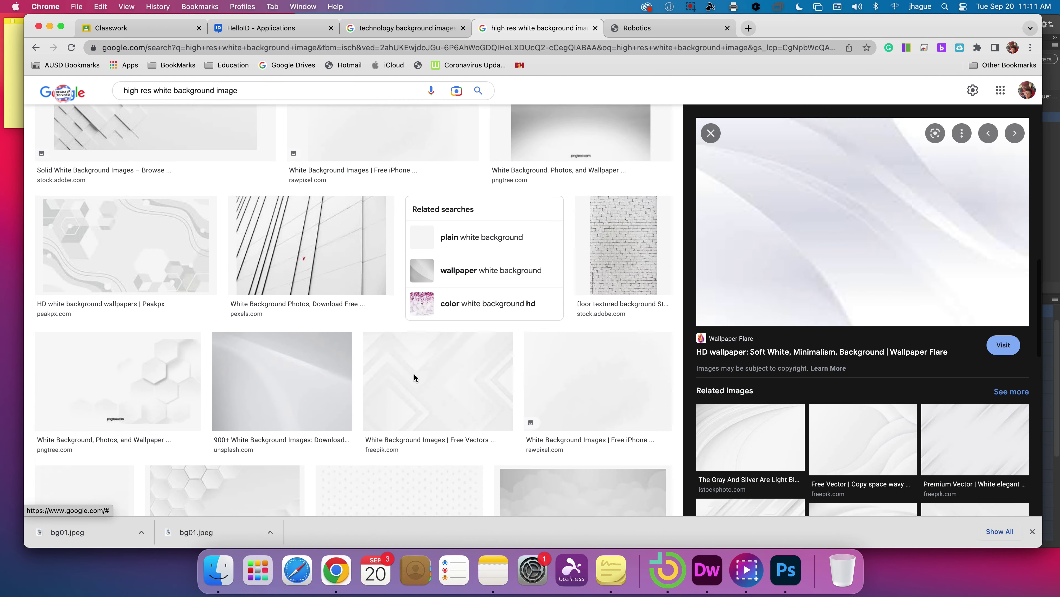
pyautogui.scroll(-10, 414, 377)
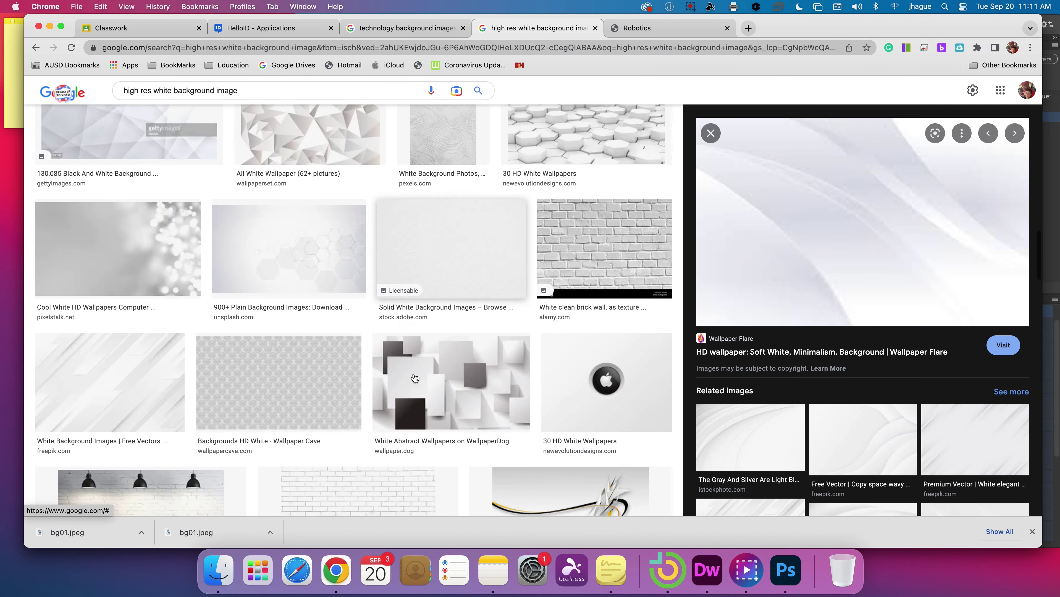
pyautogui.scroll(-5, 413, 378)
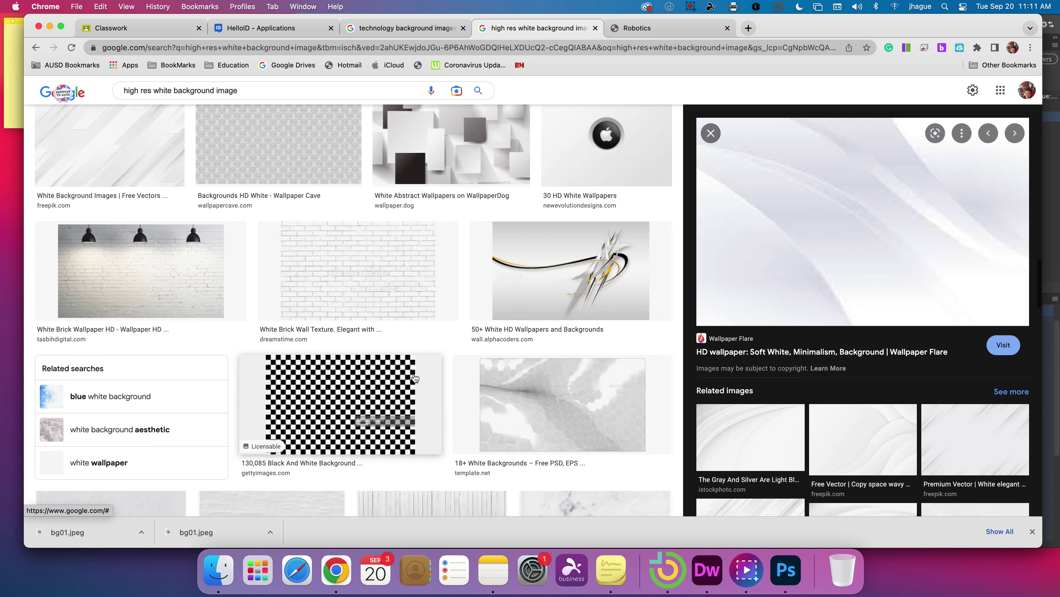
# - Switch to the related "blue white background" search, preview the blue polygon freepik.com image, and open and close its source page
pyautogui.click(123, 402)
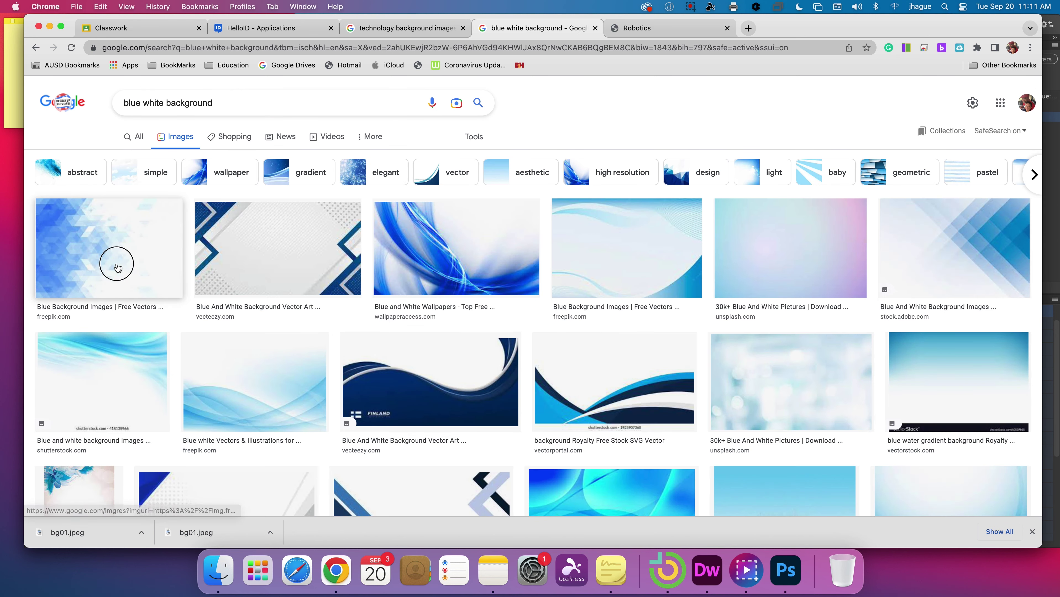
pyautogui.click(117, 265)
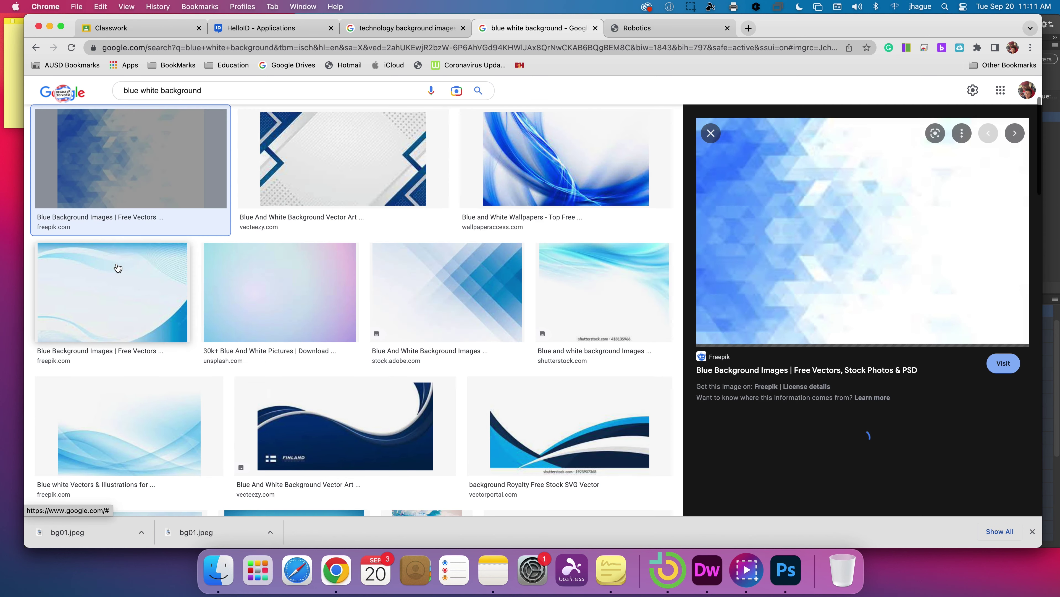
pyautogui.rightClick(808, 219)
pyautogui.click(1003, 364)
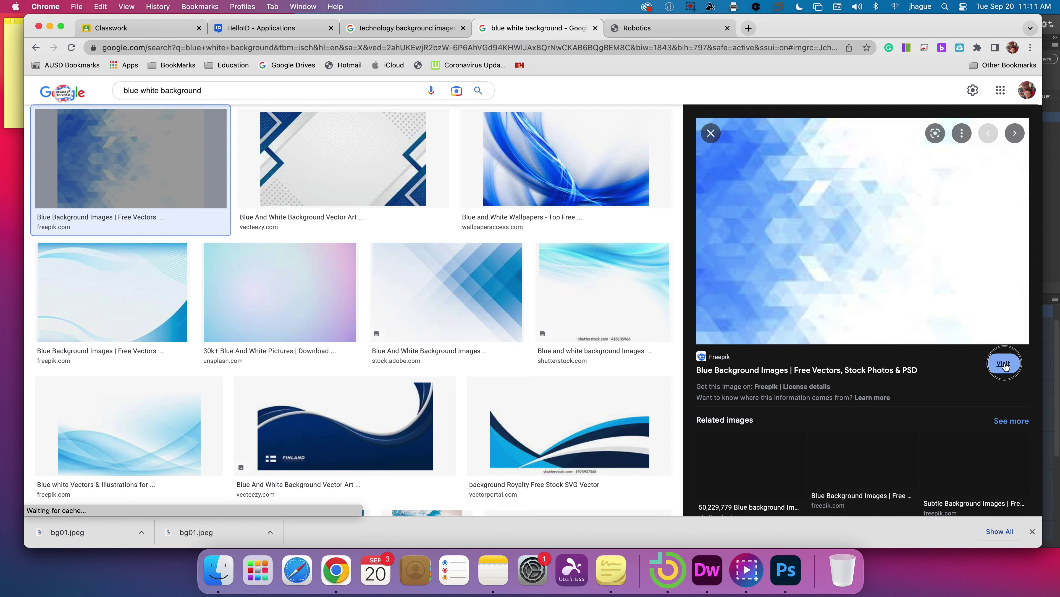
pyautogui.click(1003, 363)
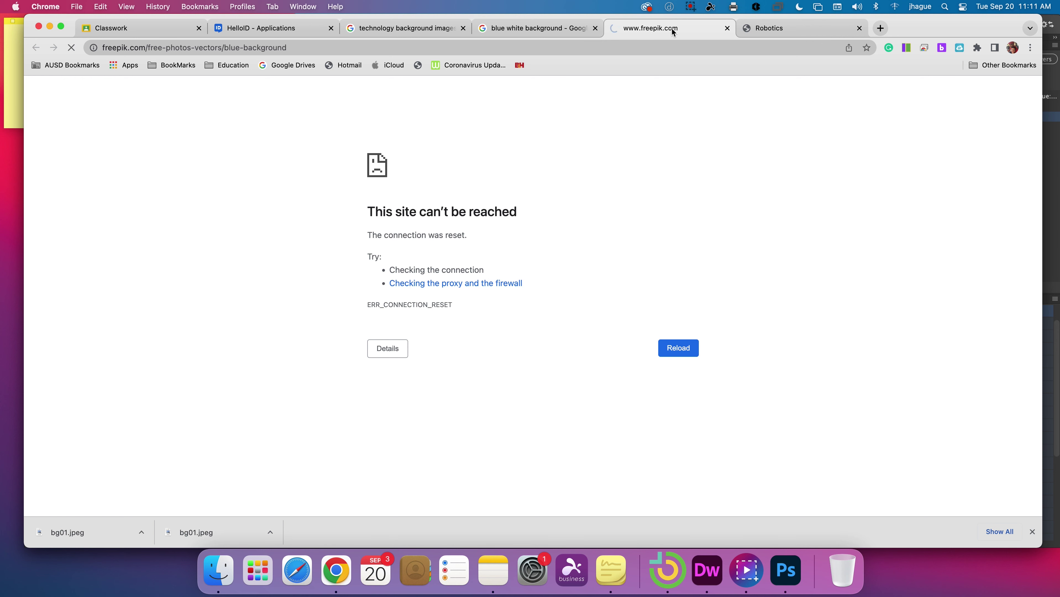
pyautogui.click(727, 29)
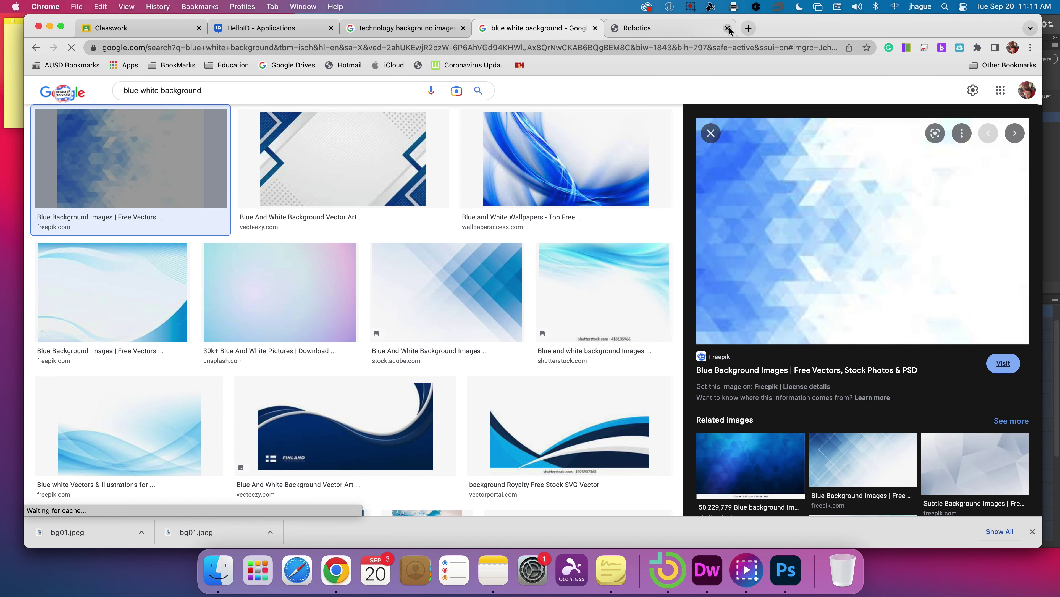
# - Switch to Photoshop and start a new document with a width of 100 pixels and a height of 1500 pixels
pyautogui.click(784, 565)
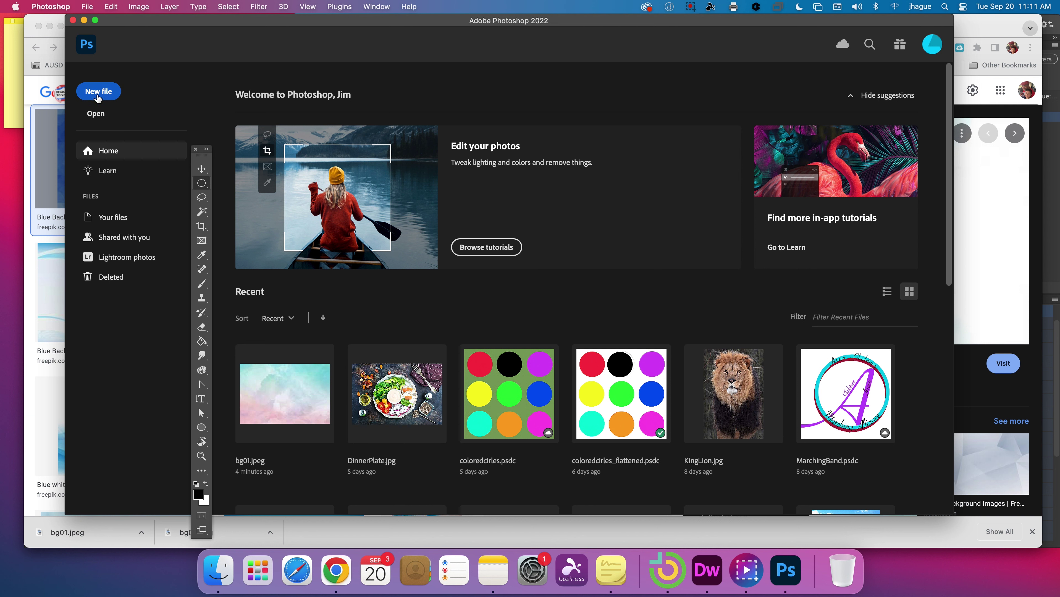
pyautogui.click(97, 97)
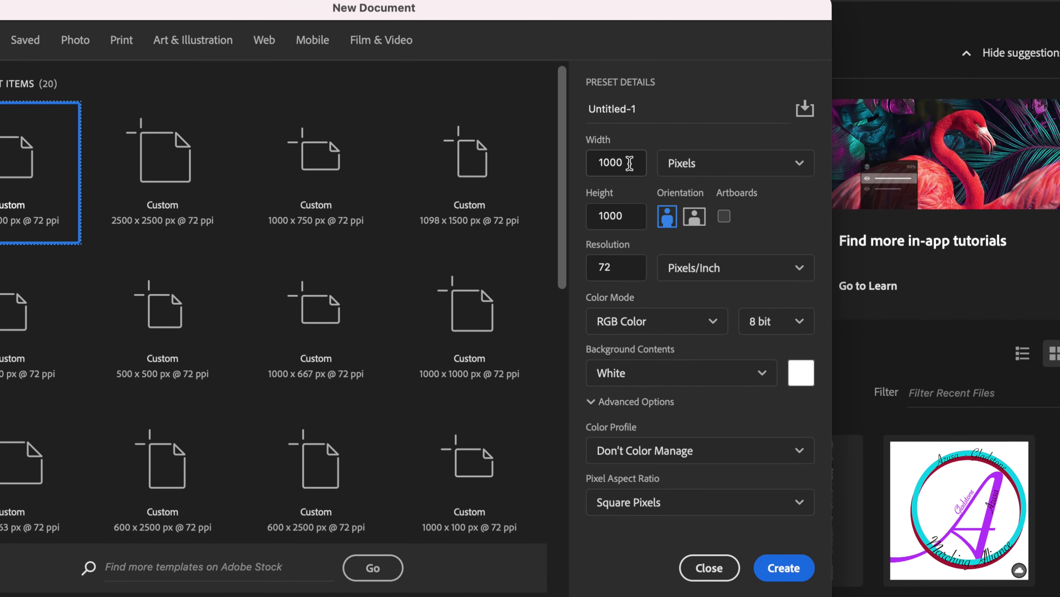
pyautogui.moveTo(636, 162); pyautogui.dragTo(578, 168)
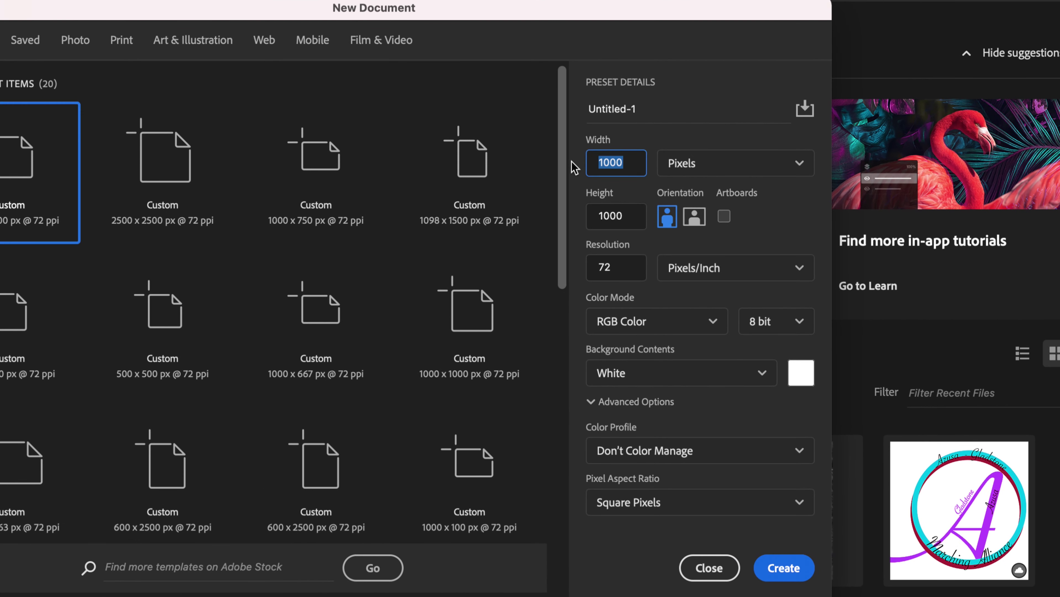
pyautogui.write('1000')
pyautogui.press('BackSpace')
pyautogui.press('Tab')
pyautogui.write('1500')
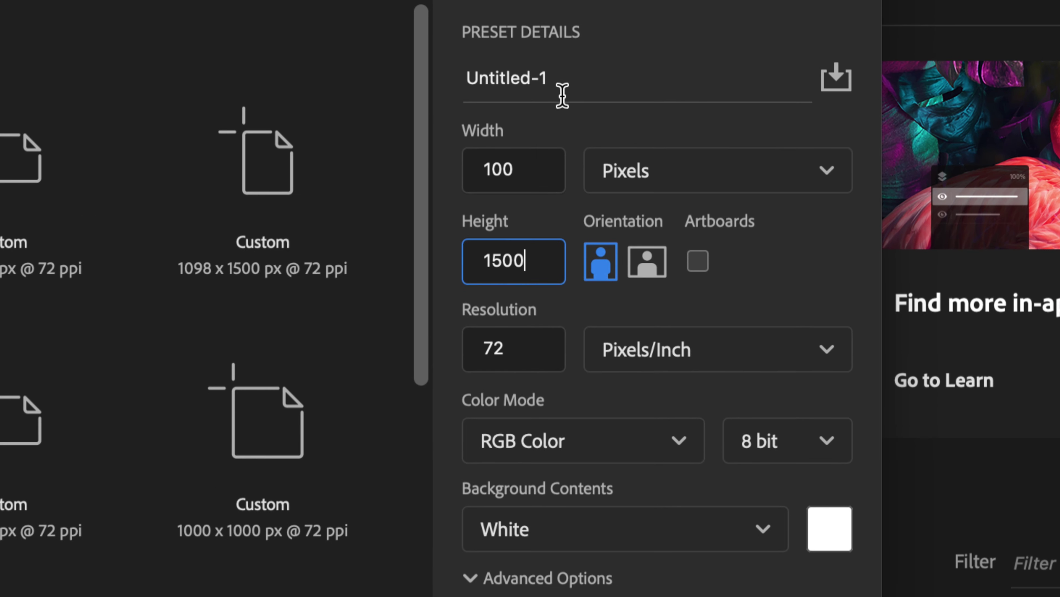
# - Name the new document bg_robotics and create it
pyautogui.moveTo(642, 111); pyautogui.dragTo(584, 109)
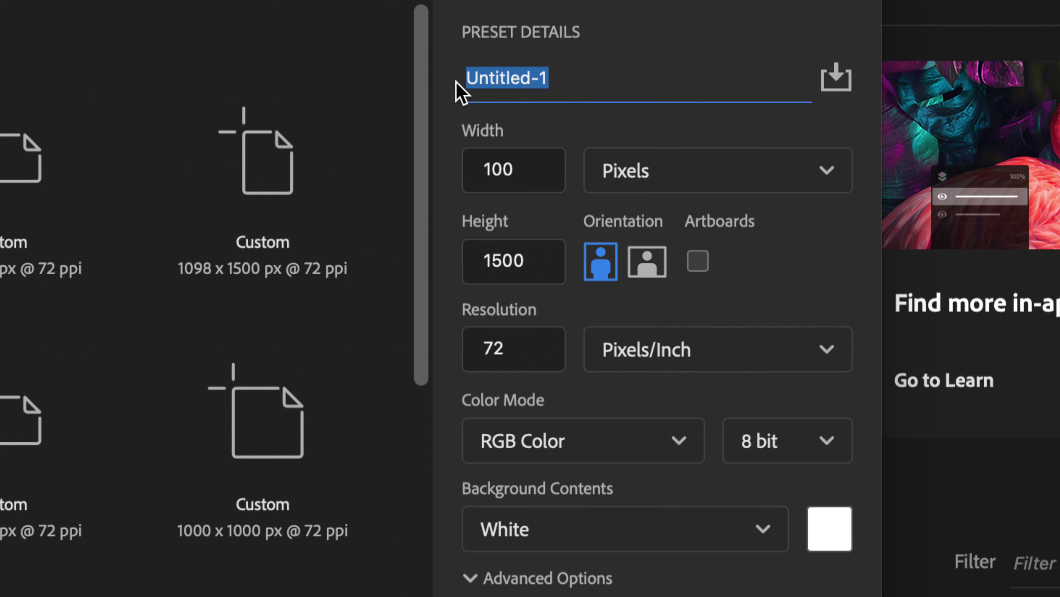
pyautogui.write('bg')
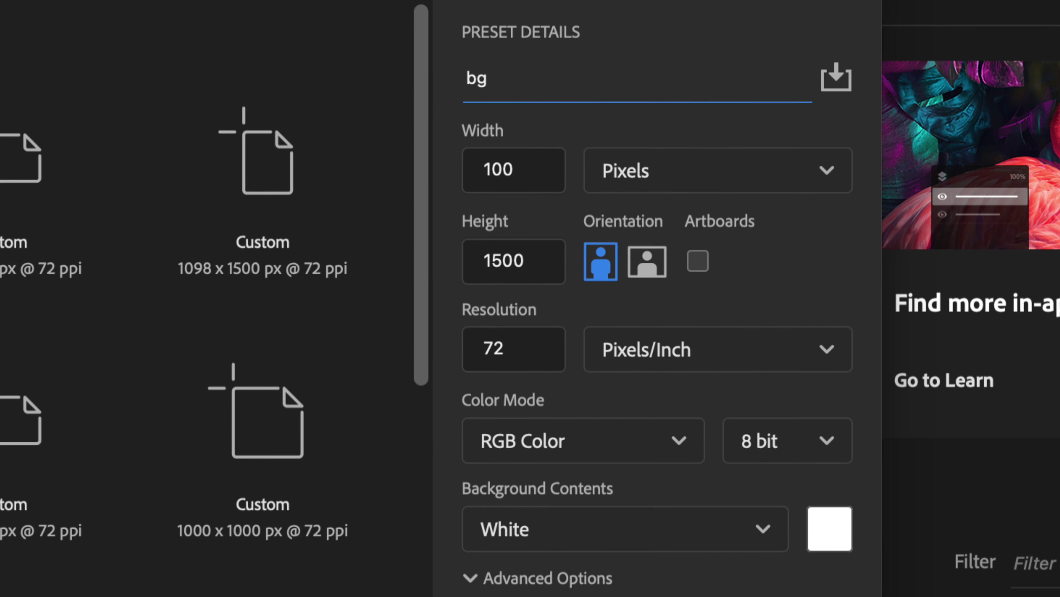
pyautogui.write('_')
pyautogui.write('robot')
pyautogui.press('BackSpace')
pyautogui.write('botics')
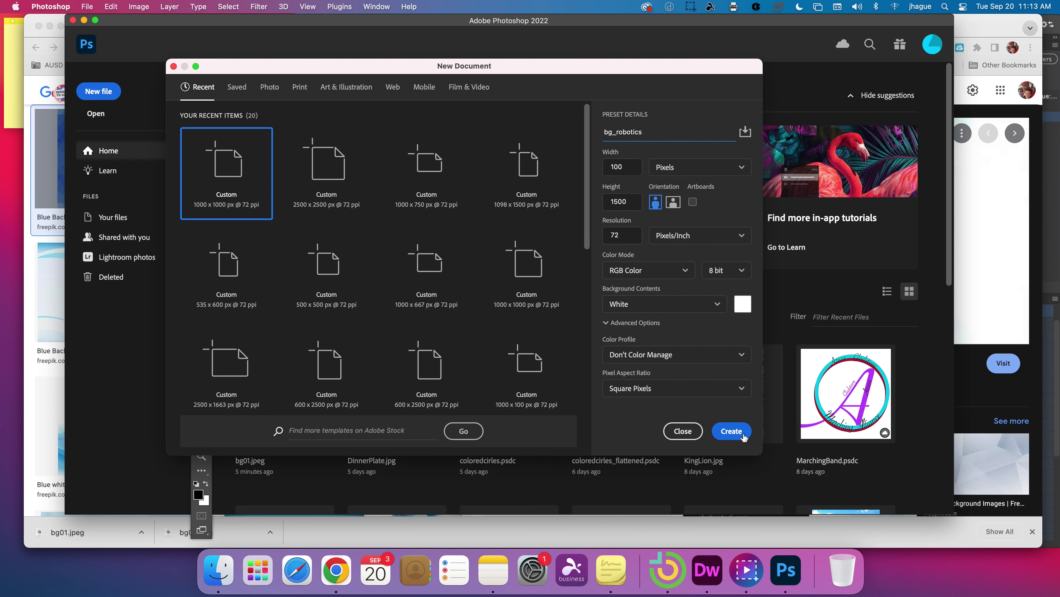
pyautogui.click(732, 432)
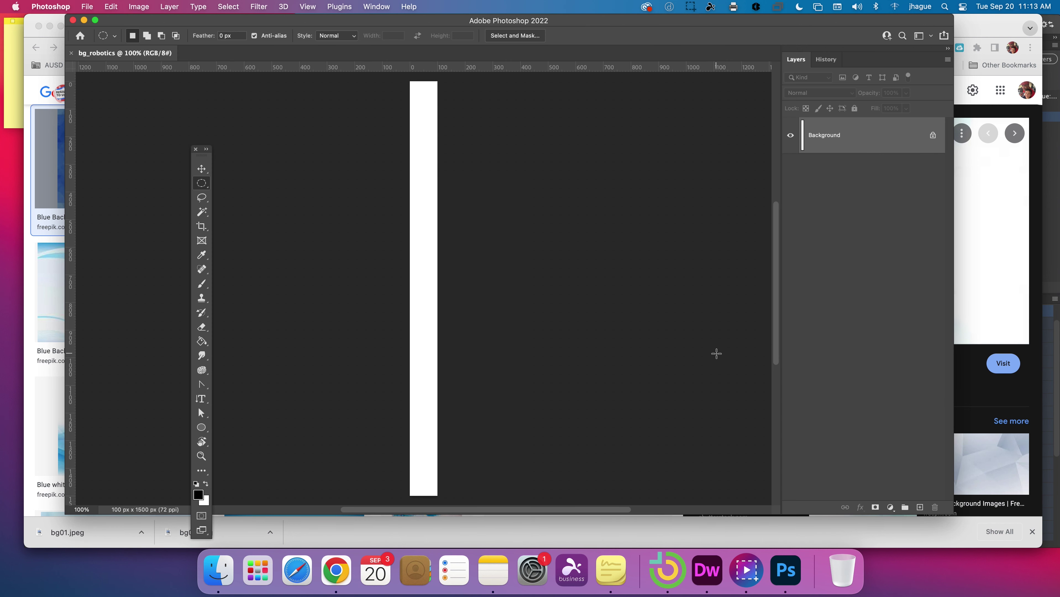
# - Move the floating tools slightly higher beside the canvas and add a new layer above the background
pyautogui.moveTo(212, 162); pyautogui.dragTo(224, 137)
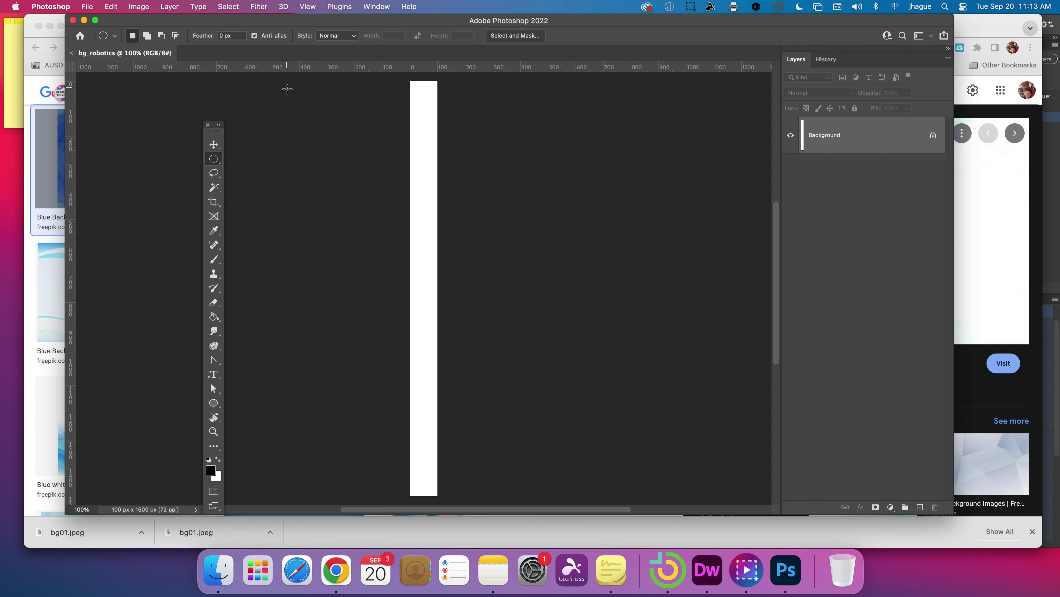
pyautogui.scroll(1, 287, 88)
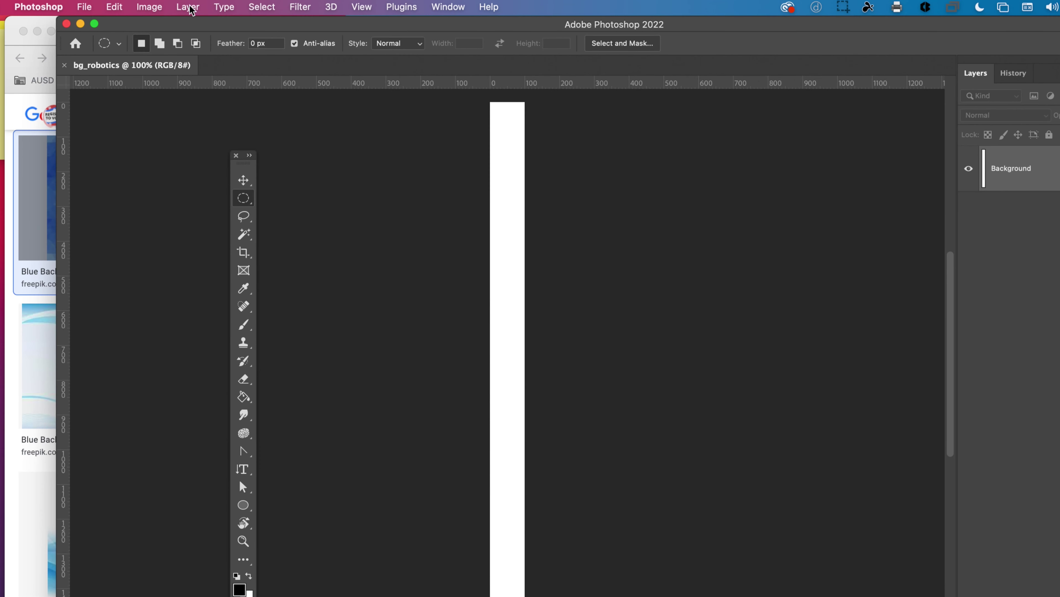
pyautogui.click(169, 6)
pyautogui.moveTo(259, 25)
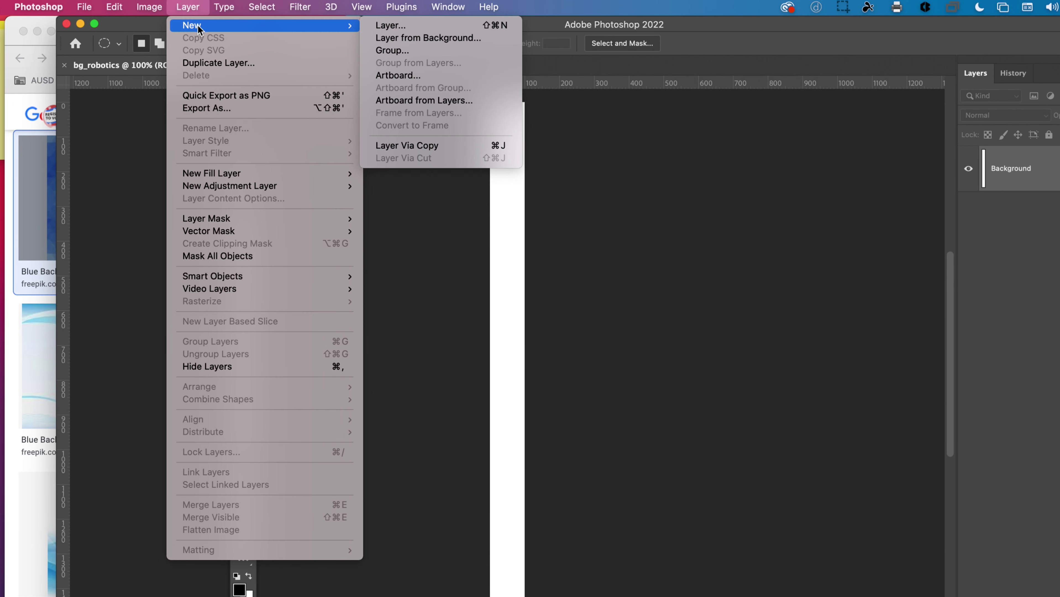
pyautogui.click(432, 29)
pyautogui.click(569, 114)
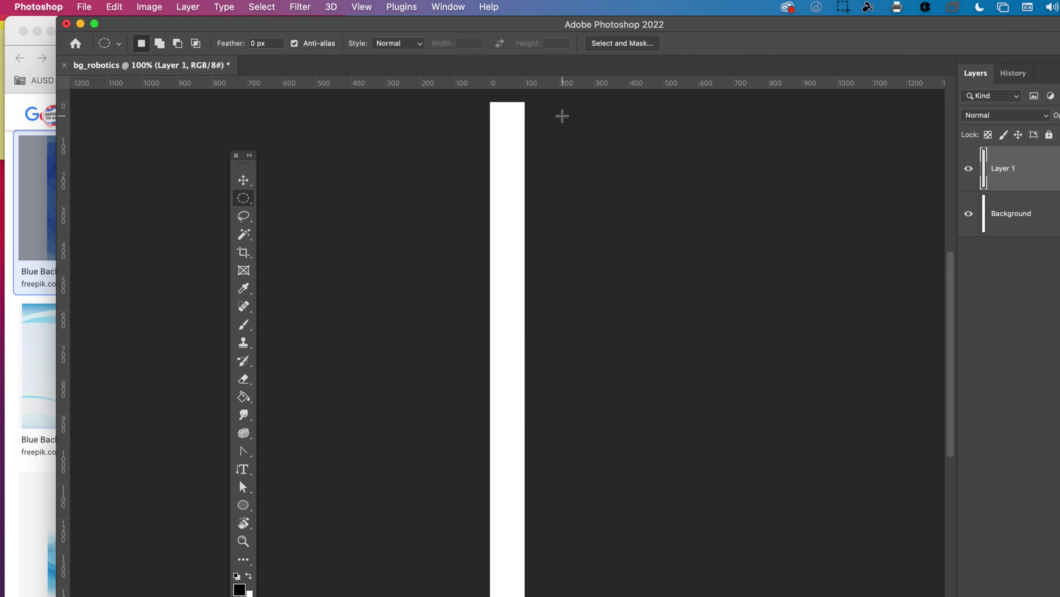
pyautogui.scroll(-1, 372, 221)
pyautogui.scroll(10, 372, 222)
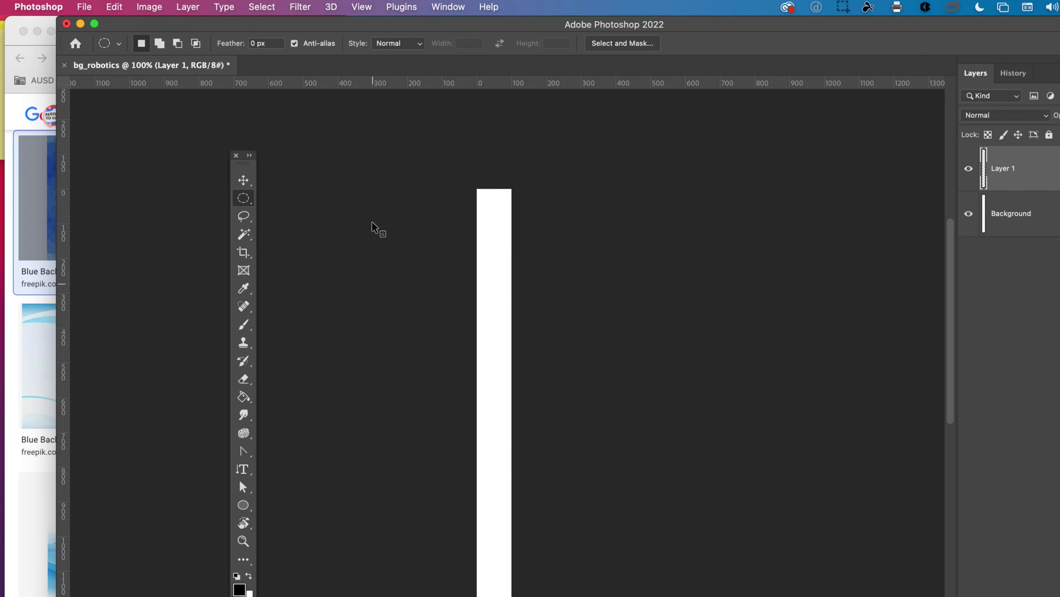
pyautogui.scroll(-8, 372, 222)
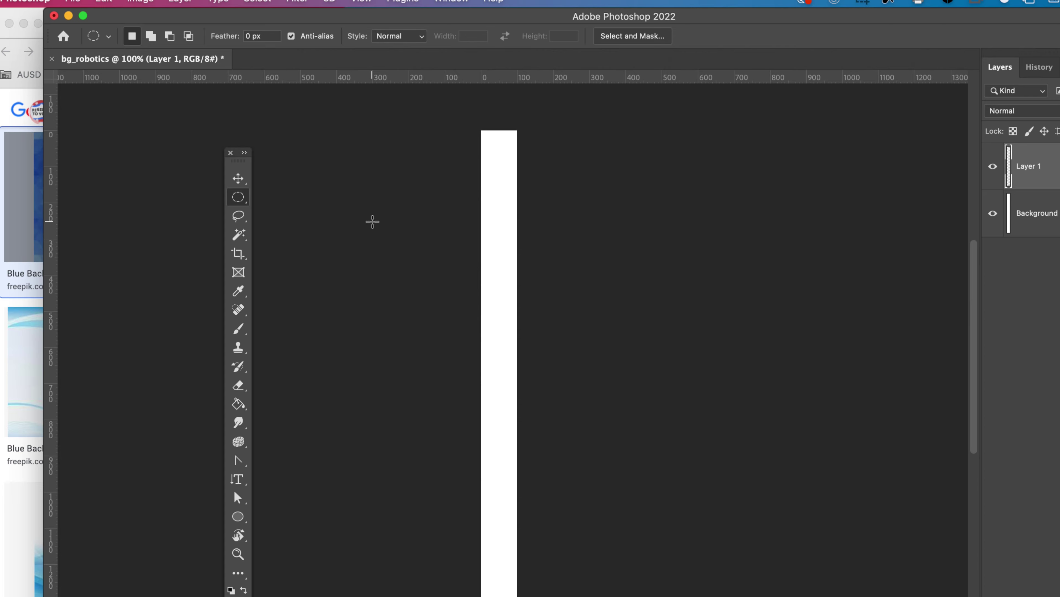
pyautogui.scroll(-2, 372, 222)
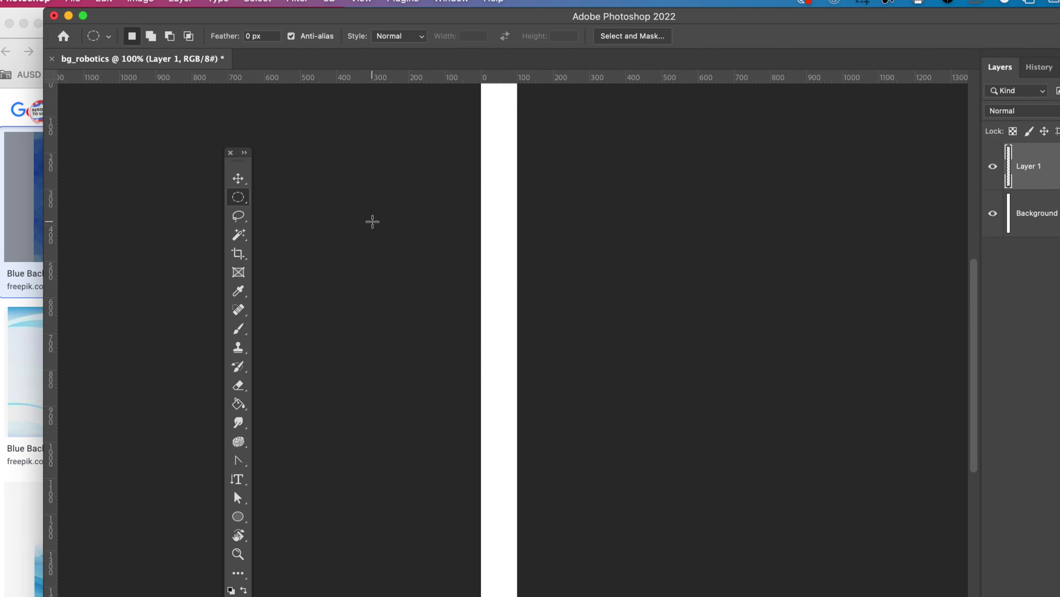
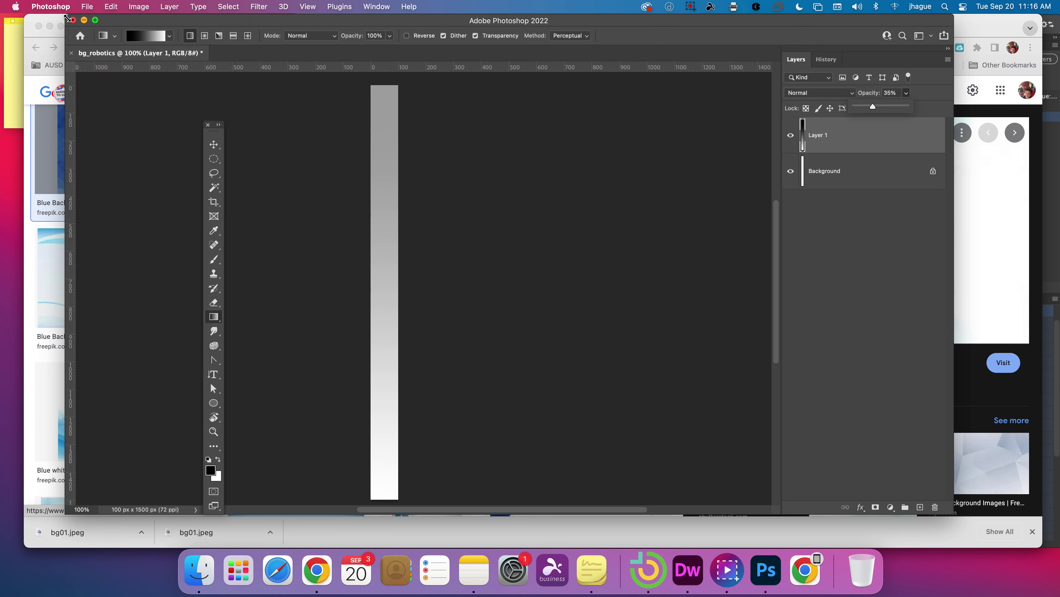
# - Start saving a copy of bg_robotics on the computer instead of Creative Cloud, and turn off the cloud storage reminder
pyautogui.click(87, 6)
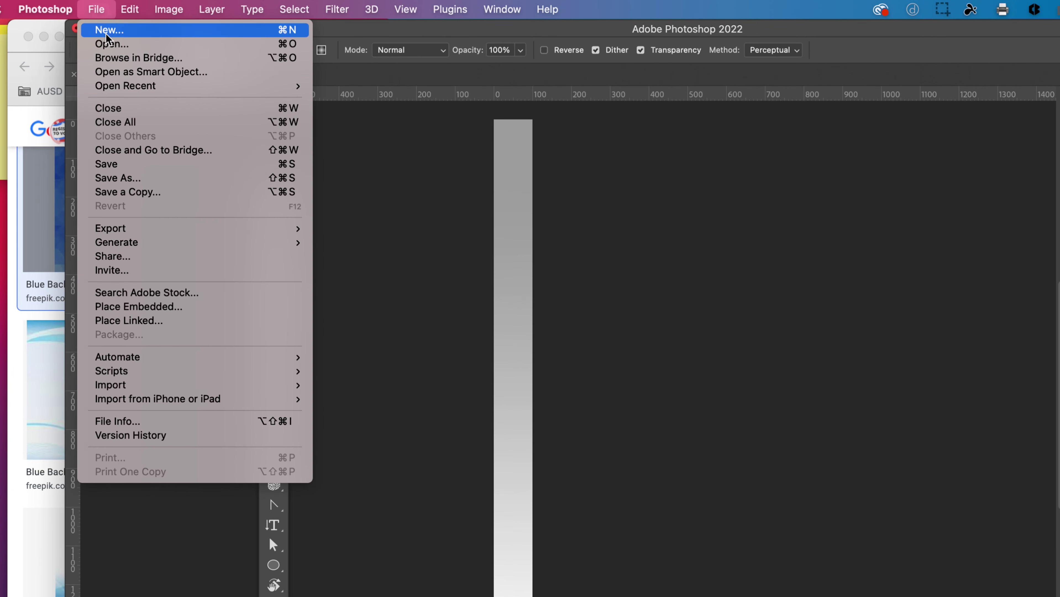
pyautogui.click(135, 193)
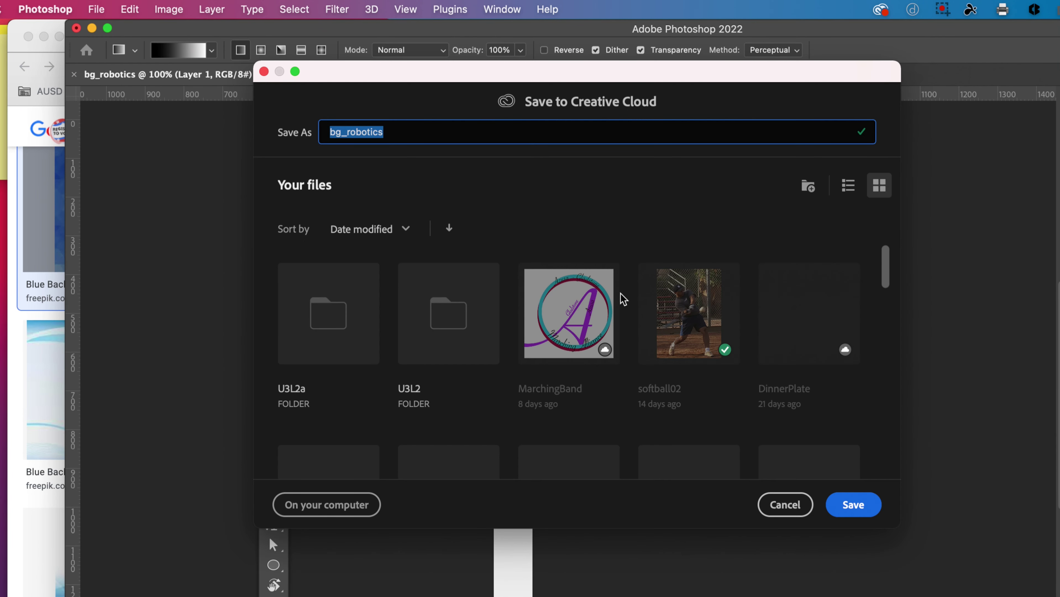
pyautogui.click(324, 505)
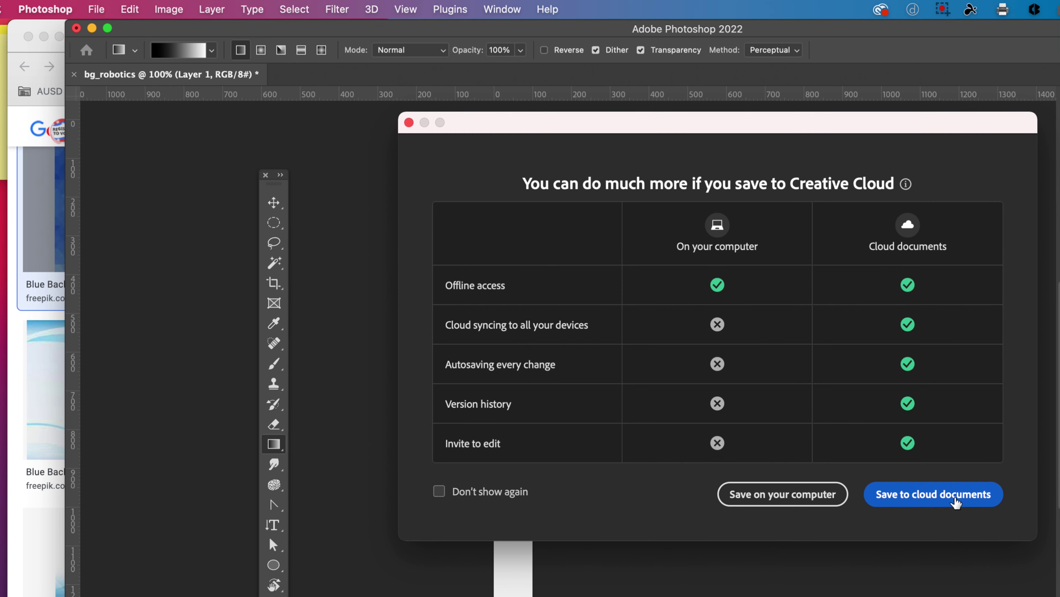
pyautogui.click(500, 497)
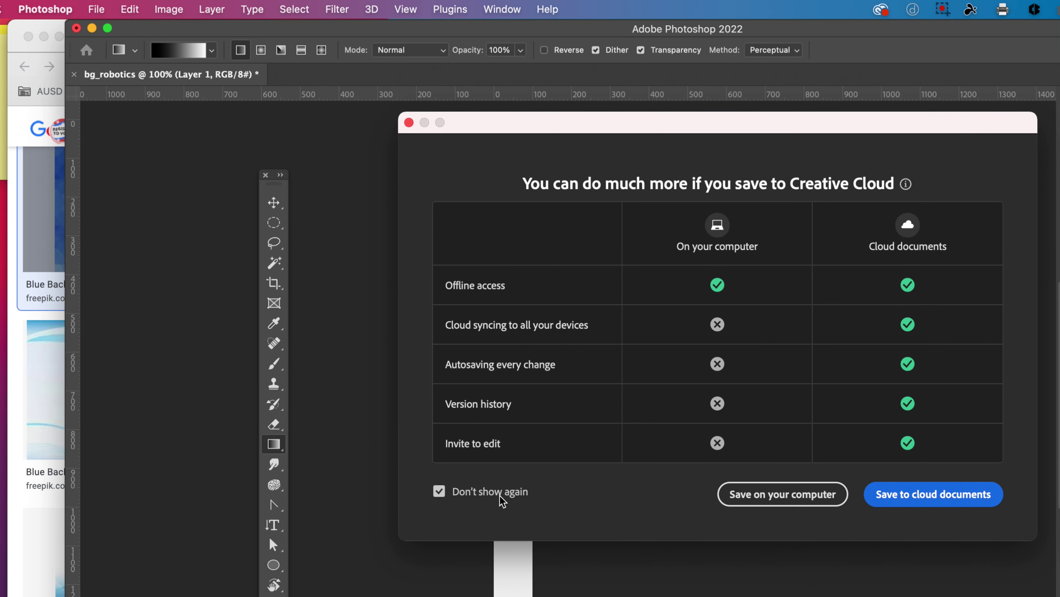
pyautogui.click(820, 495)
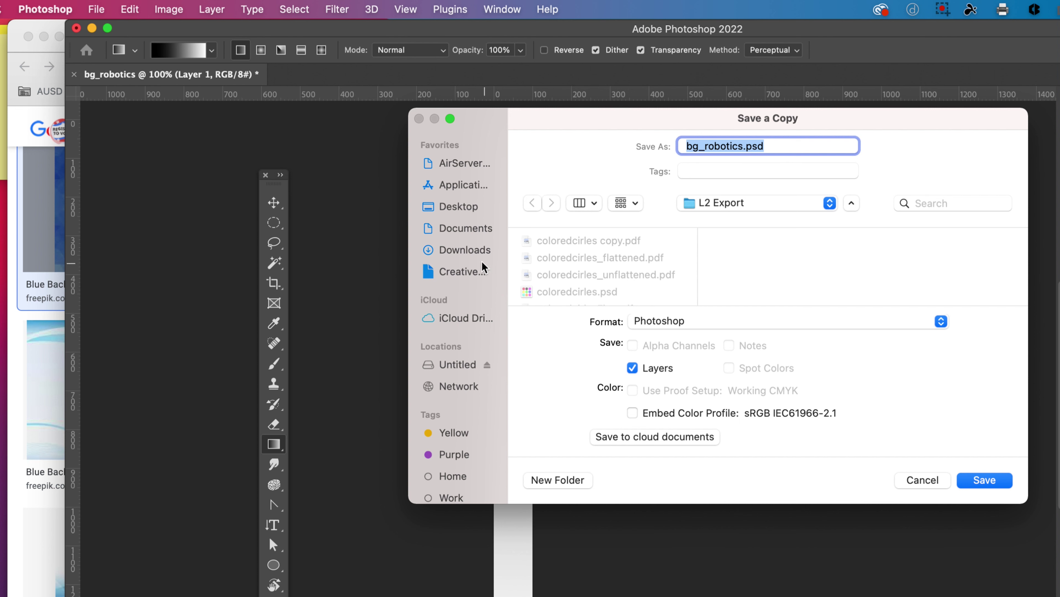
# - Choose the images folder inside Downloads, Info Tech, Practice02 as the save location and reuse the existing bg01 file name
pyautogui.click(468, 247)
pyautogui.click(594, 244)
pyautogui.scroll(-5, 582, 263)
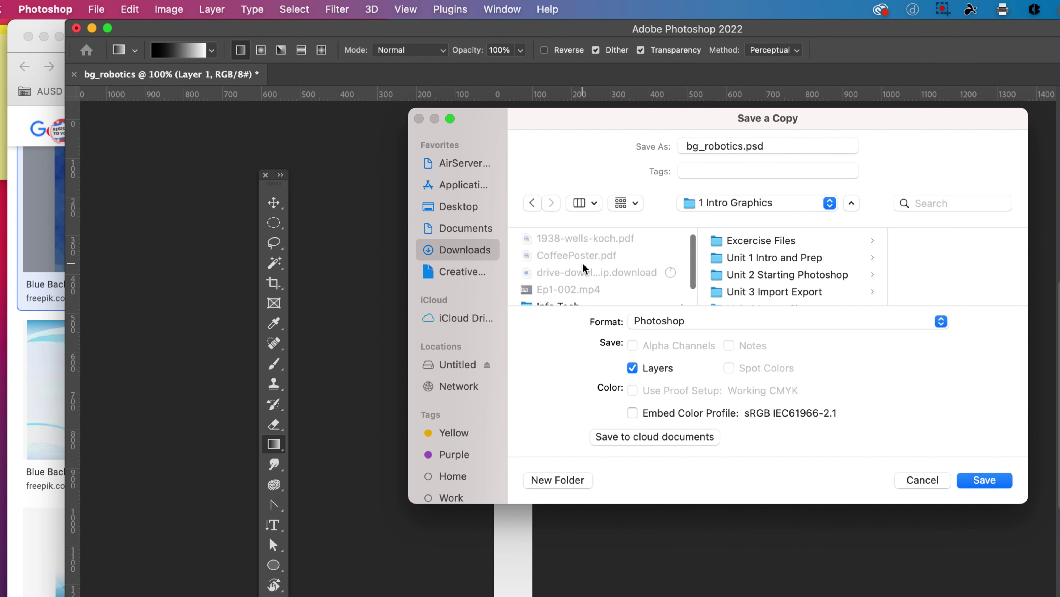
pyautogui.scroll(3, 582, 263)
pyautogui.click(569, 286)
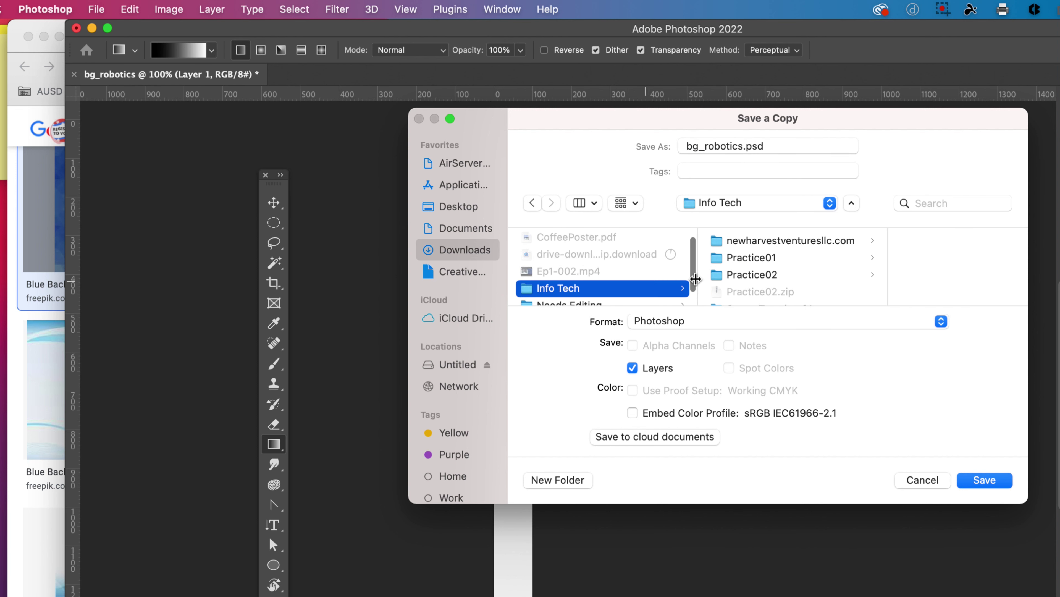
pyautogui.click(758, 276)
pyautogui.click(884, 241)
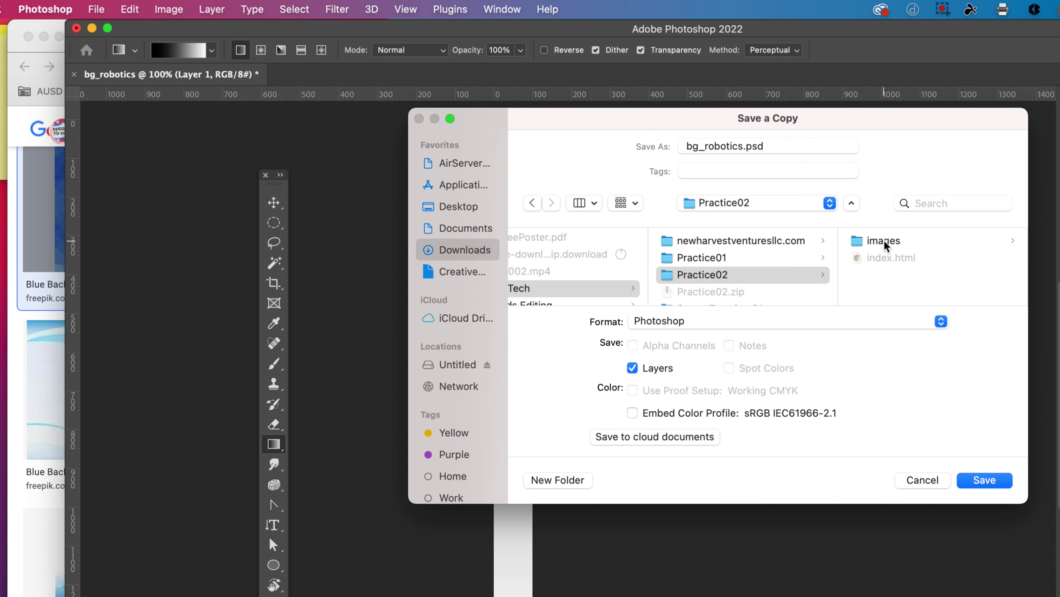
pyautogui.click(903, 276)
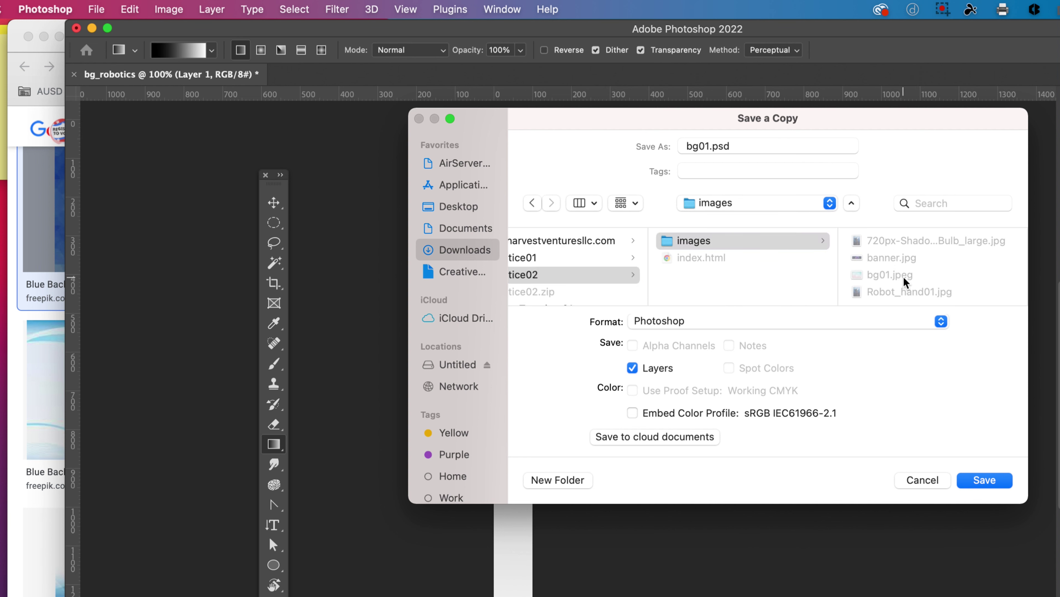
# - Set the copy's format to JPEG and save it as bg01.jpg, accepting the JPEG options
pyautogui.click(733, 323)
pyautogui.click(706, 443)
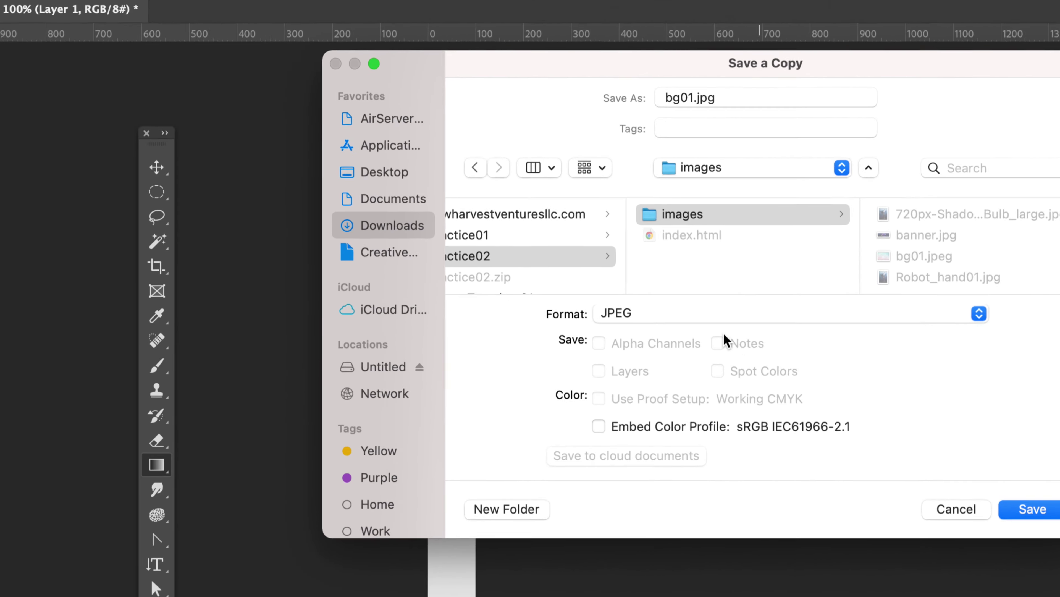
pyautogui.click(703, 324)
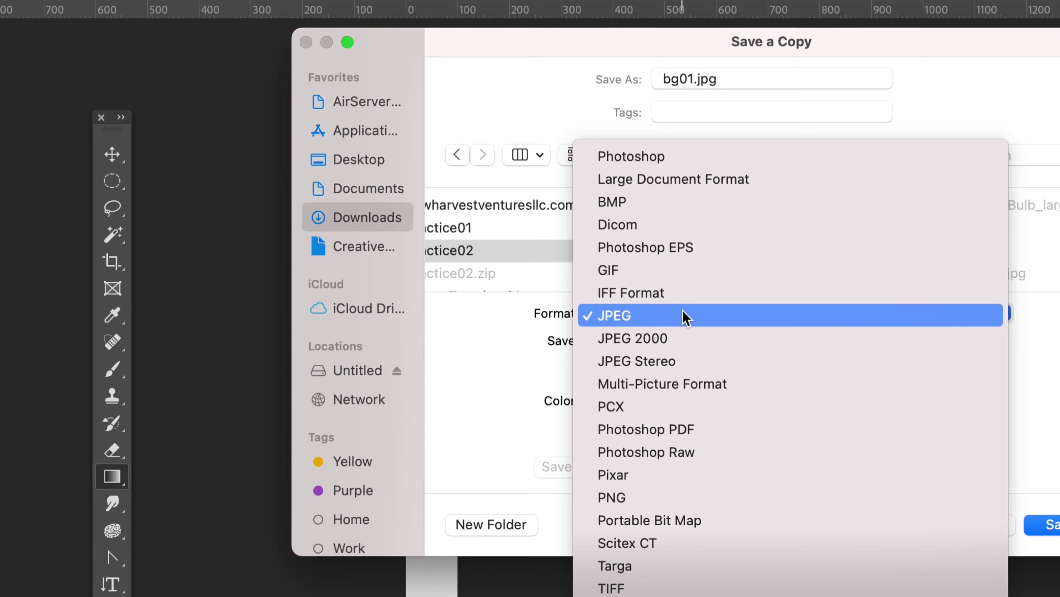
pyautogui.click(683, 316)
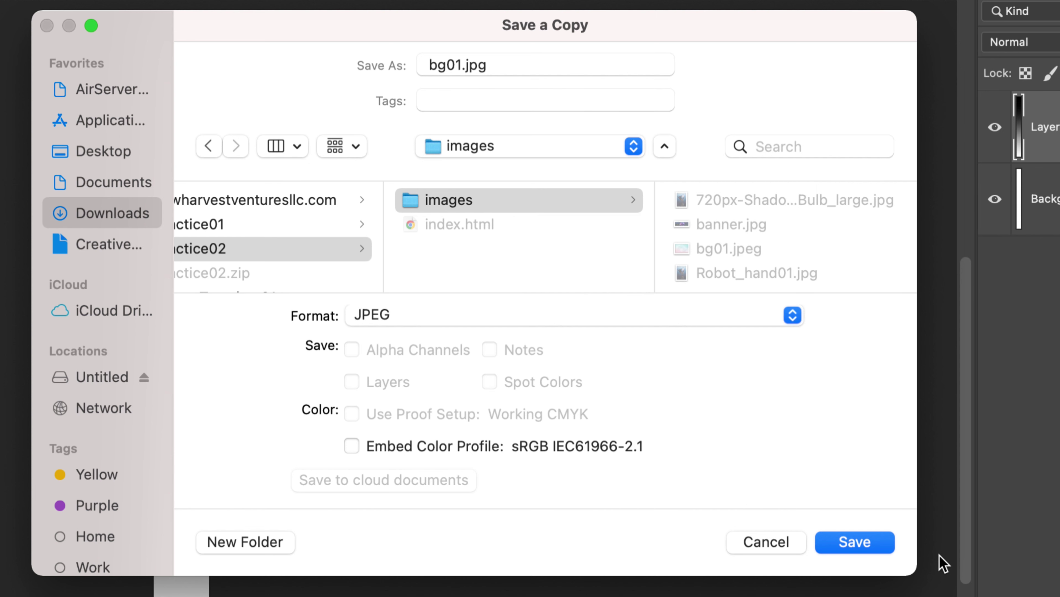
pyautogui.click(878, 545)
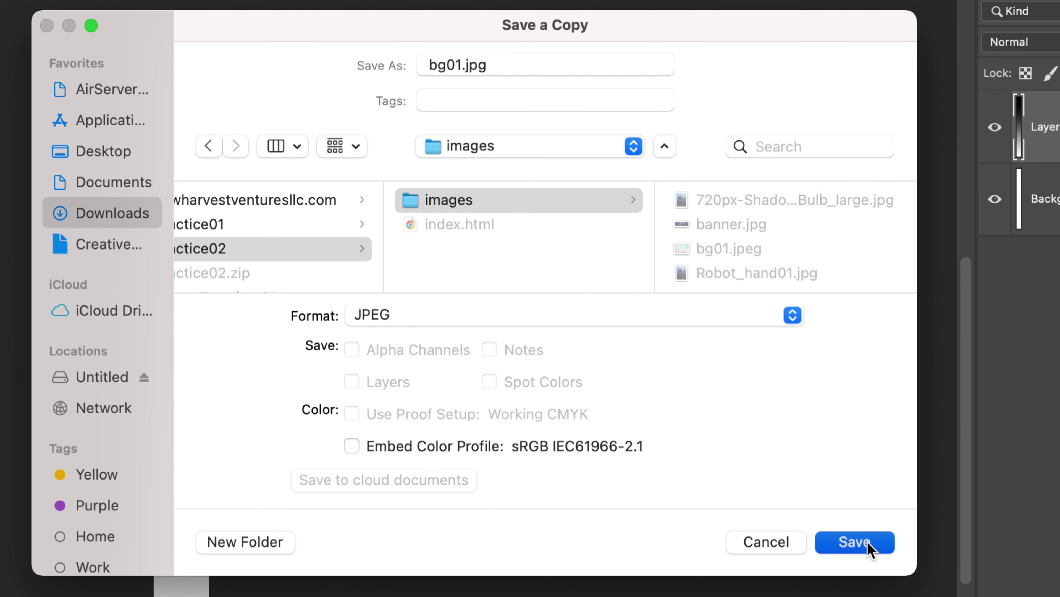
pyautogui.click(683, 194)
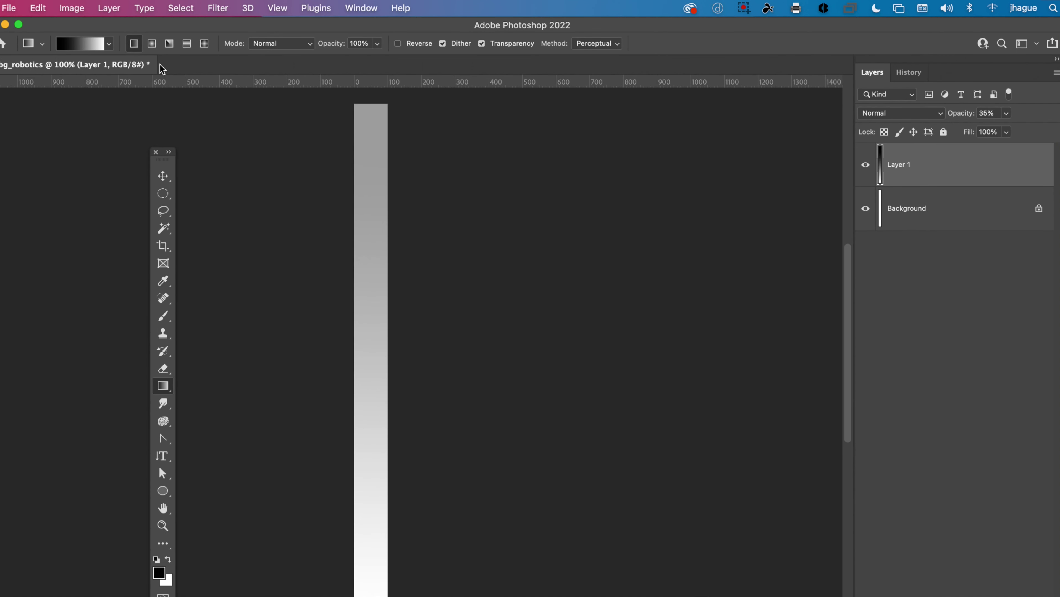
# - Start saving another copy of the document to the images folder on the computer in JPEG format
pyautogui.click(38, 7)
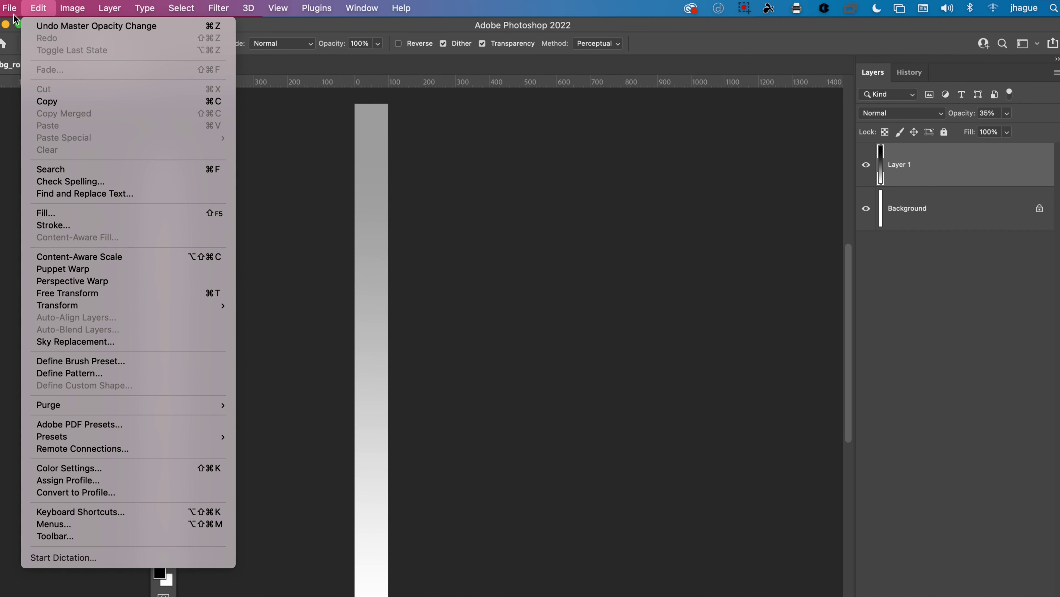
pyautogui.moveTo(15, 10)
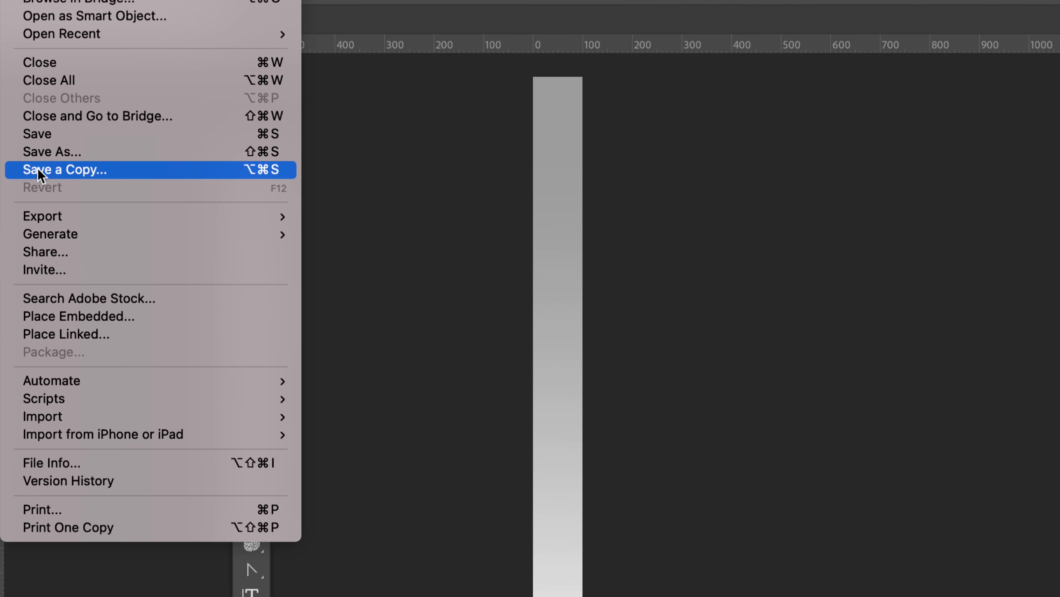
pyautogui.click(26, 167)
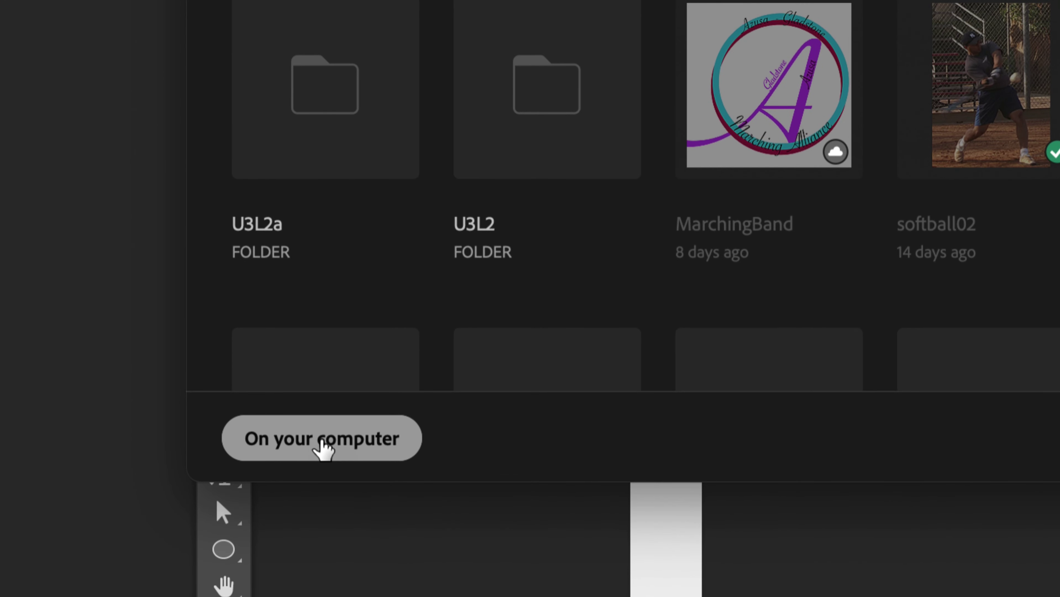
pyautogui.click(321, 440)
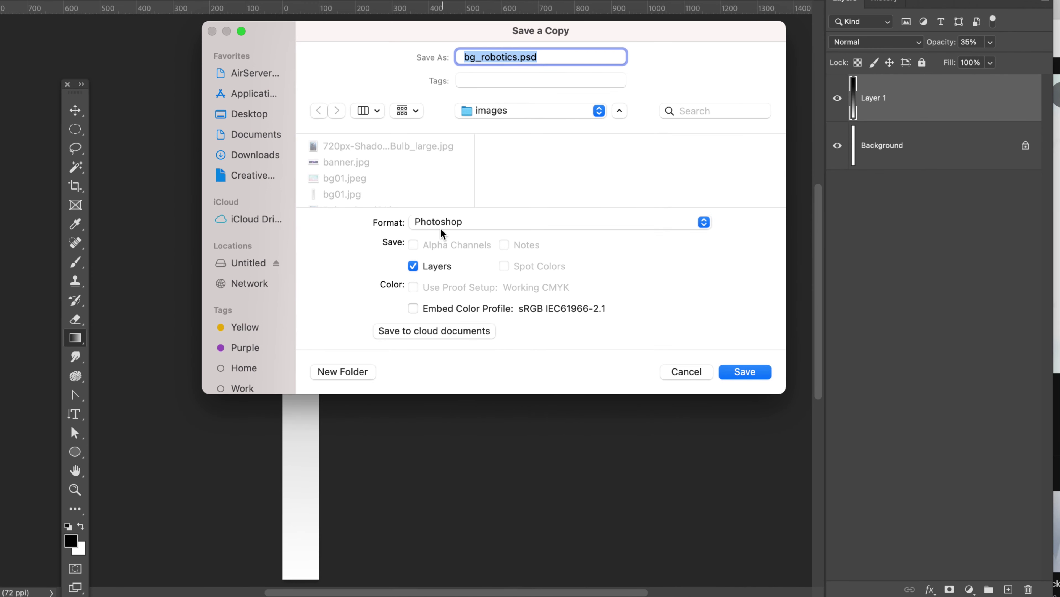
pyautogui.click(499, 225)
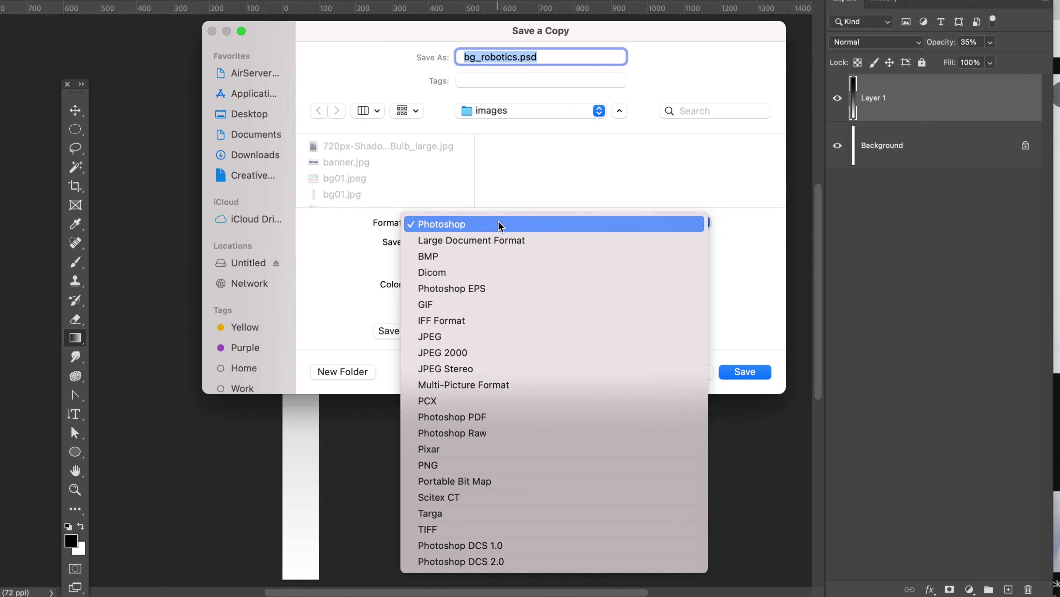
pyautogui.click(476, 343)
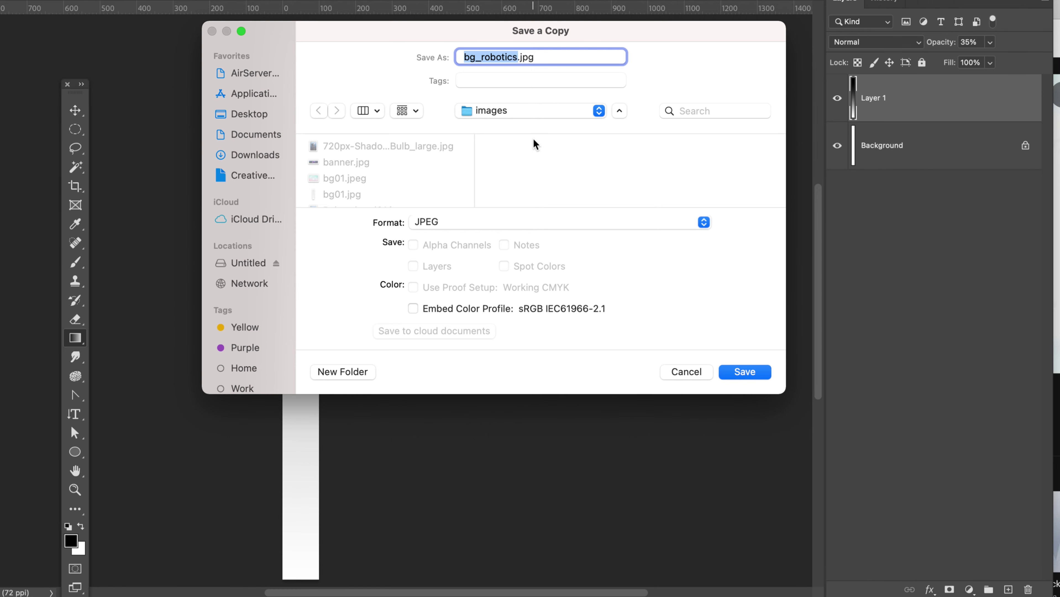
# - Name the copy bg01.jpg and save it over the existing file, accepting the JPEG options
pyautogui.click(352, 178)
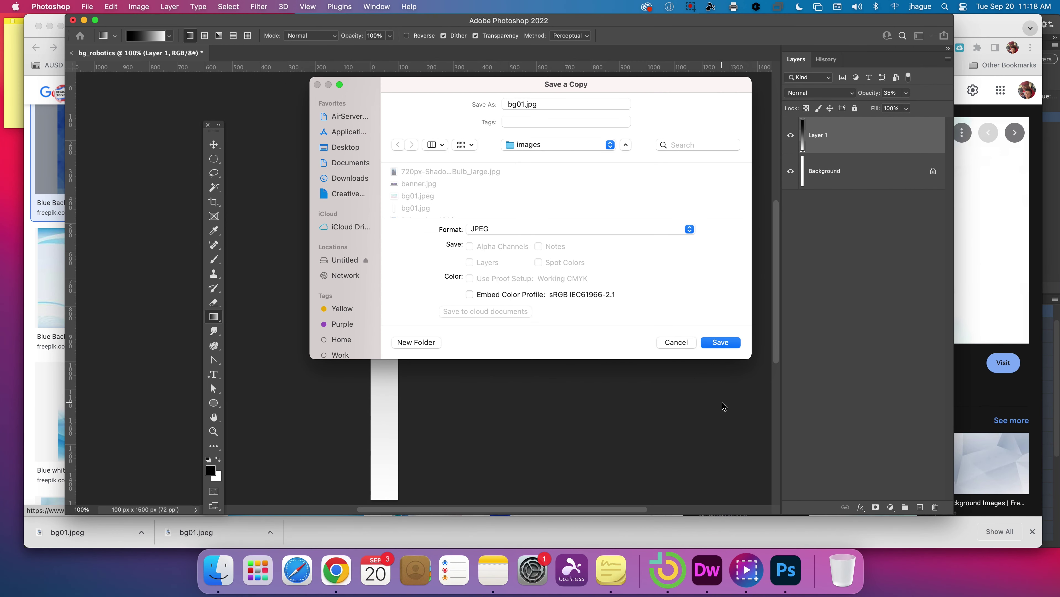
pyautogui.click(720, 342)
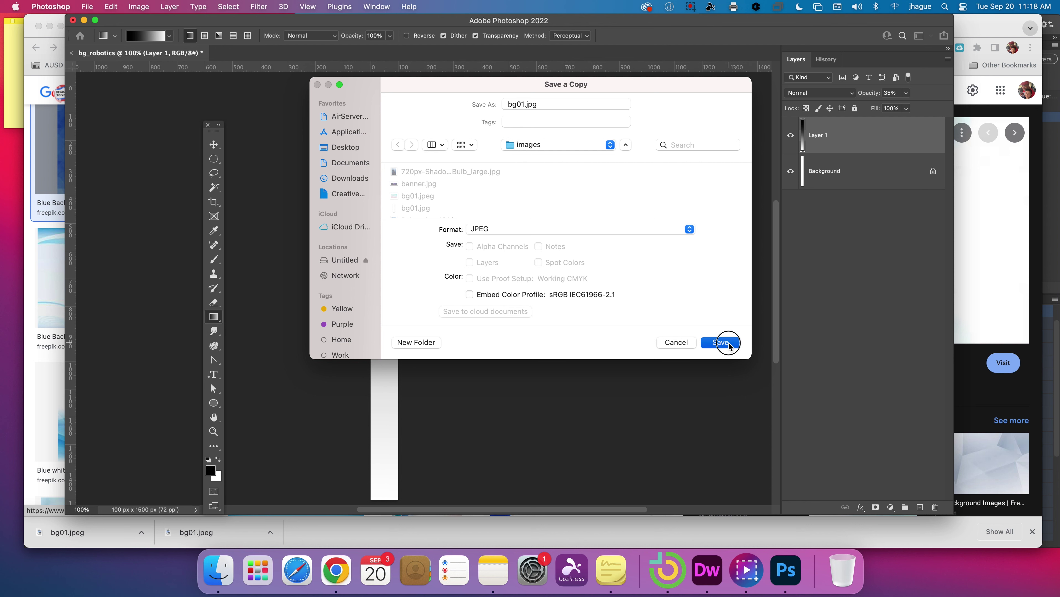
pyautogui.click(571, 273)
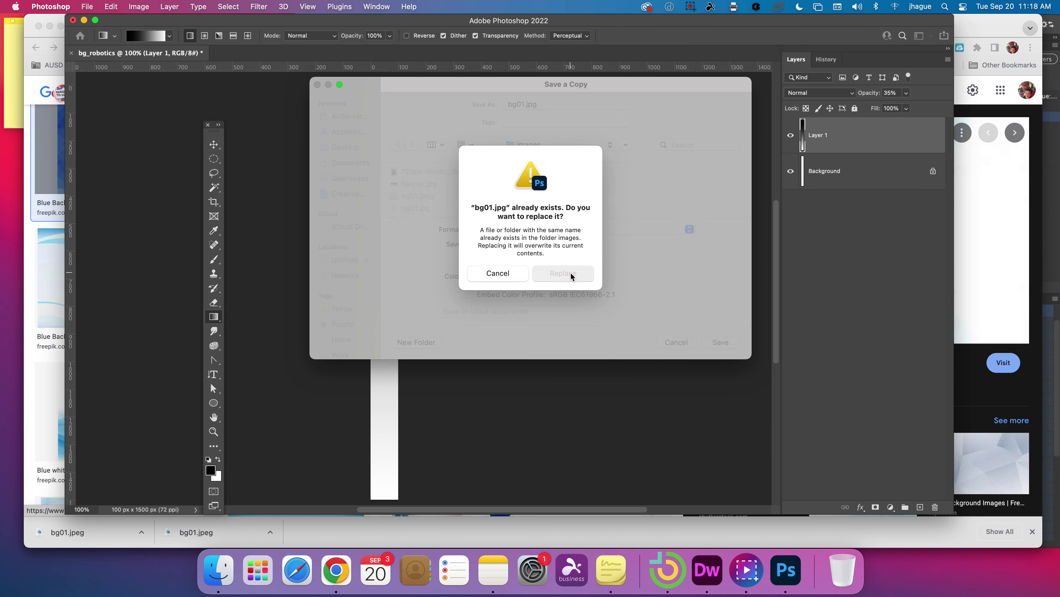
pyautogui.click(632, 167)
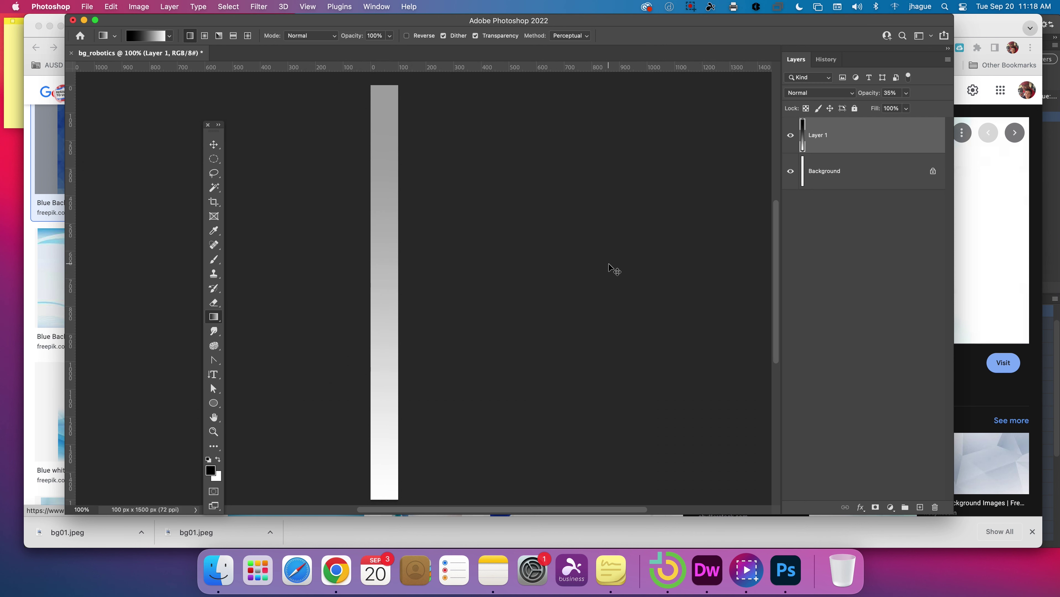
# - Switch to Dreamweaver and choose bg01.jpg from the images folder as the page's background image
pyautogui.press('super+Tab')
pyautogui.press('super+Tab')
pyautogui.press('super+Tab')
pyautogui.press('super+Tab')
pyautogui.press('super+Tab')
pyautogui.press('super+Tab')
pyautogui.press('super+Tab')
pyautogui.press('super+Tab')
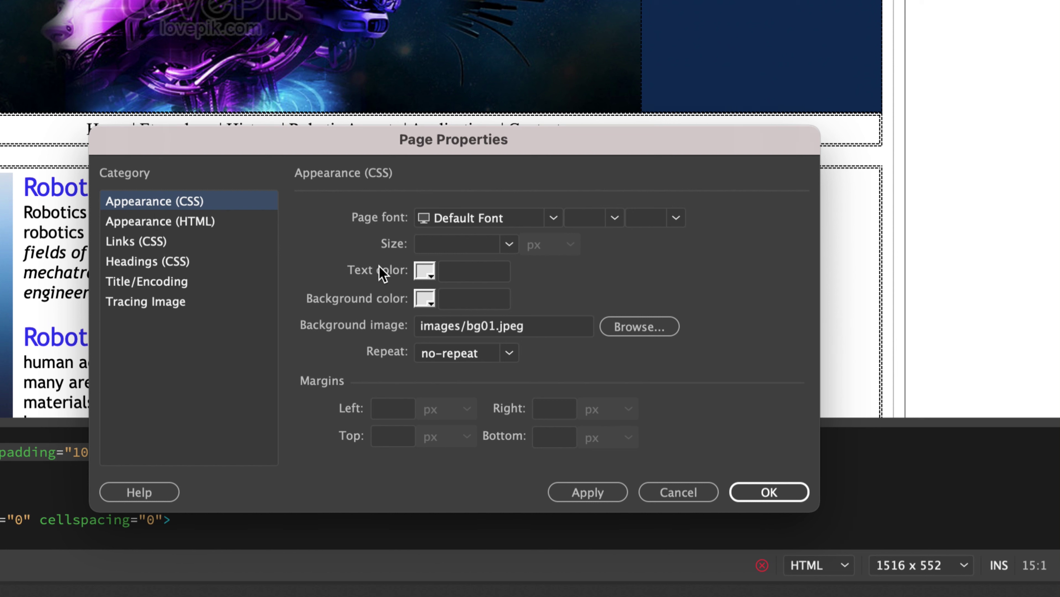
pyautogui.click(649, 329)
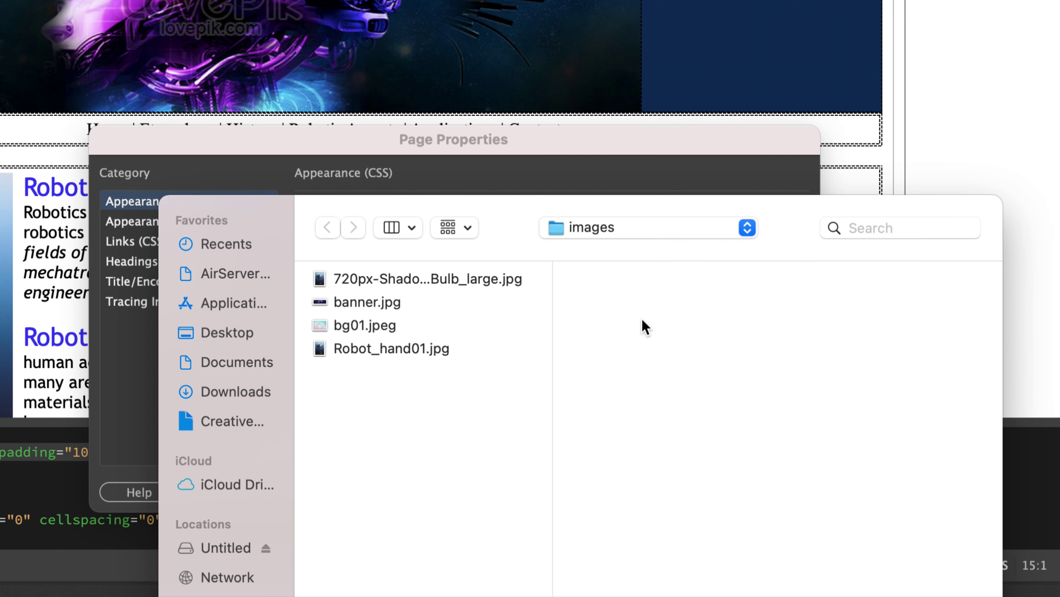
pyautogui.click(370, 330)
pyautogui.click(373, 347)
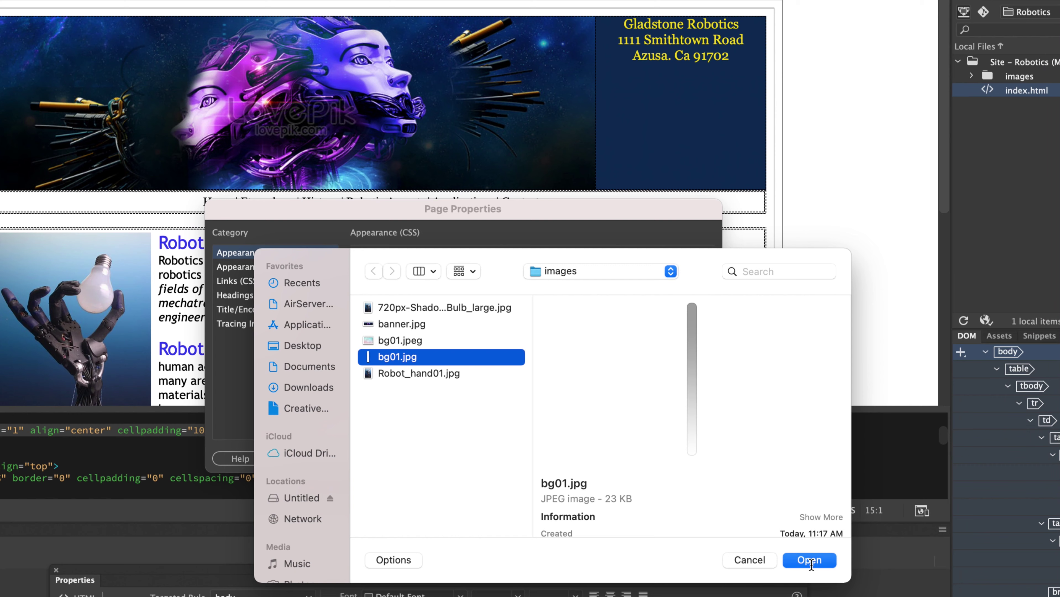
pyautogui.click(810, 559)
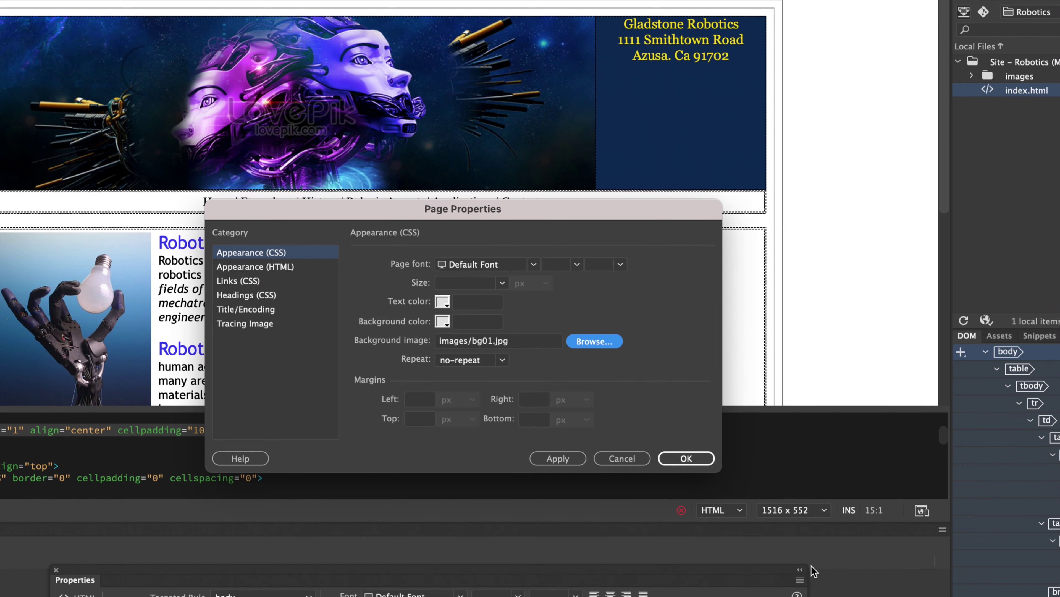
# - Set the background image to repeat and apply the page properties
pyautogui.click(503, 364)
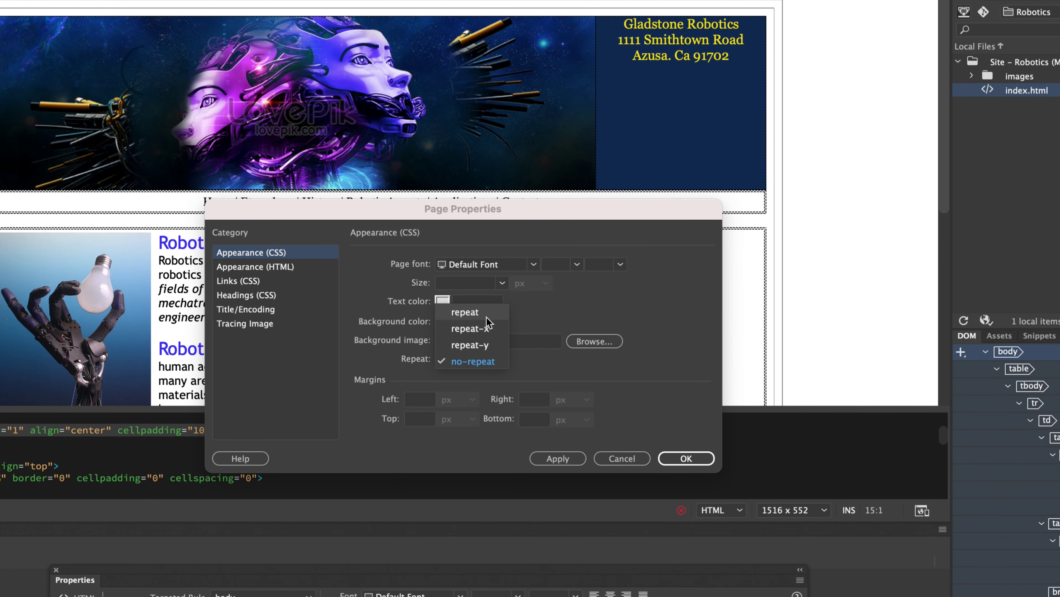
pyautogui.click(465, 312)
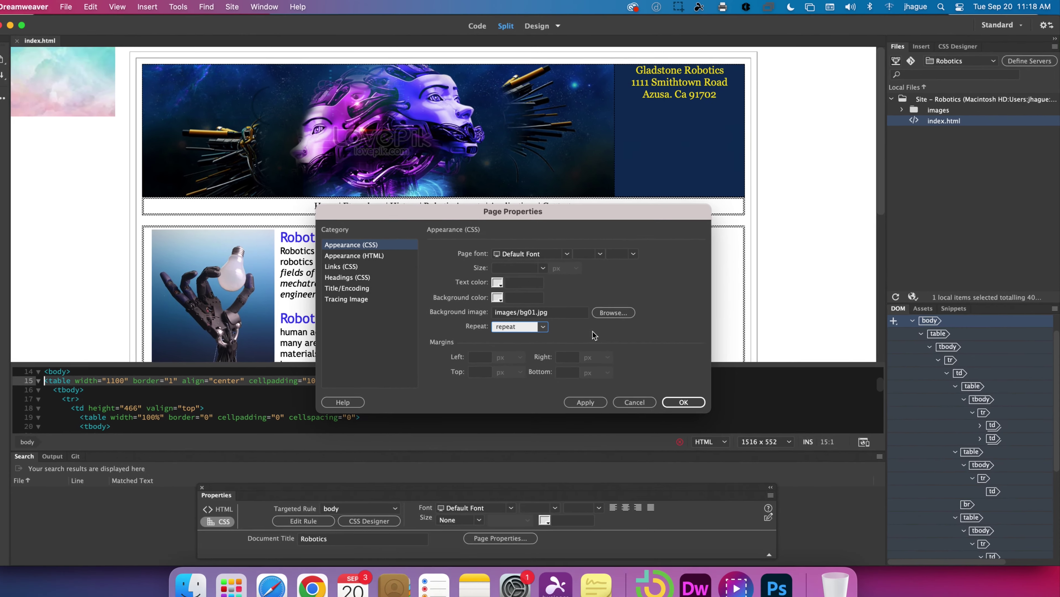
pyautogui.click(692, 400)
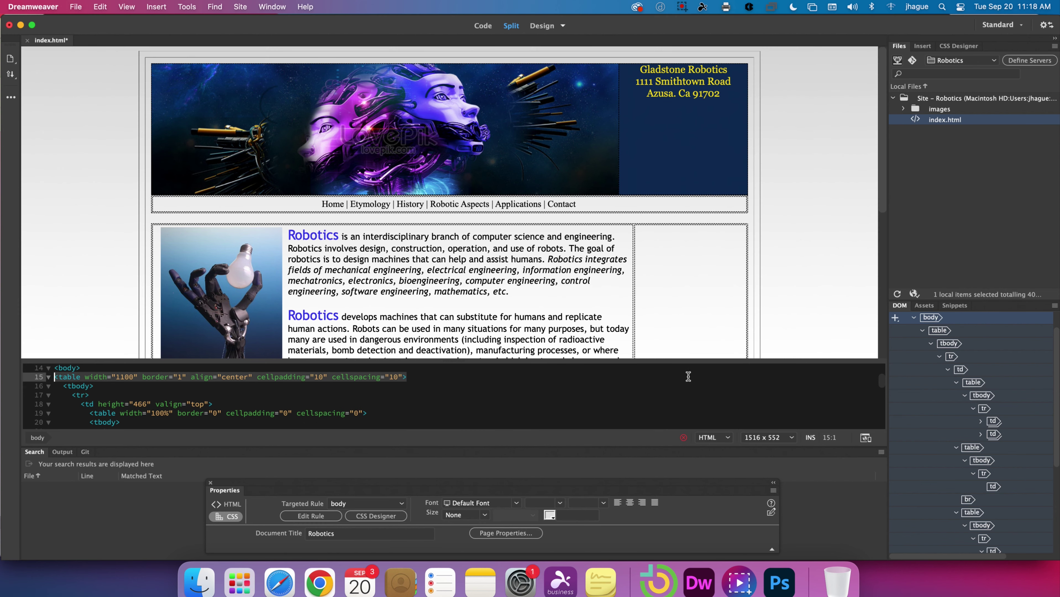
# - Look over the new background in the page layout and save index.html
pyautogui.scroll(-5, 633, 322)
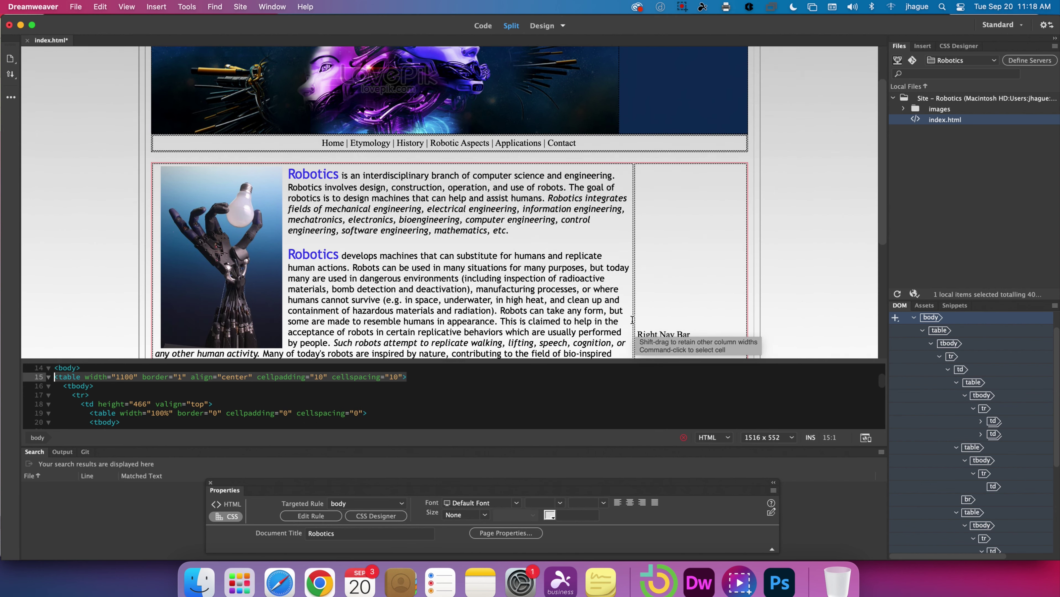
pyautogui.scroll(-2, 632, 319)
pyautogui.scroll(8, 631, 319)
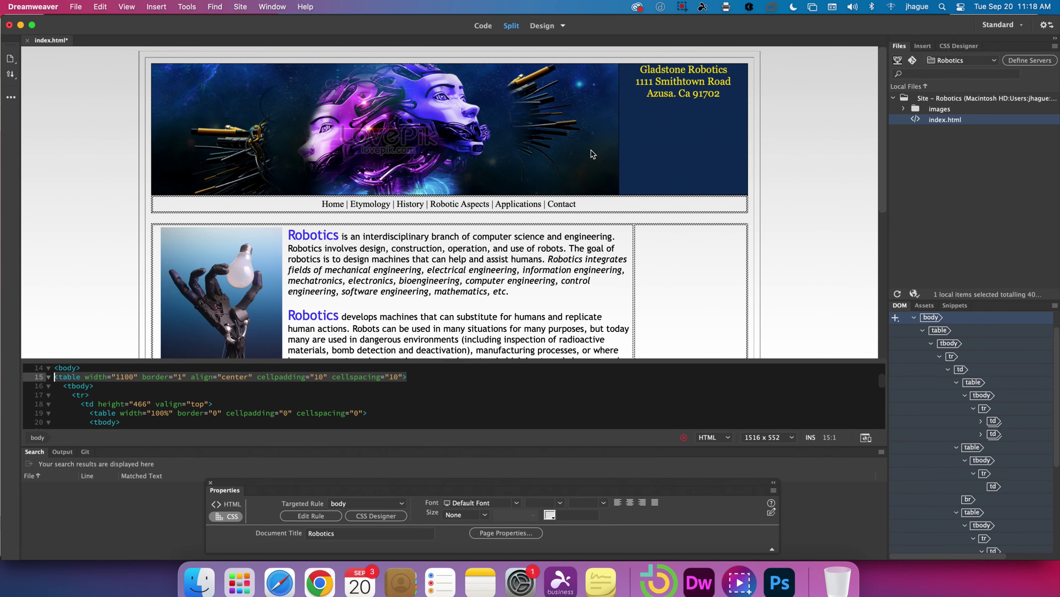
pyautogui.click(77, 7)
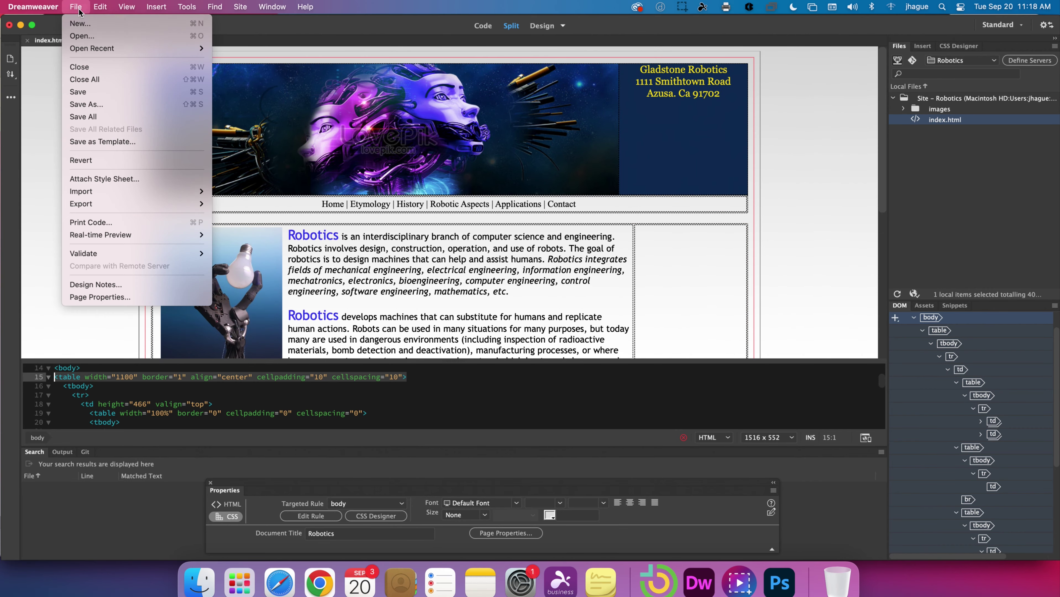
pyautogui.click(95, 92)
# - Switch to Chrome and reload the Robotics page to preview the saved background
pyautogui.press('super+Tab')
pyautogui.press('super+Tab')
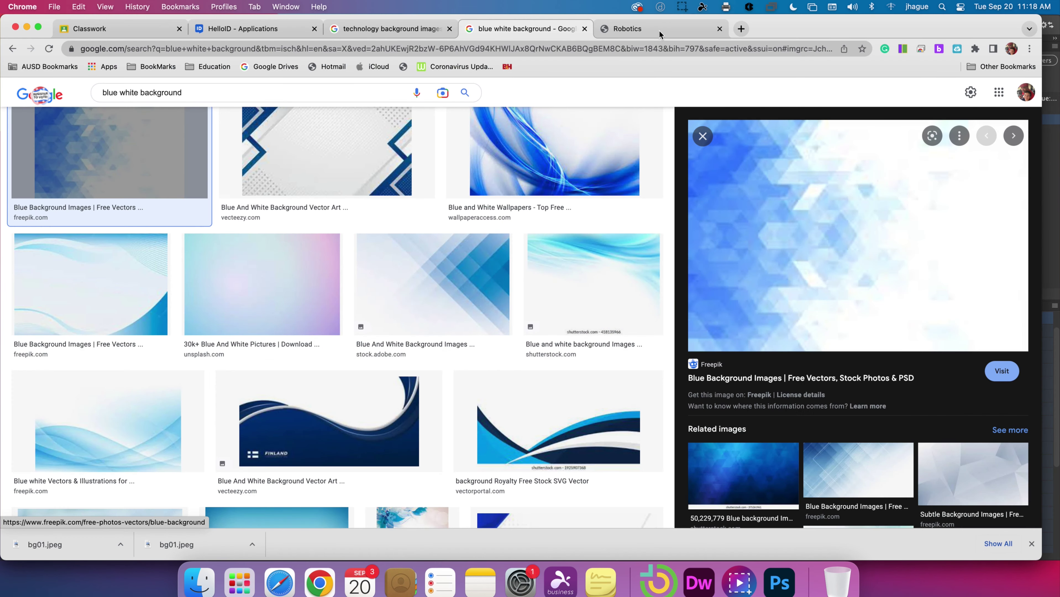
pyautogui.click(659, 34)
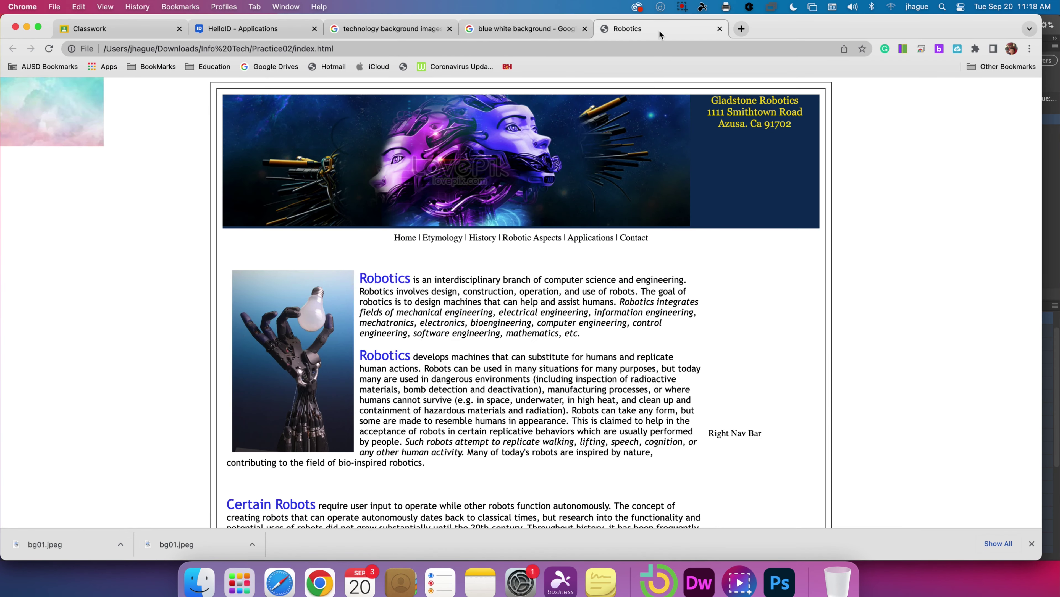
pyautogui.click(50, 48)
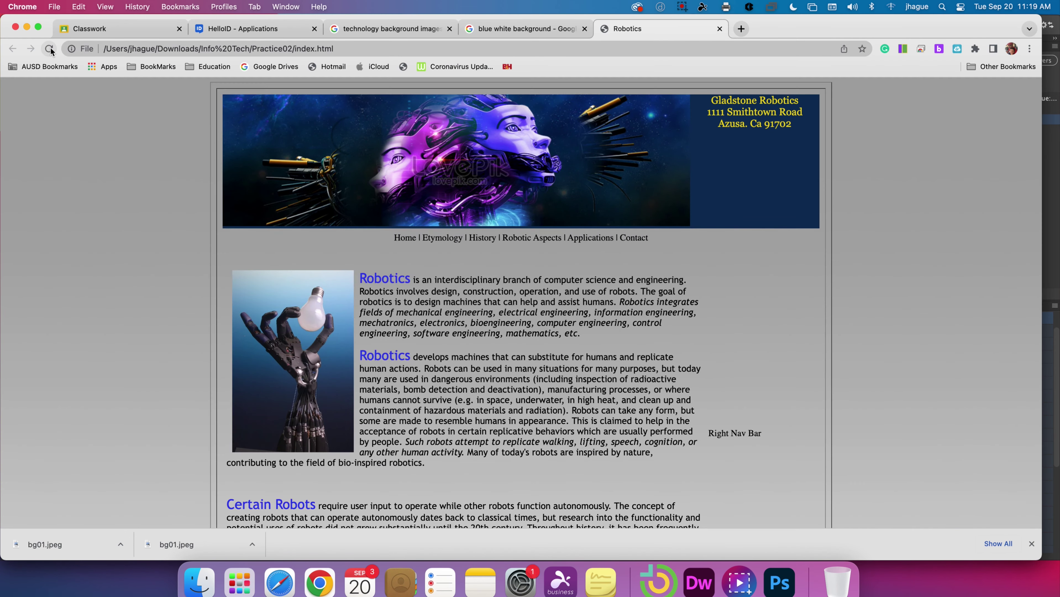
# - Examine how the gradient background runs down the full length of the Robotics page and switch back to Dreamweaver
pyautogui.scroll(-5, 150, 164)
pyautogui.scroll(5, 150, 164)
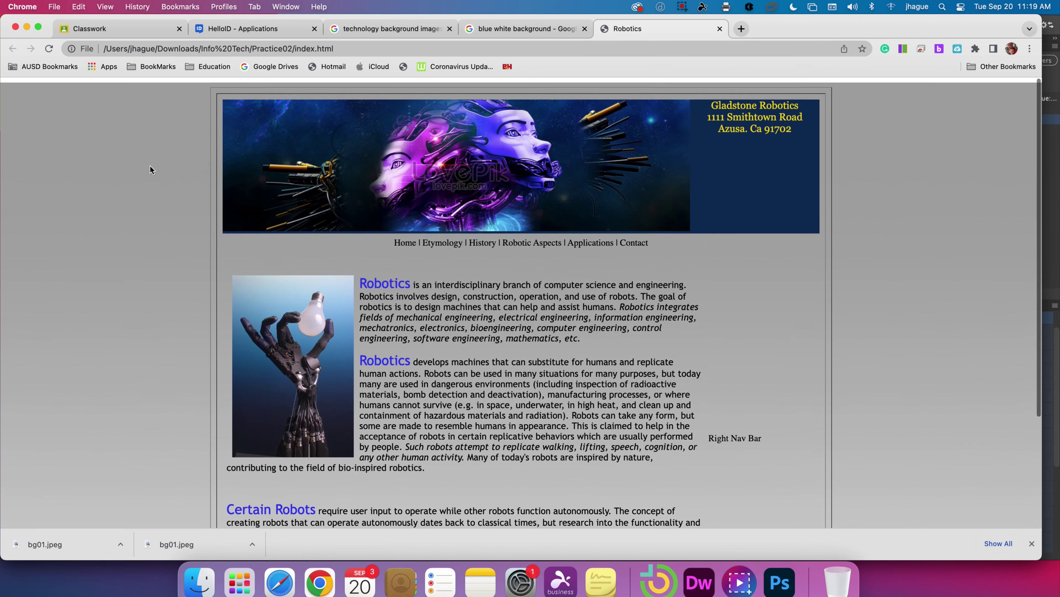
pyautogui.scroll(-5, 150, 165)
pyautogui.scroll(5, 150, 166)
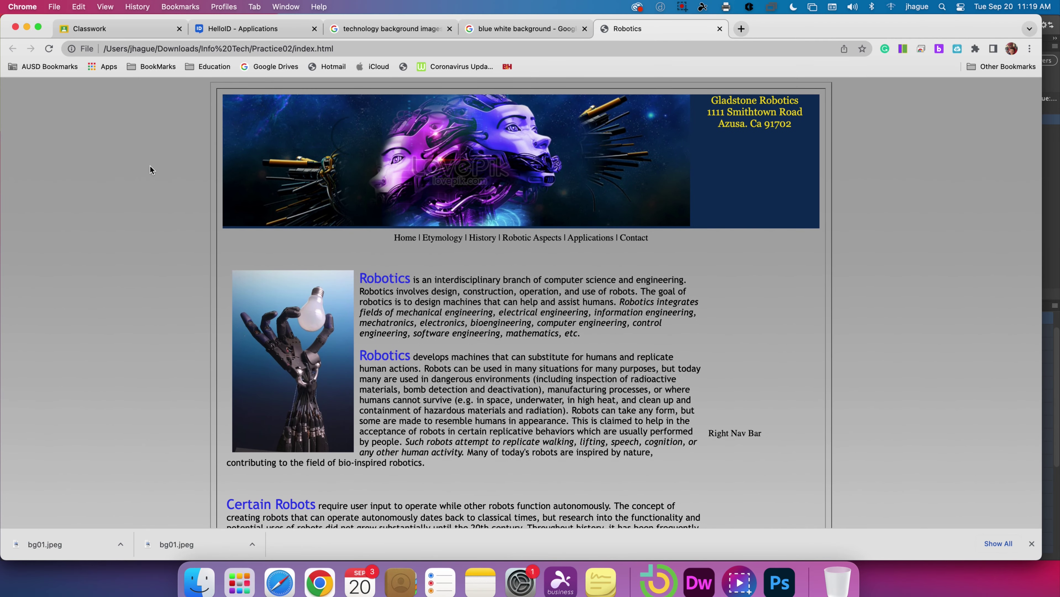
pyautogui.scroll(-5, 150, 166)
pyautogui.scroll(5, 150, 169)
pyautogui.press('super+Tab')
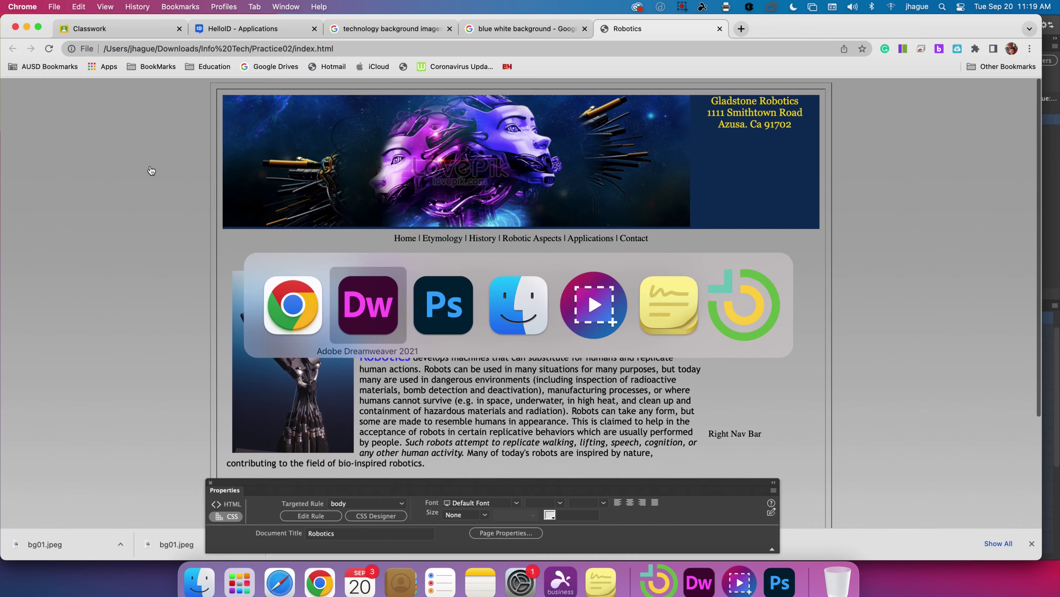
# - Switch to Dreamweaver and set the page's background image to repeat-x in the CSS appearance page properties
pyautogui.press('super+Tab')
pyautogui.press('super+Tab')
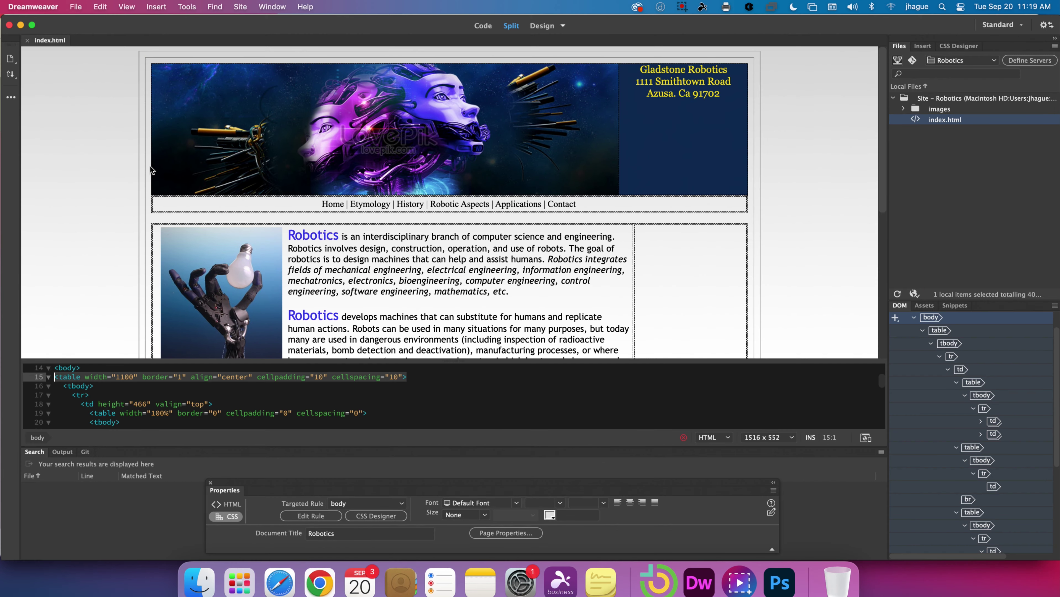
pyautogui.press('super+Tab')
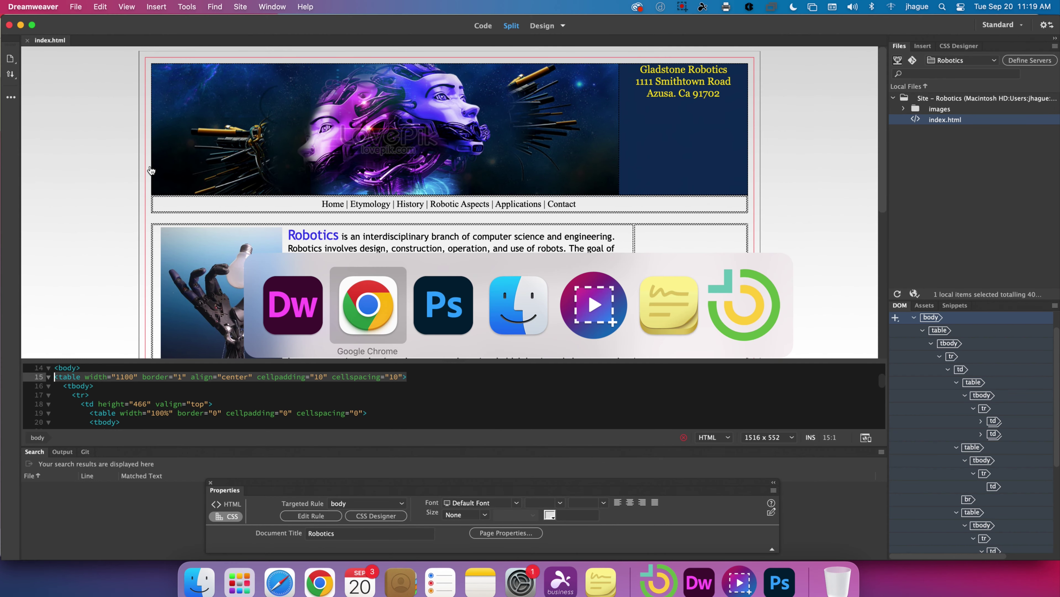
pyautogui.press('super+Tab')
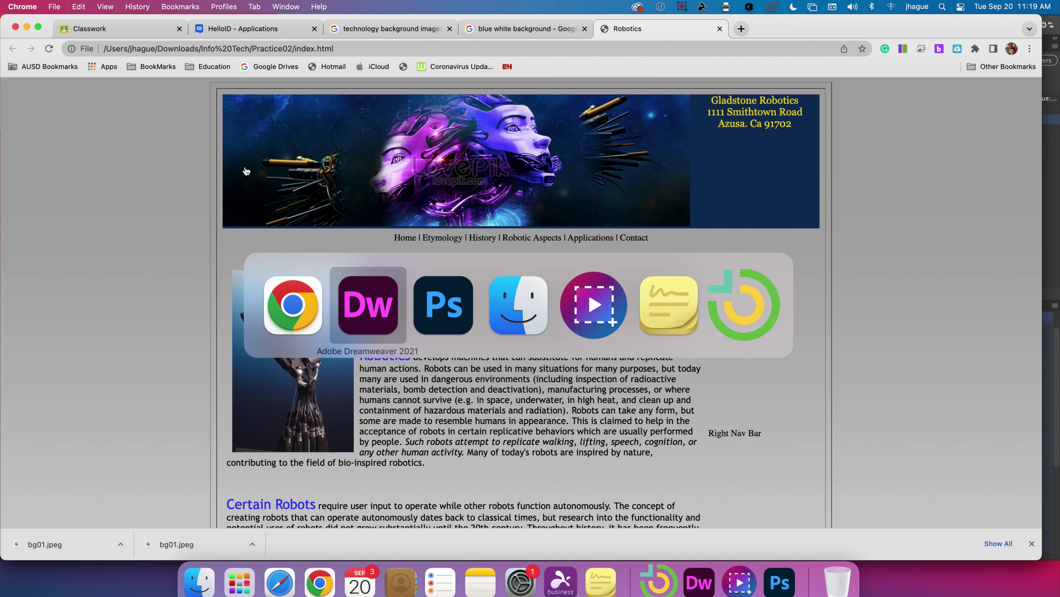
pyautogui.click(85, 8)
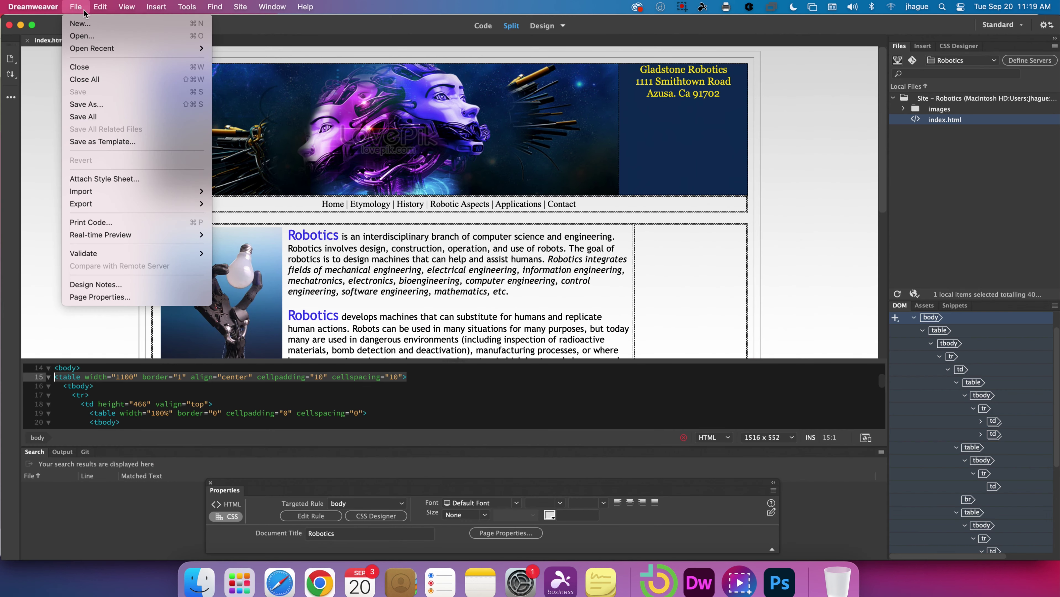
pyautogui.click(123, 296)
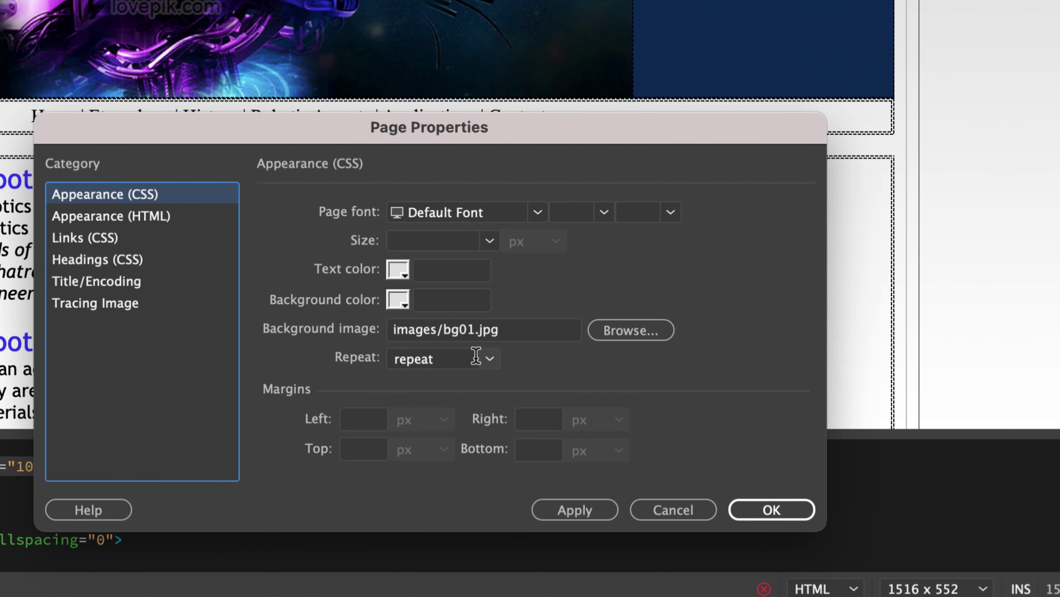
pyautogui.click(488, 360)
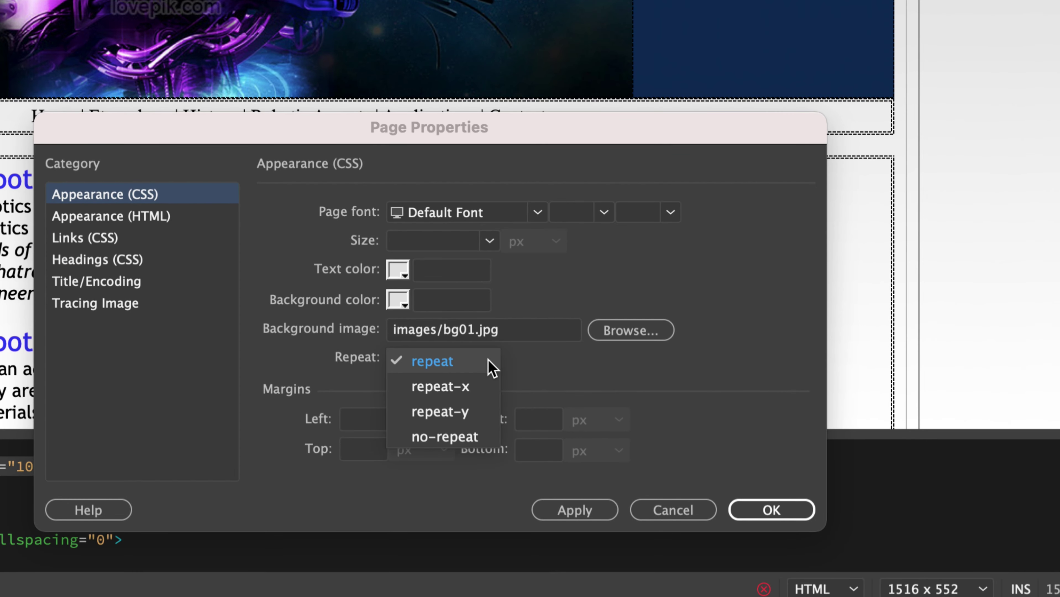
pyautogui.click(103, 215)
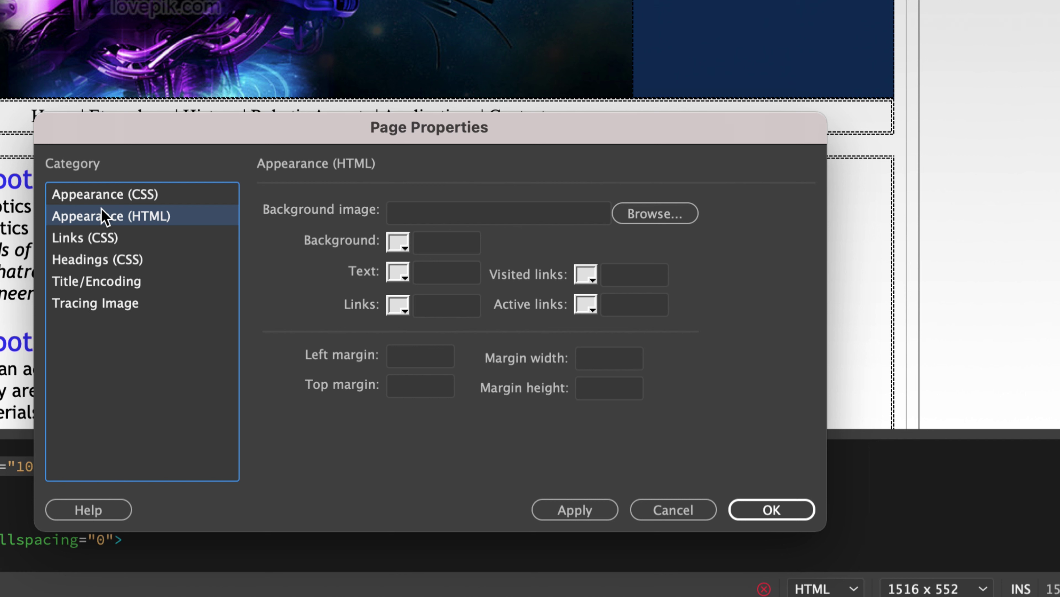
pyautogui.click(119, 197)
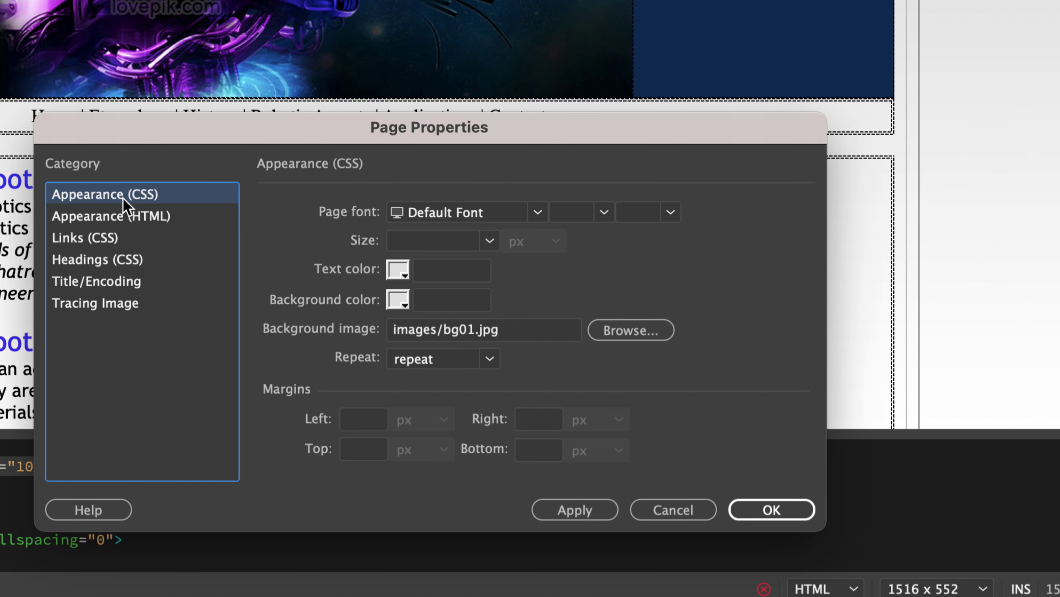
pyautogui.click(490, 362)
pyautogui.click(469, 388)
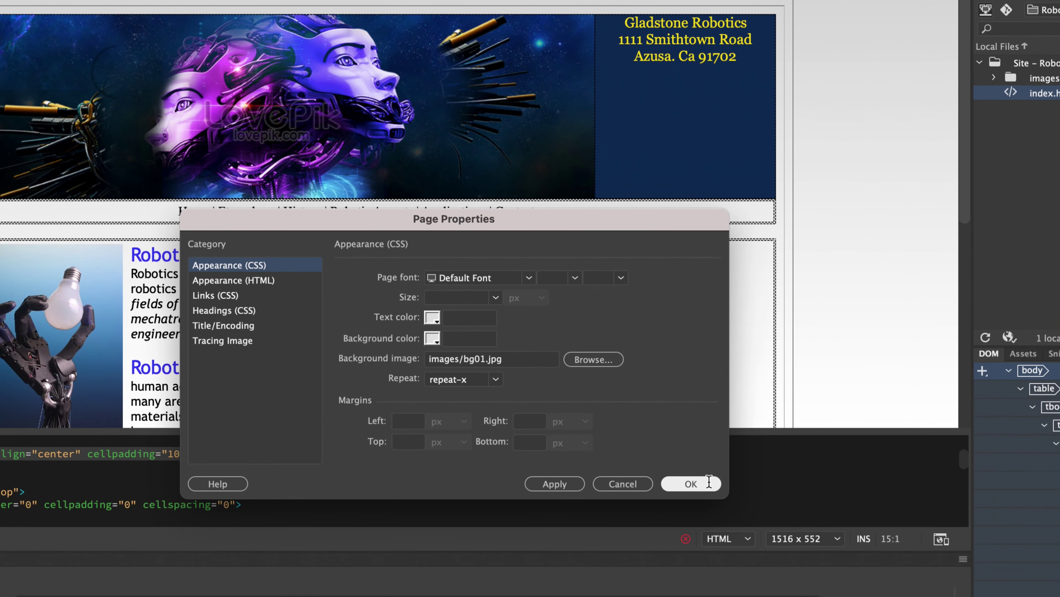
pyautogui.click(690, 484)
# - Save index.html, switch to Chrome and reload the Robotics page to check the repeat-x background along its full length
pyautogui.press('super+Tab')
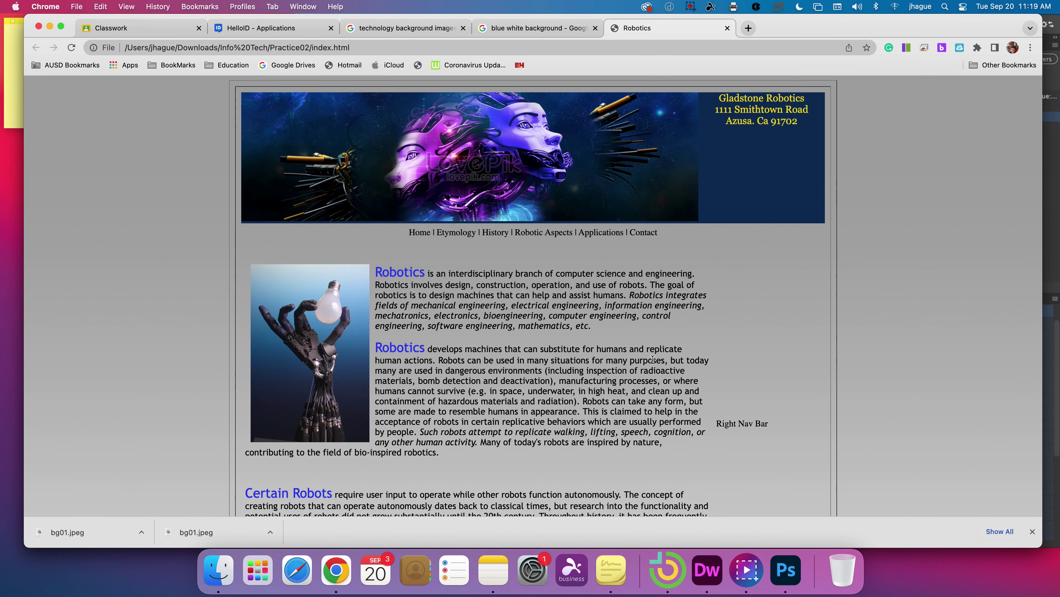
pyautogui.press('super+Tab')
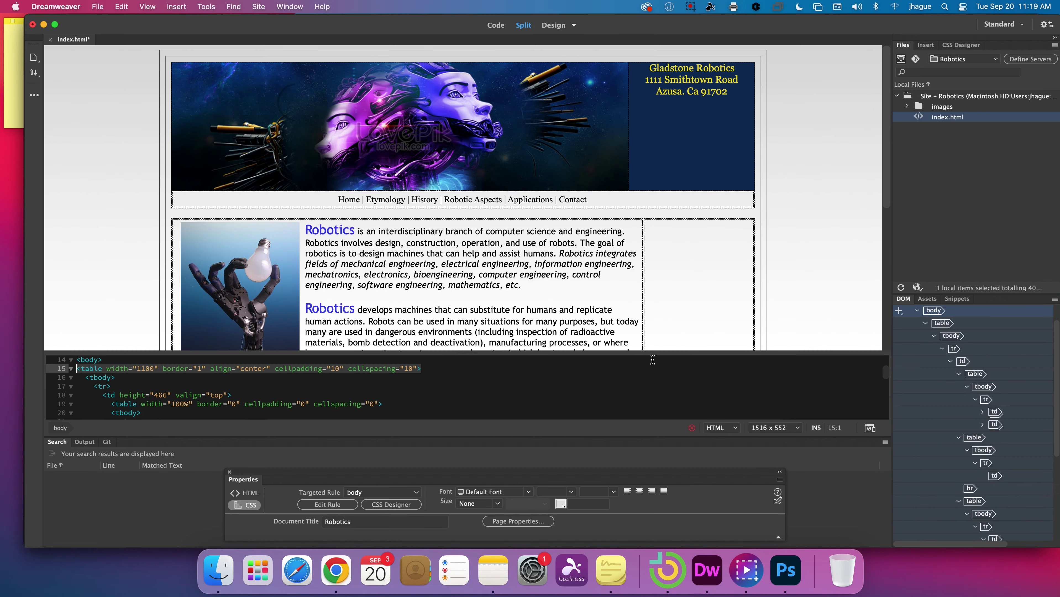
pyautogui.press('super+Tab')
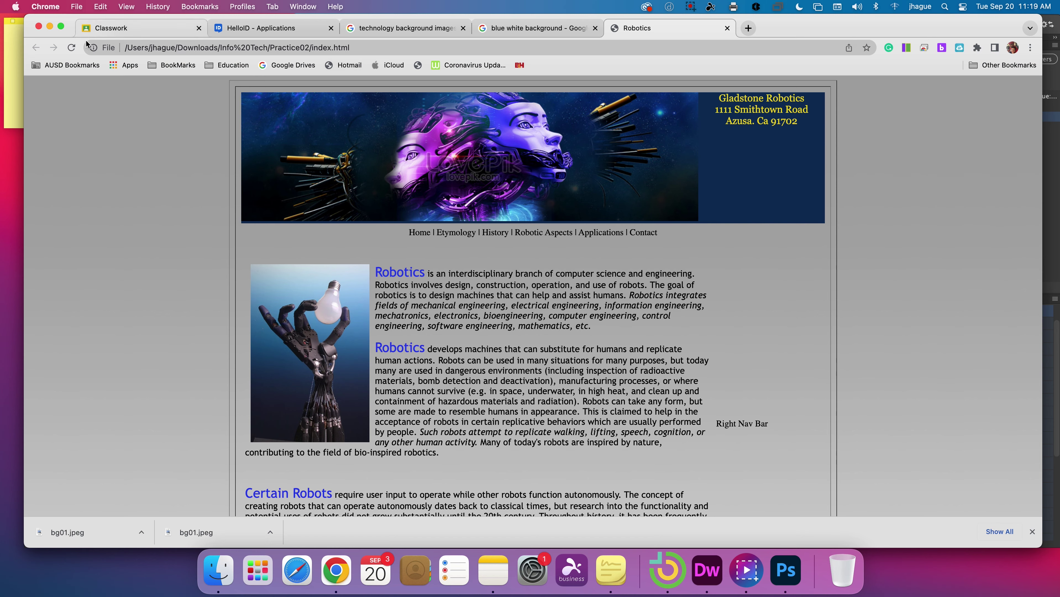
pyautogui.click(72, 48)
pyautogui.scroll(-7, 241, 129)
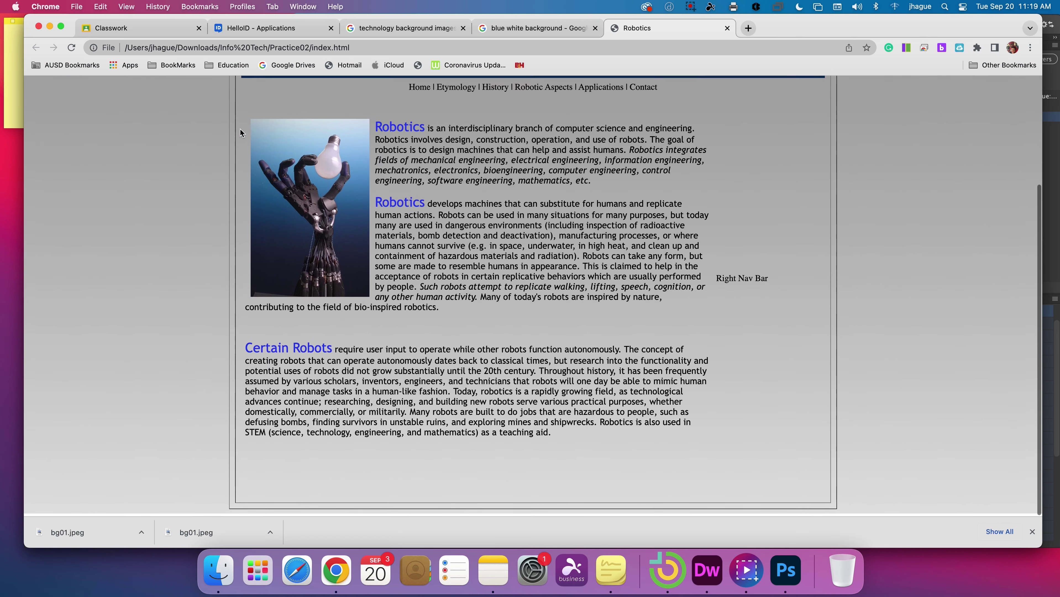
pyautogui.scroll(7, 241, 130)
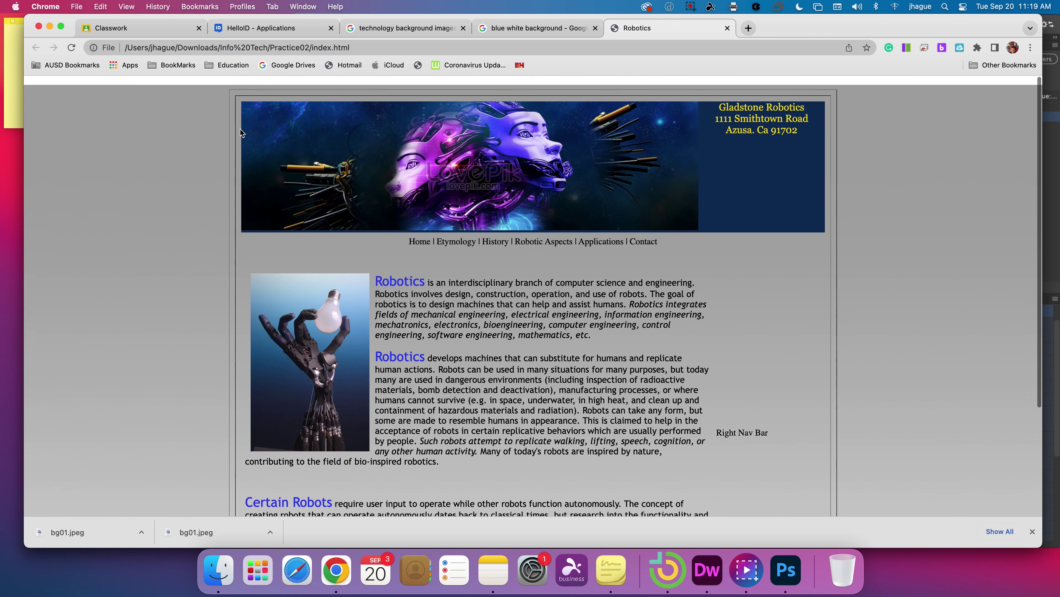
pyautogui.scroll(-7, 241, 129)
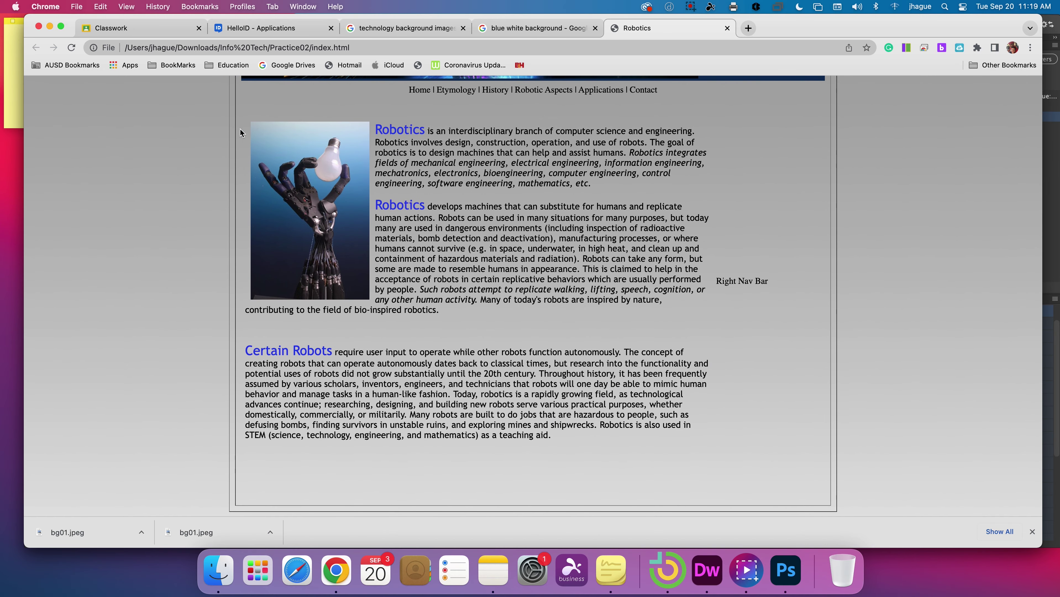
# - Switch back to Dreamweaver and examine how the background sits behind the text and content table cells
pyautogui.press('super+Tab')
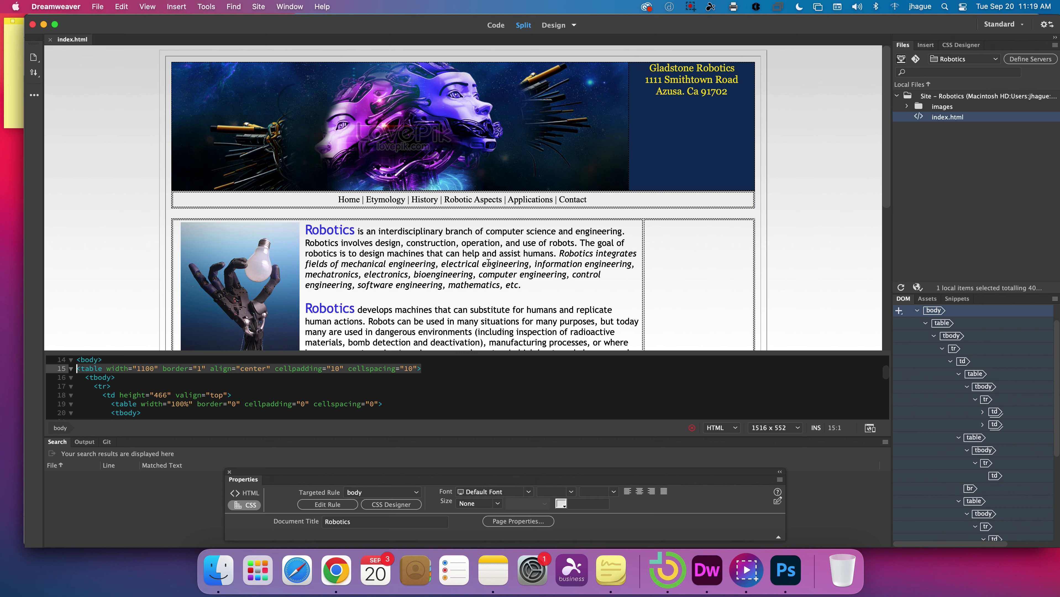
pyautogui.scroll(-10, 488, 263)
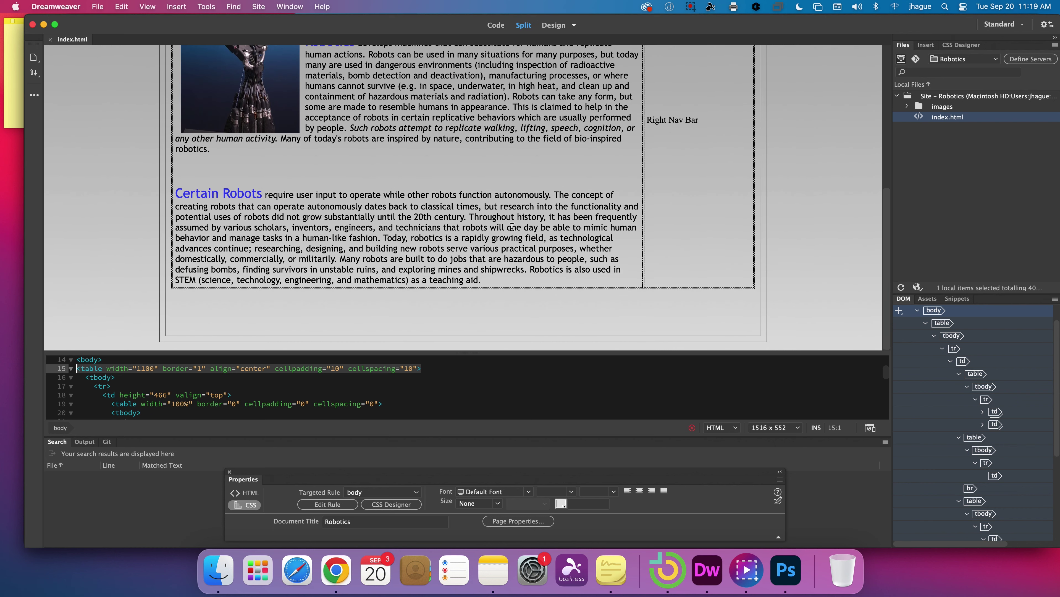
pyautogui.scroll(10, 512, 227)
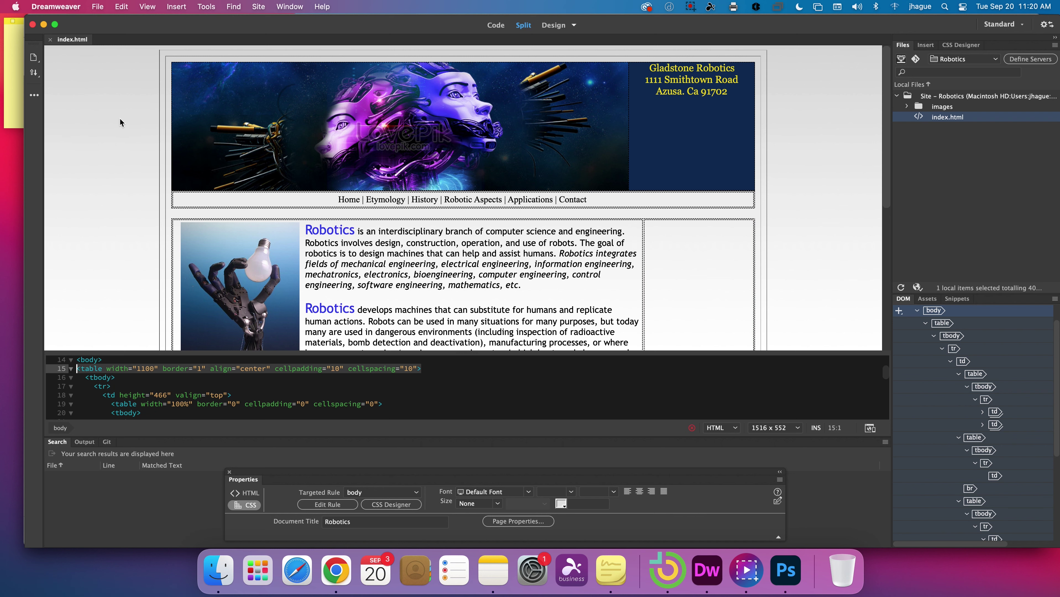
pyautogui.click(472, 242)
pyautogui.scroll(-5, 453, 229)
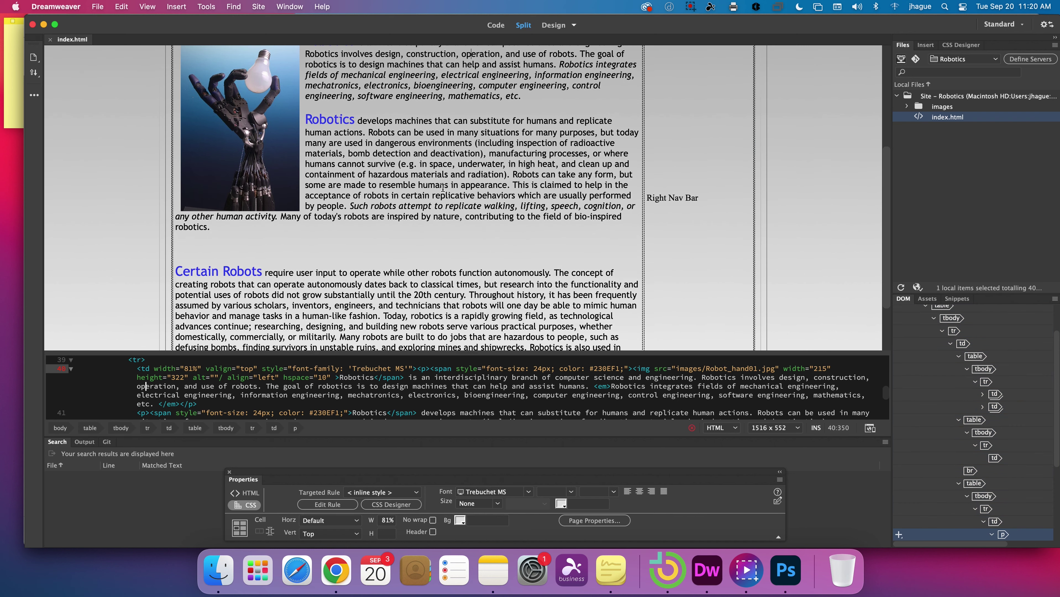
pyautogui.click(644, 195)
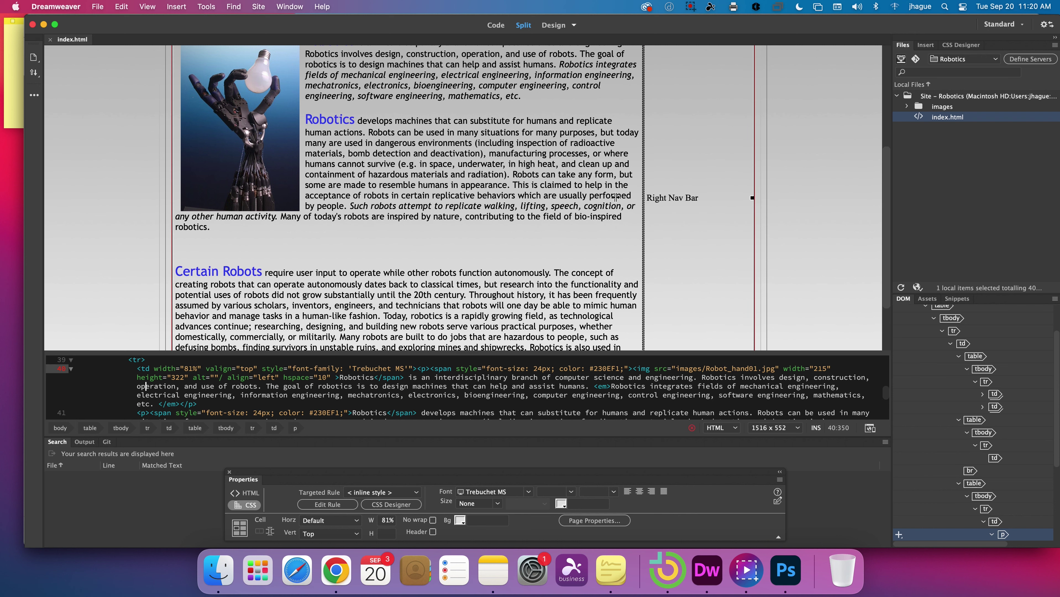
pyautogui.scroll(5, 530, 201)
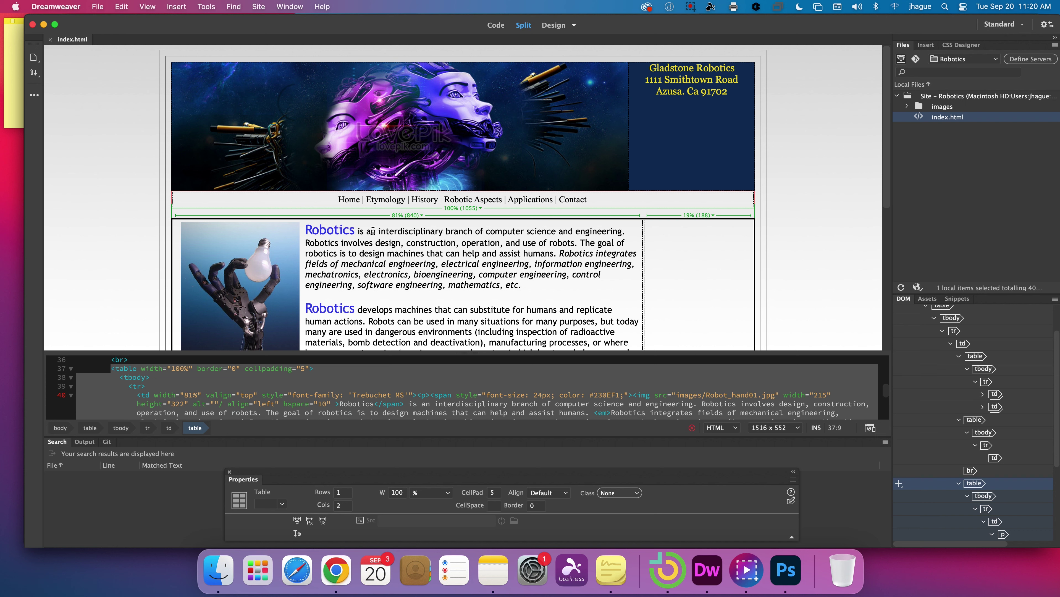
pyautogui.click(372, 231)
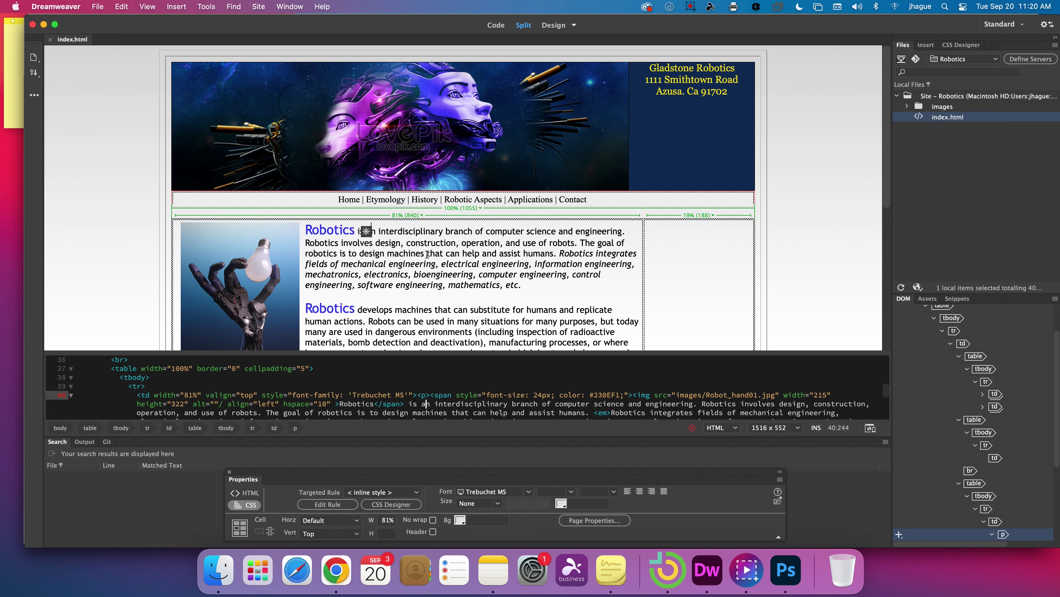
pyautogui.scroll(-4, 427, 254)
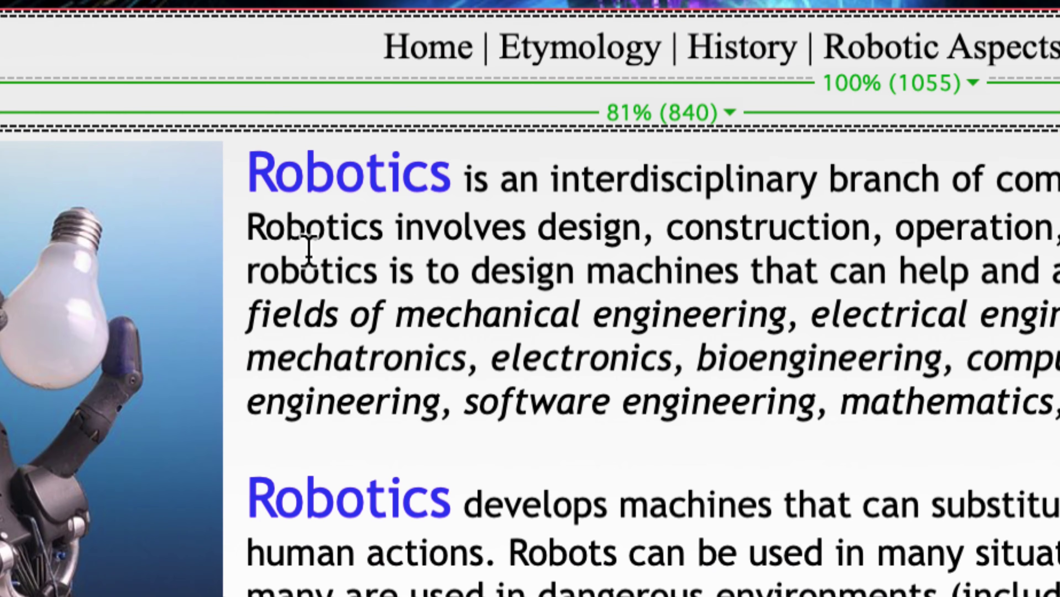
# - Place the cursor in the first Robotics heading, close the Search panel group and move the Properties panel over the banner
pyautogui.click(334, 150)
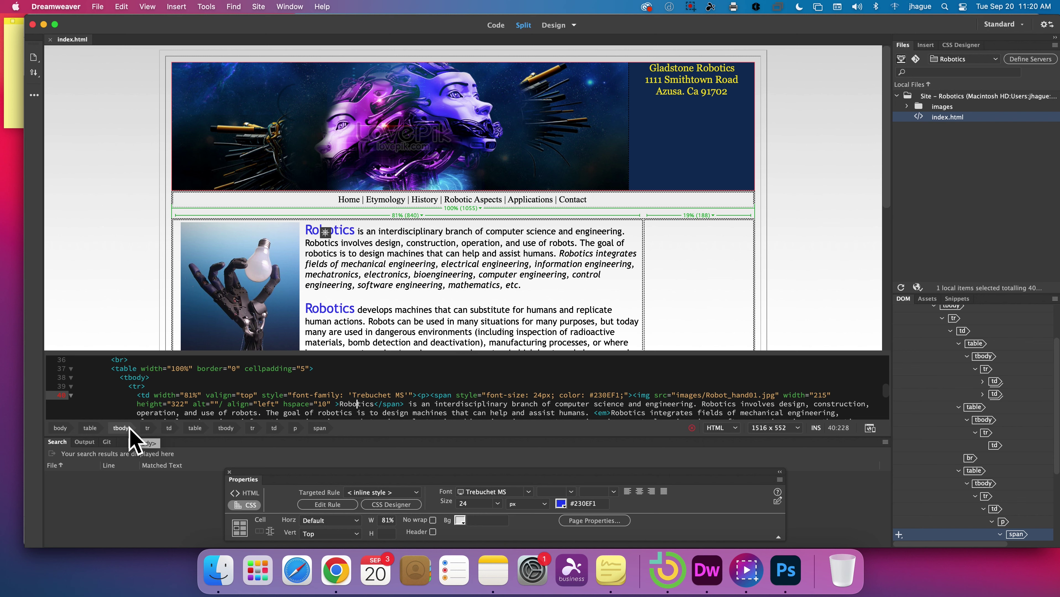
pyautogui.moveTo(330, 442); pyautogui.dragTo(381, 85)
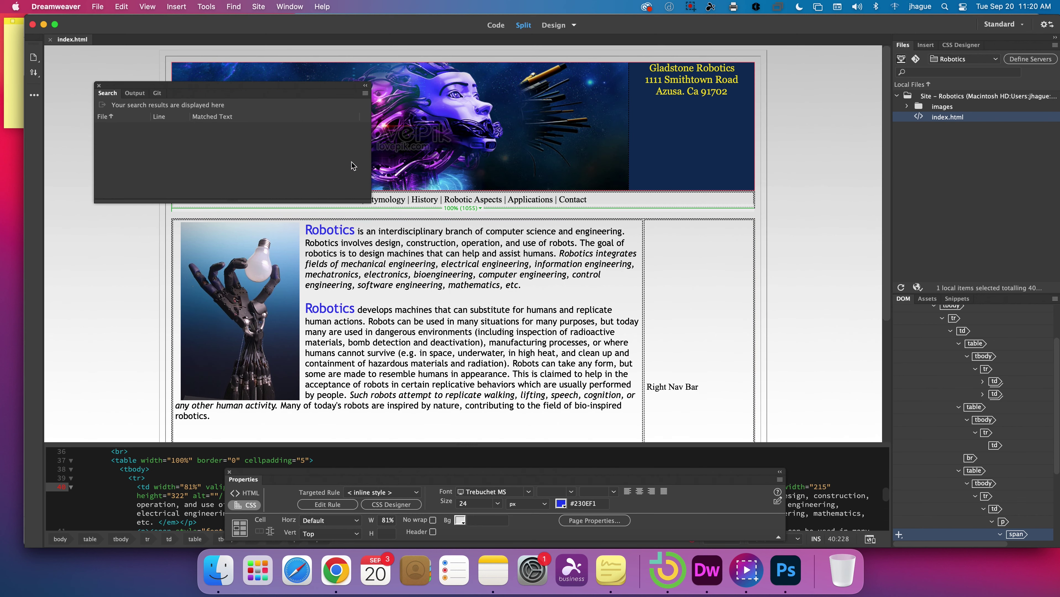
pyautogui.click(99, 86)
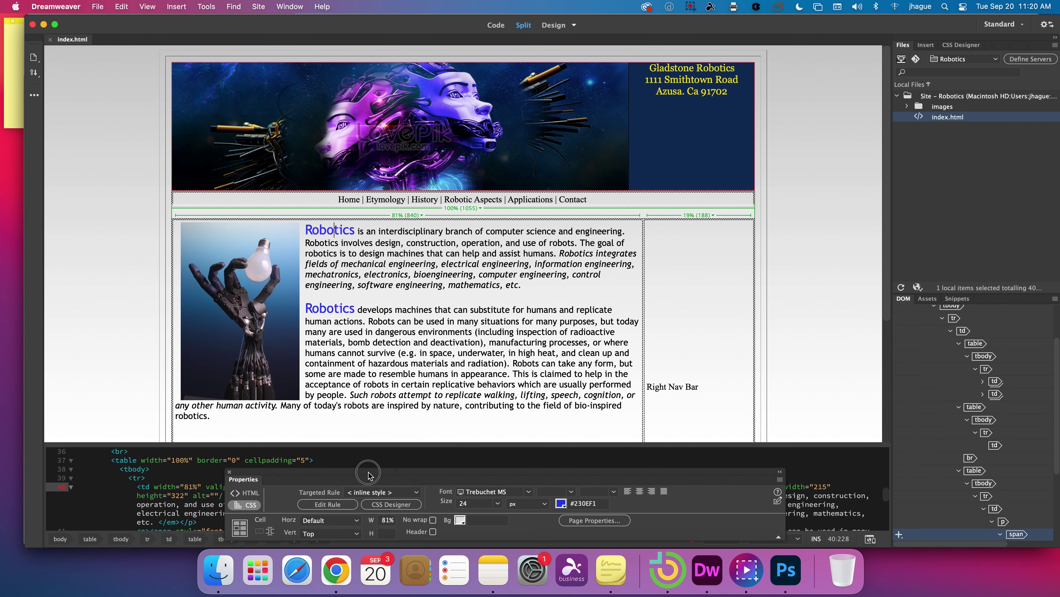
pyautogui.moveTo(368, 475); pyautogui.dragTo(321, 102)
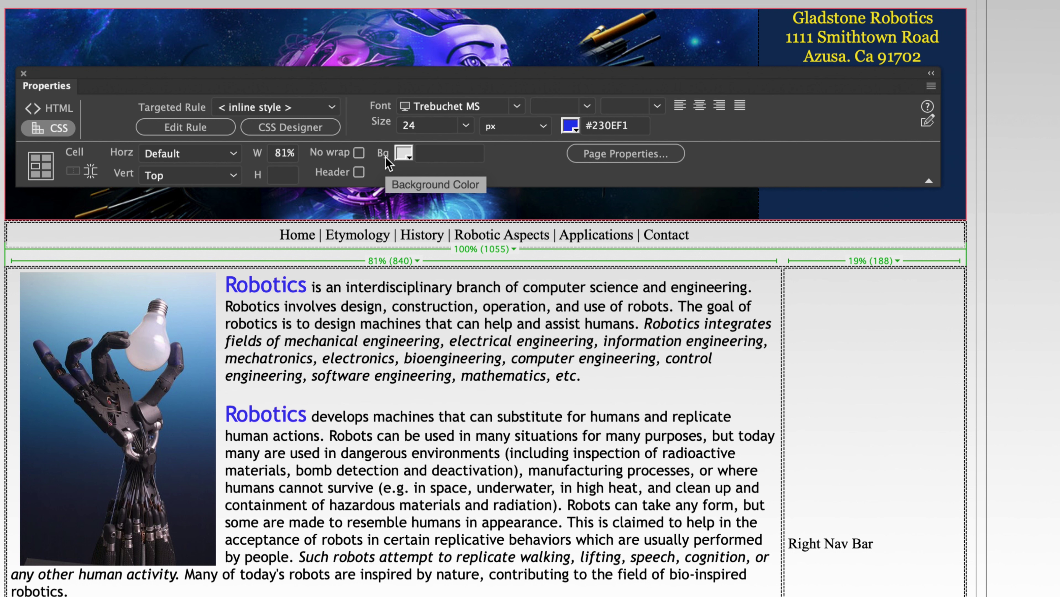
# - Set the main text cell's background color to light gray #F3F3F3
pyautogui.click(403, 154)
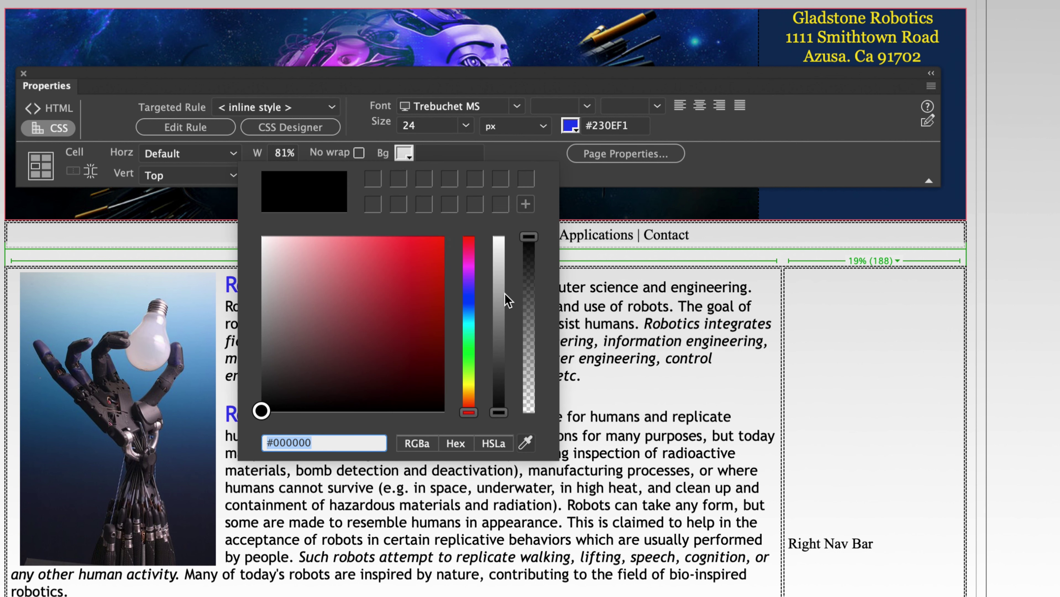
pyautogui.click(498, 249)
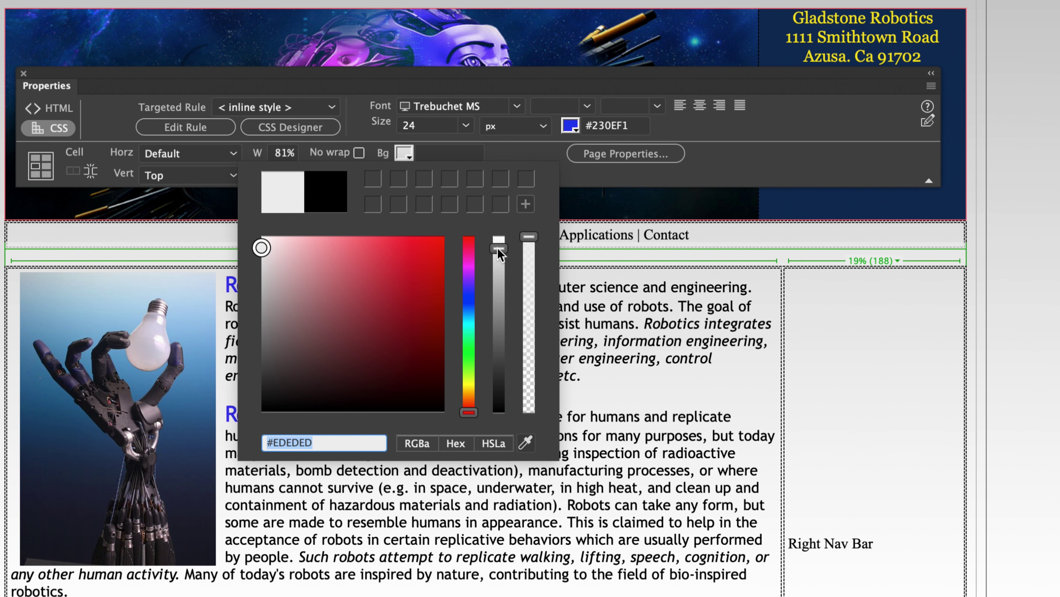
pyautogui.moveTo(498, 250); pyautogui.dragTo(500, 245)
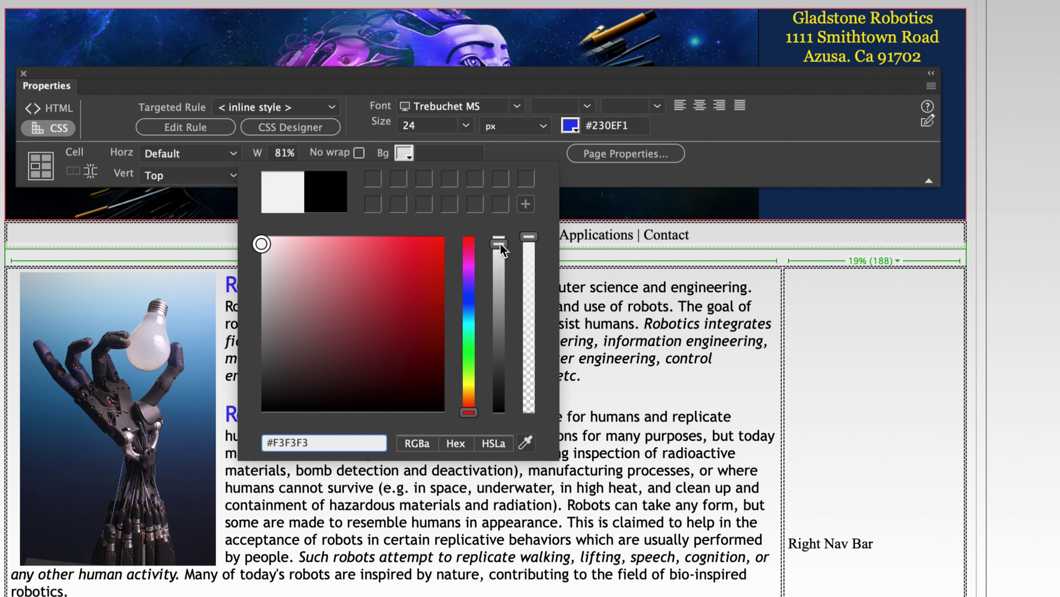
pyautogui.click(648, 326)
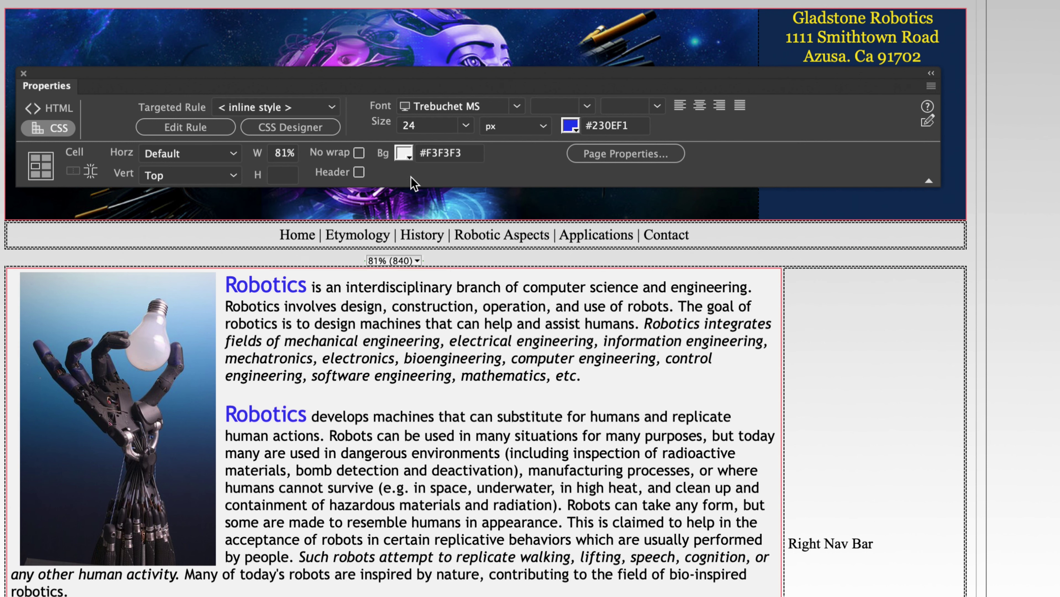
# - Set the main text cell's background color to white #FFFFFF and look over the cell in the layout
pyautogui.click(403, 153)
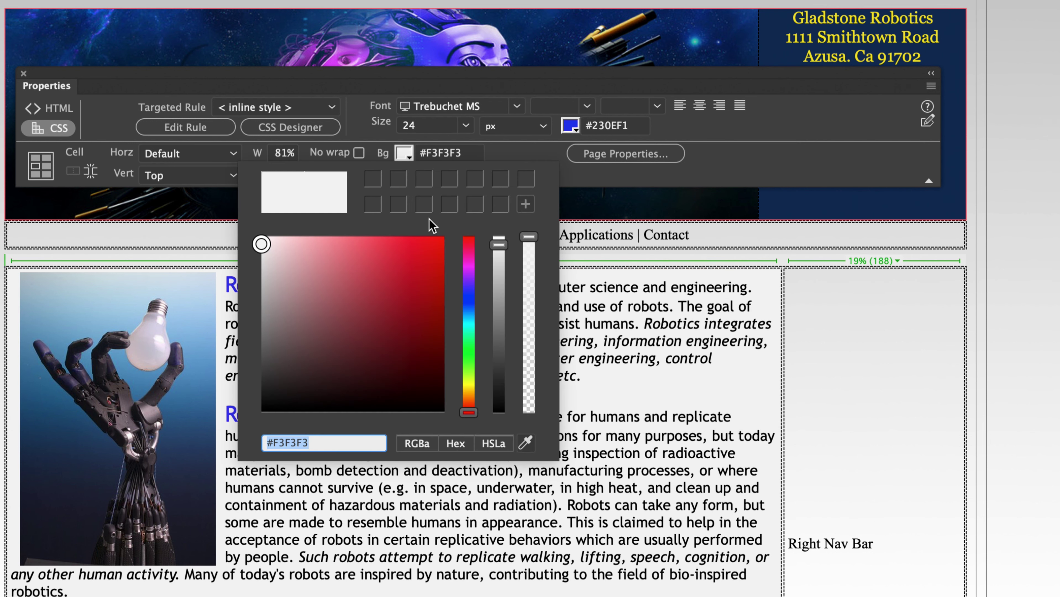
pyautogui.click(262, 243)
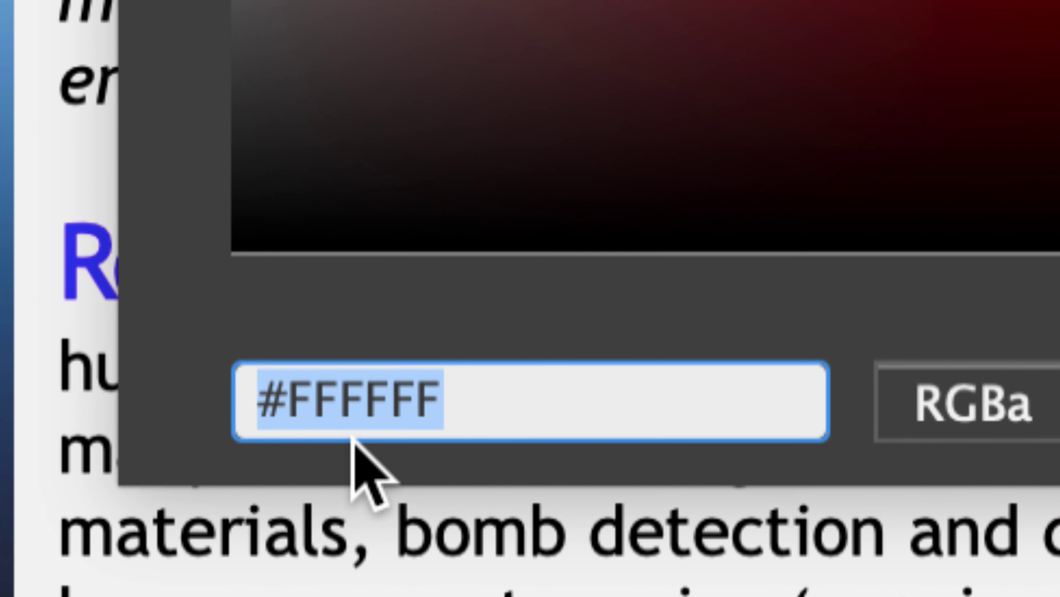
pyautogui.press('Return')
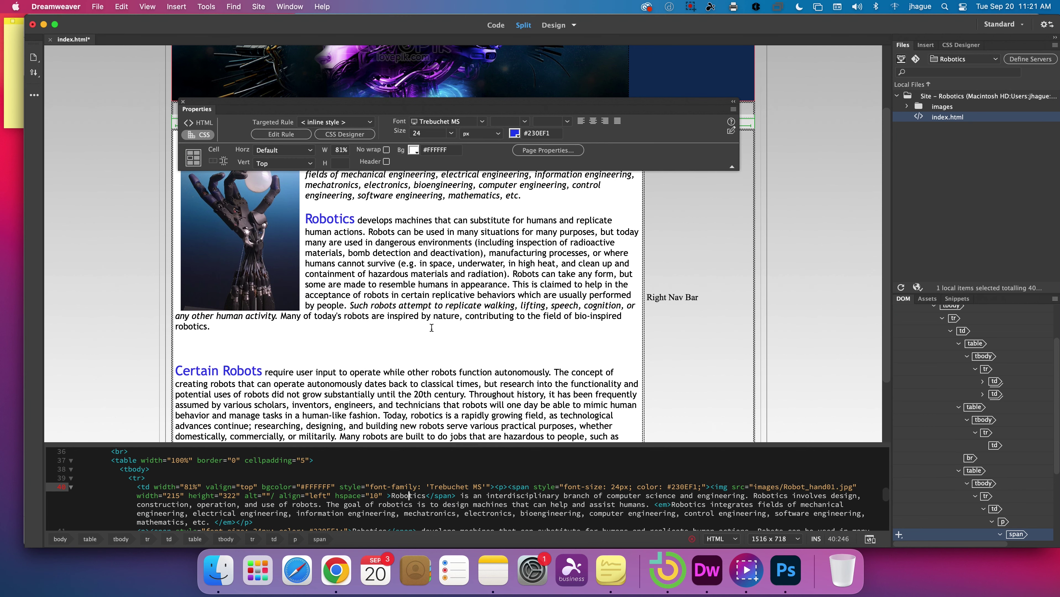
pyautogui.scroll(2, 431, 327)
pyautogui.scroll(4, 431, 328)
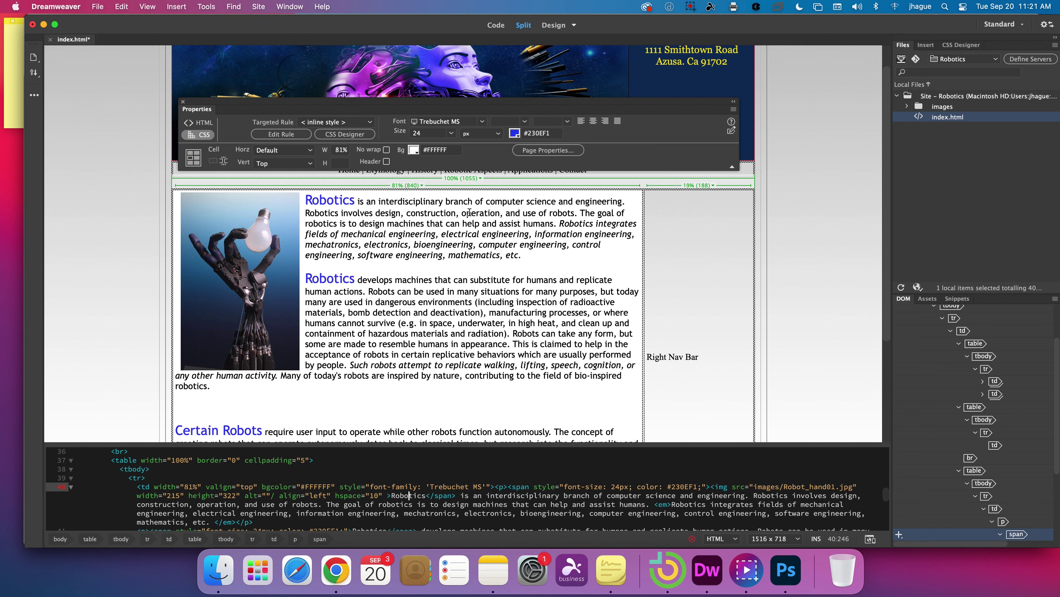
# - Save all open files of the Robotics page with the white main text cell
pyautogui.scroll(2, 439, 265)
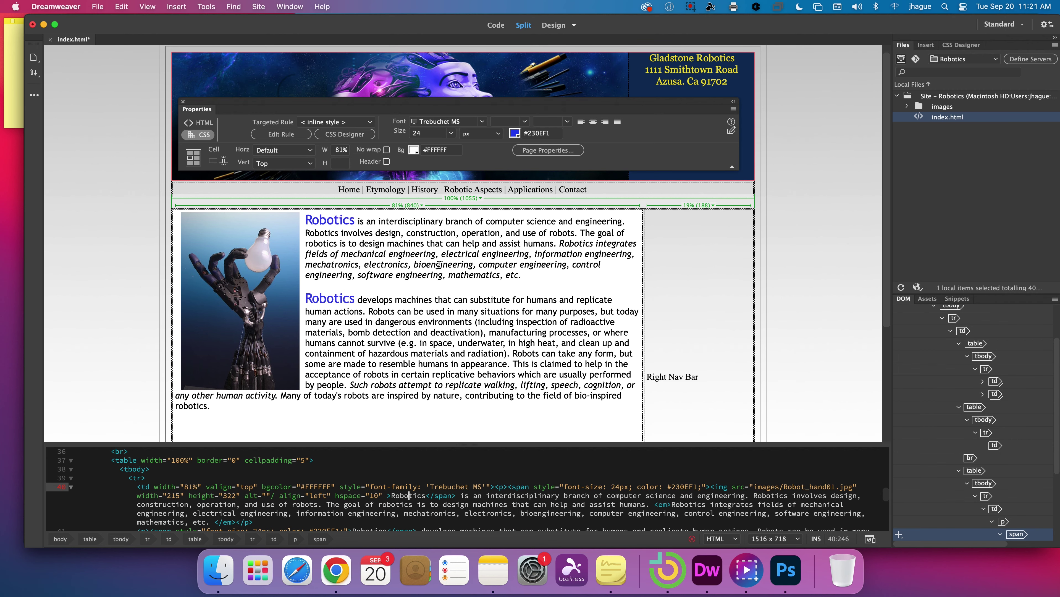
pyautogui.click(98, 7)
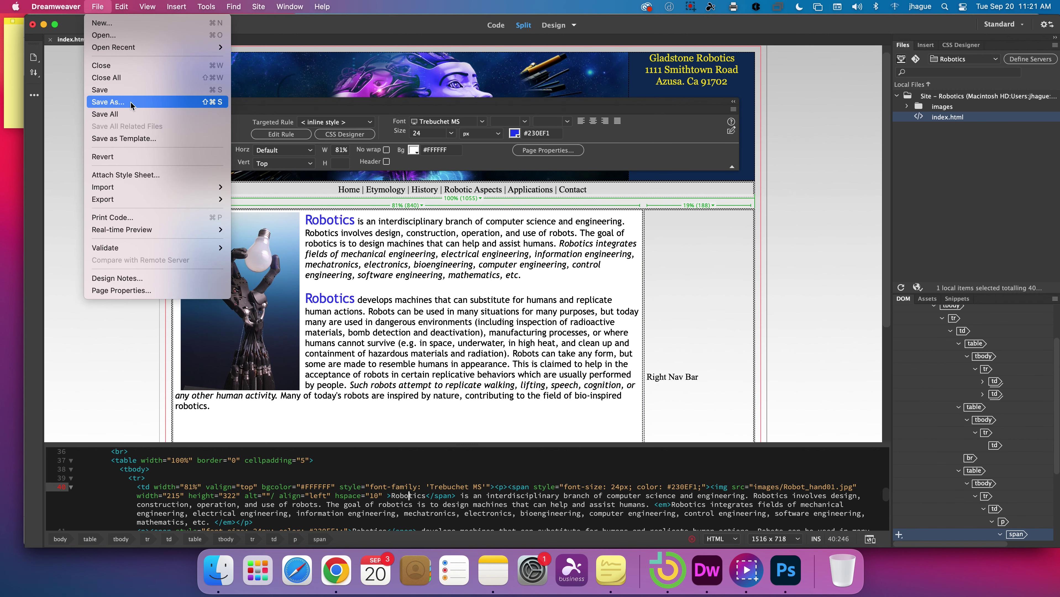
pyautogui.click(119, 114)
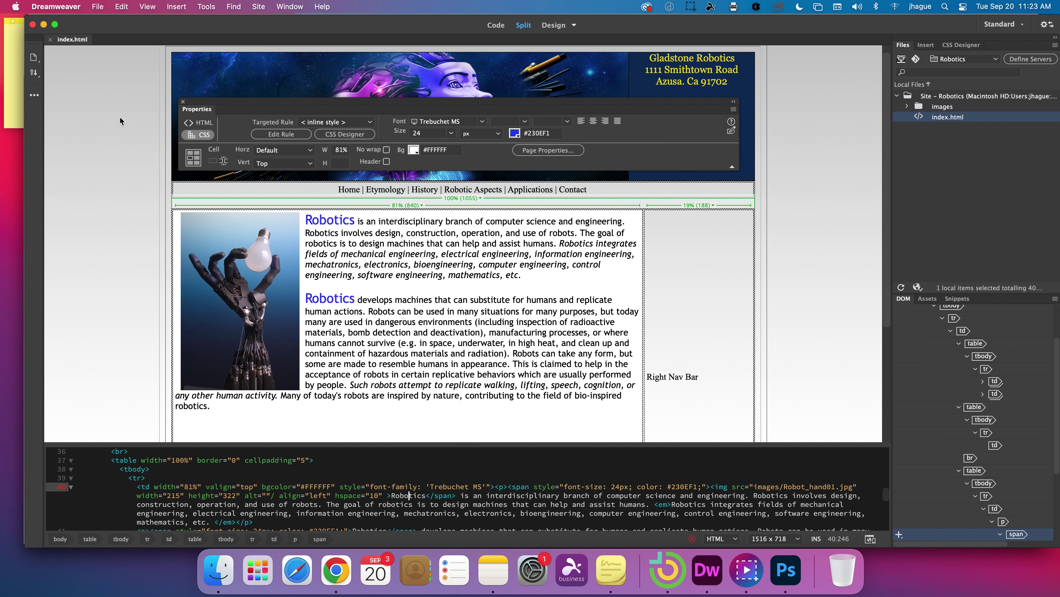
# - Delete the "Right Nav Bar" placeholder text from the narrow cell beside the main text
pyautogui.click(705, 374)
pyautogui.moveTo(704, 374); pyautogui.dragTo(647, 375)
pyautogui.press('Delete')
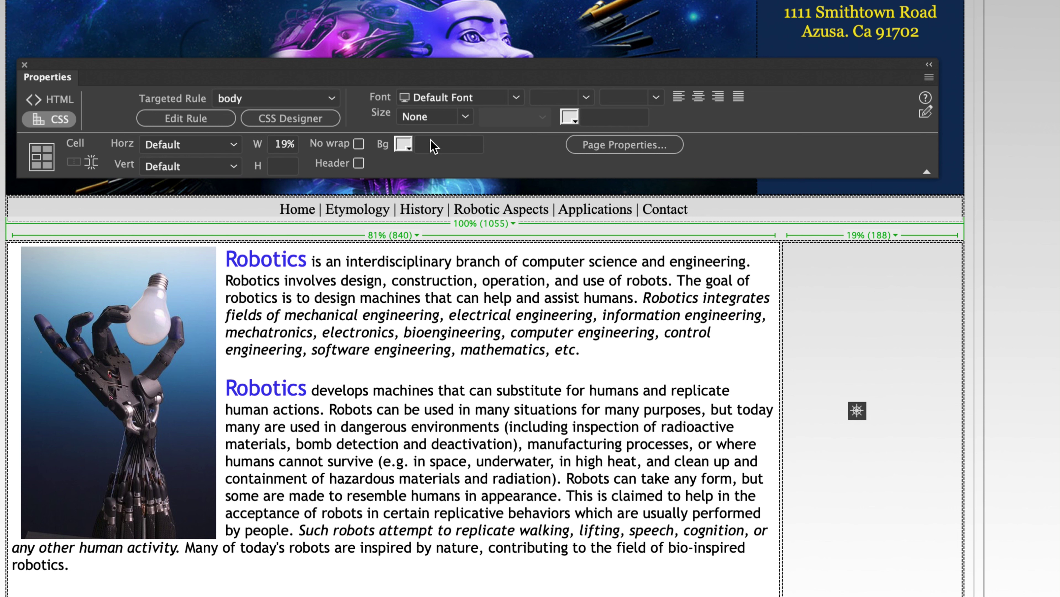
# - Set the emptied navigation cell's background color to pale yellow #ffffcc
pyautogui.click(441, 148)
pyautogui.write('fff')
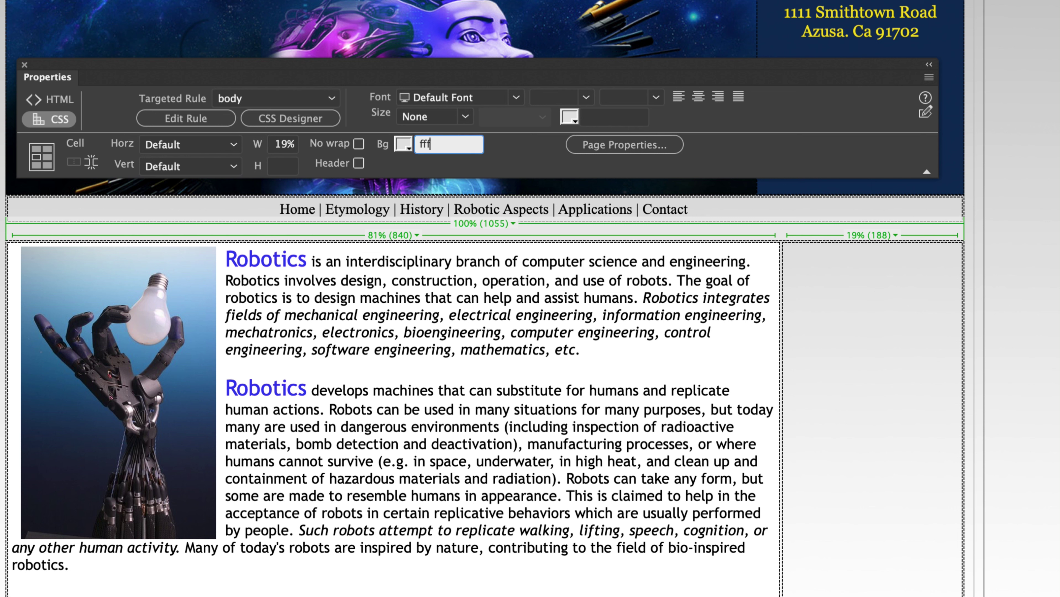
pyautogui.write('fcc')
pyautogui.press('Return')
pyautogui.click(618, 154)
pyautogui.write('#ffffcc')
pyautogui.press('Return')
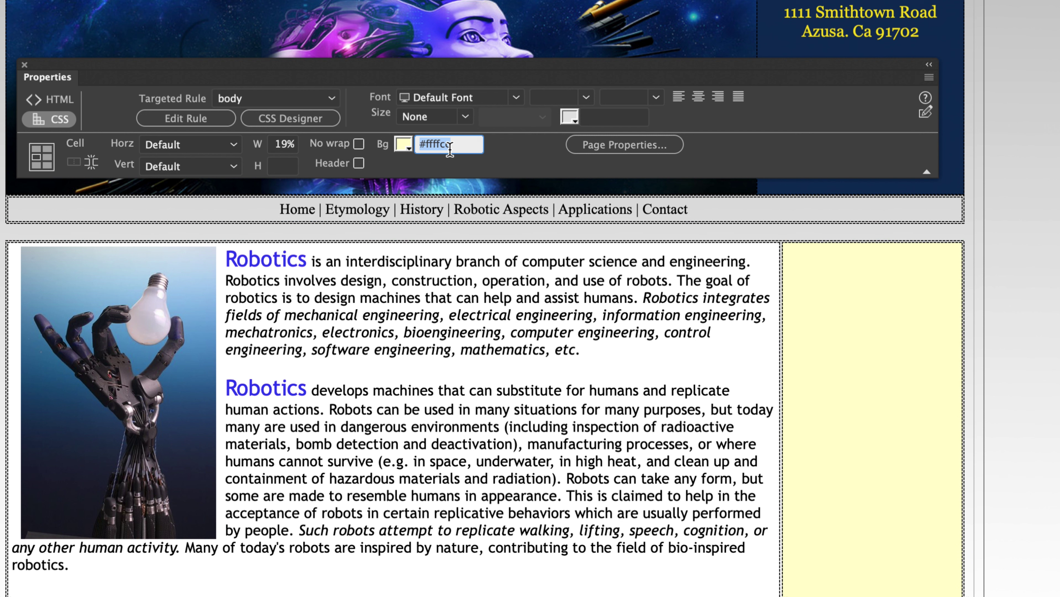